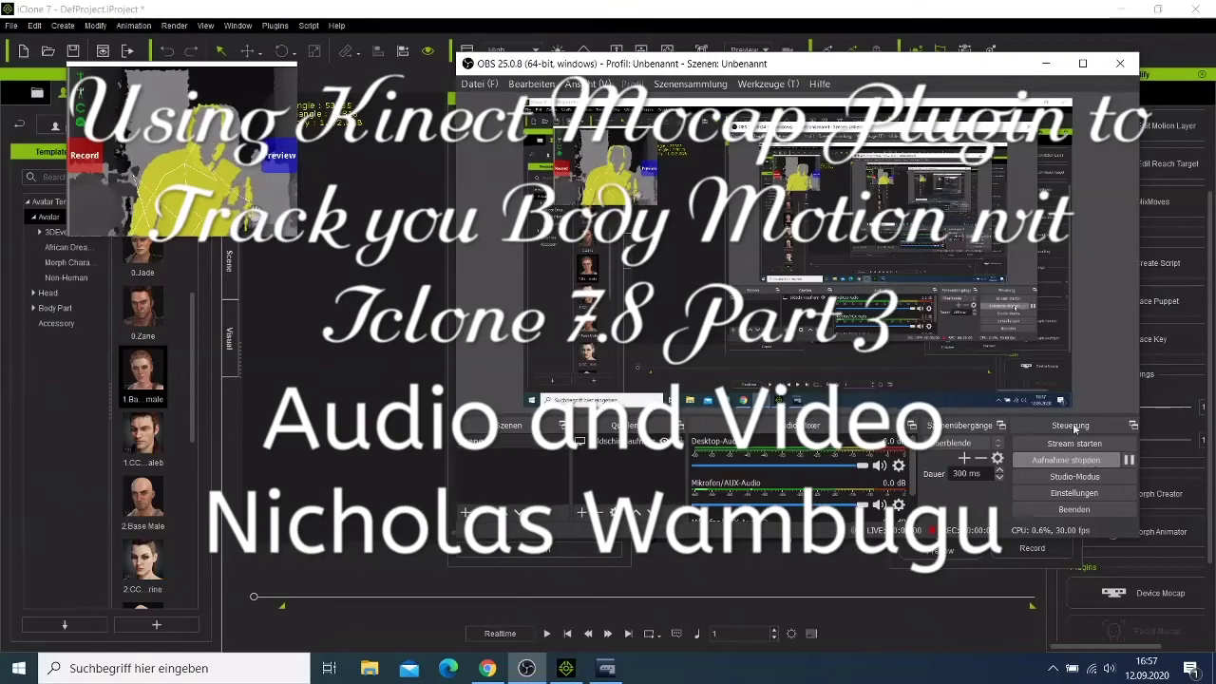
Minimize the OBS recorder and close iClone's Render settings panel to reveal the mocap console
left_click(1049, 65)
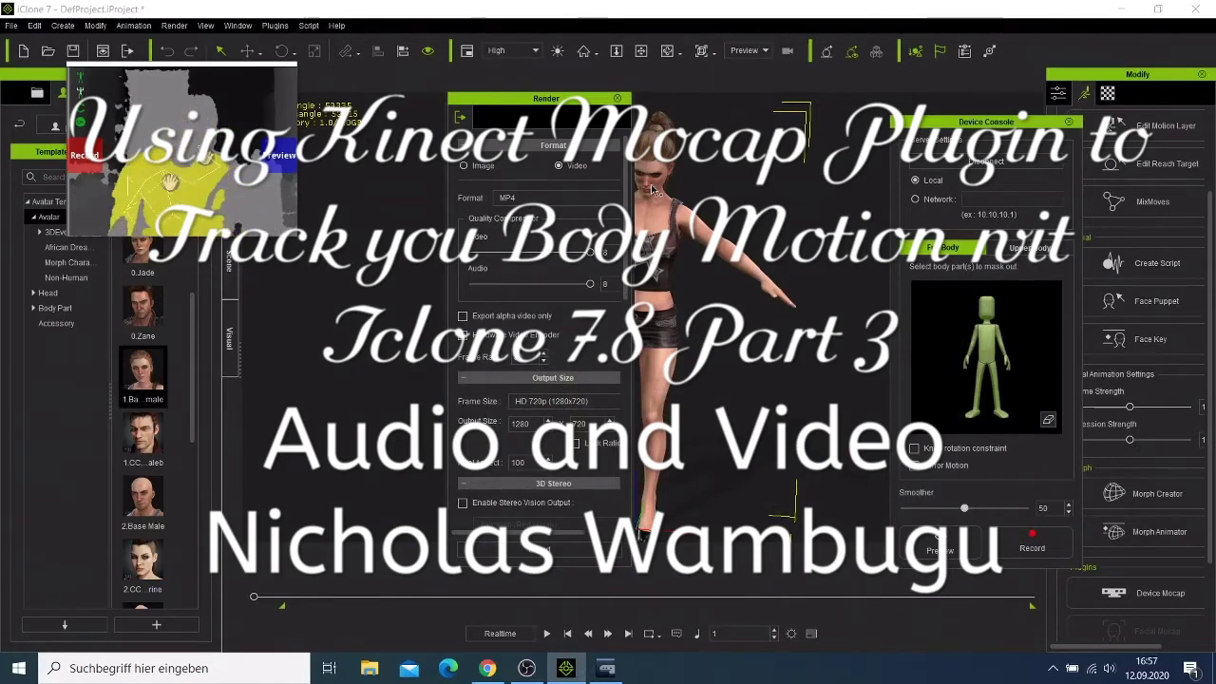
left_click(617, 98)
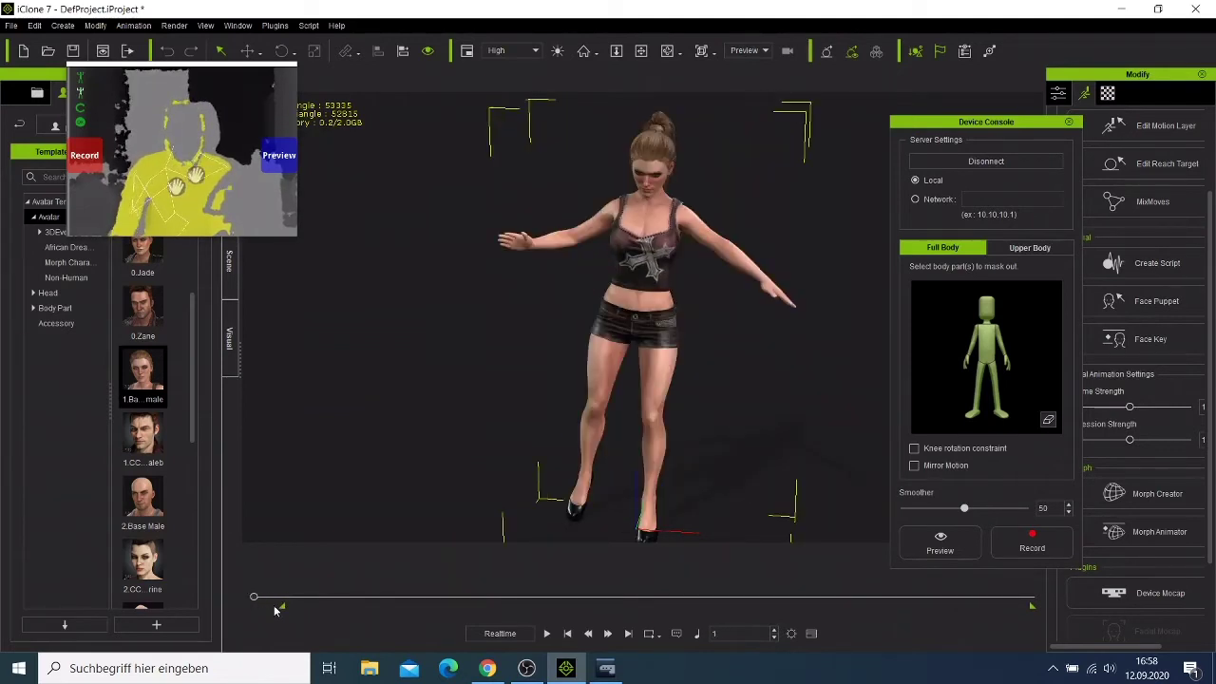
Scrub the timeline, remove the avatar's object animation, and set mocap capture to Upper Body
left_click_drag(281, 608, 248, 608)
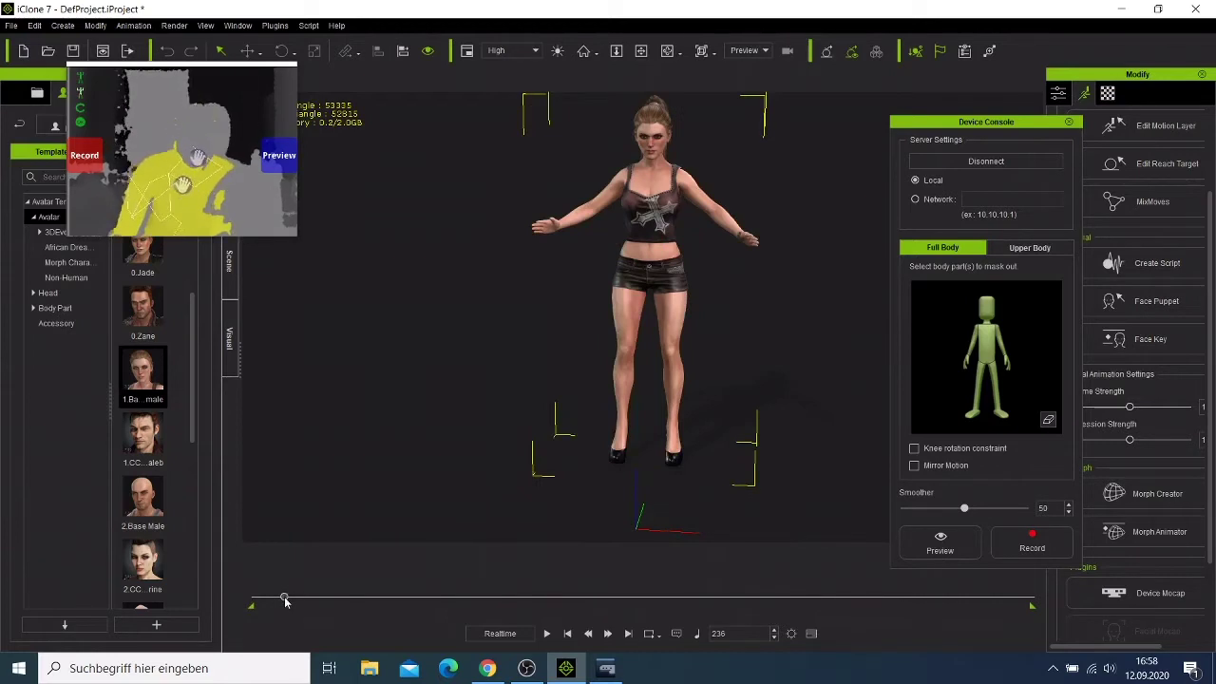
left_click_drag(285, 601, 257, 598)
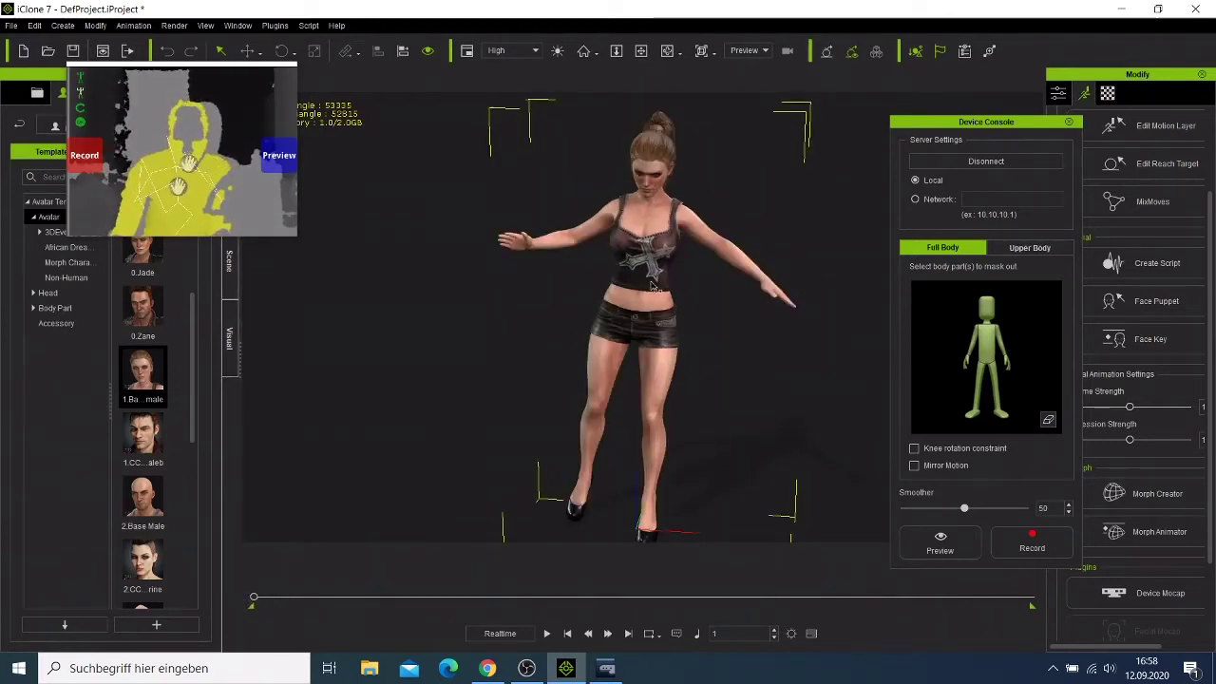
right_click(652, 285)
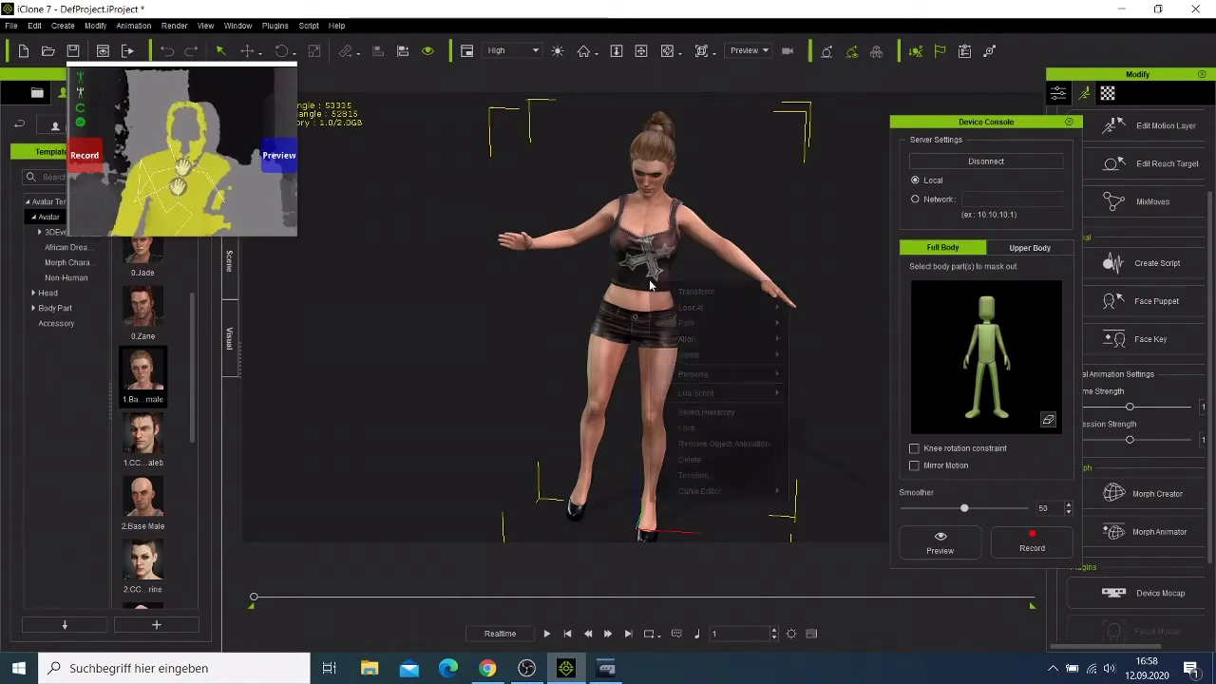
left_click(757, 443)
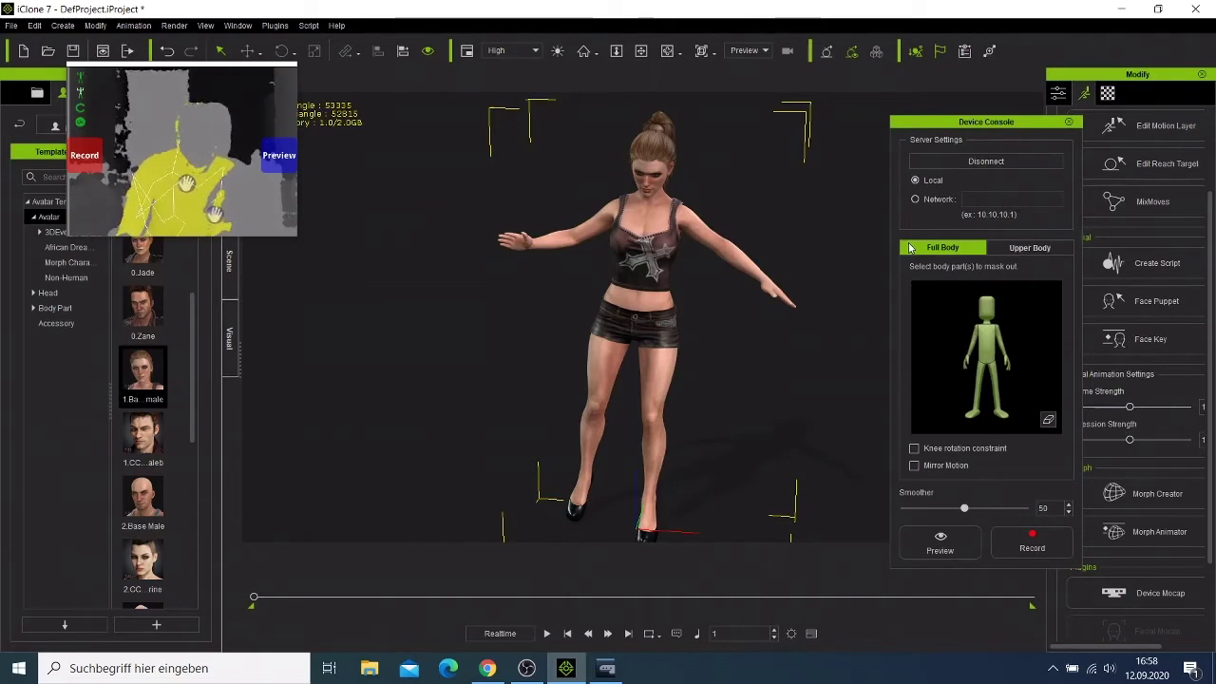
left_click(1047, 252)
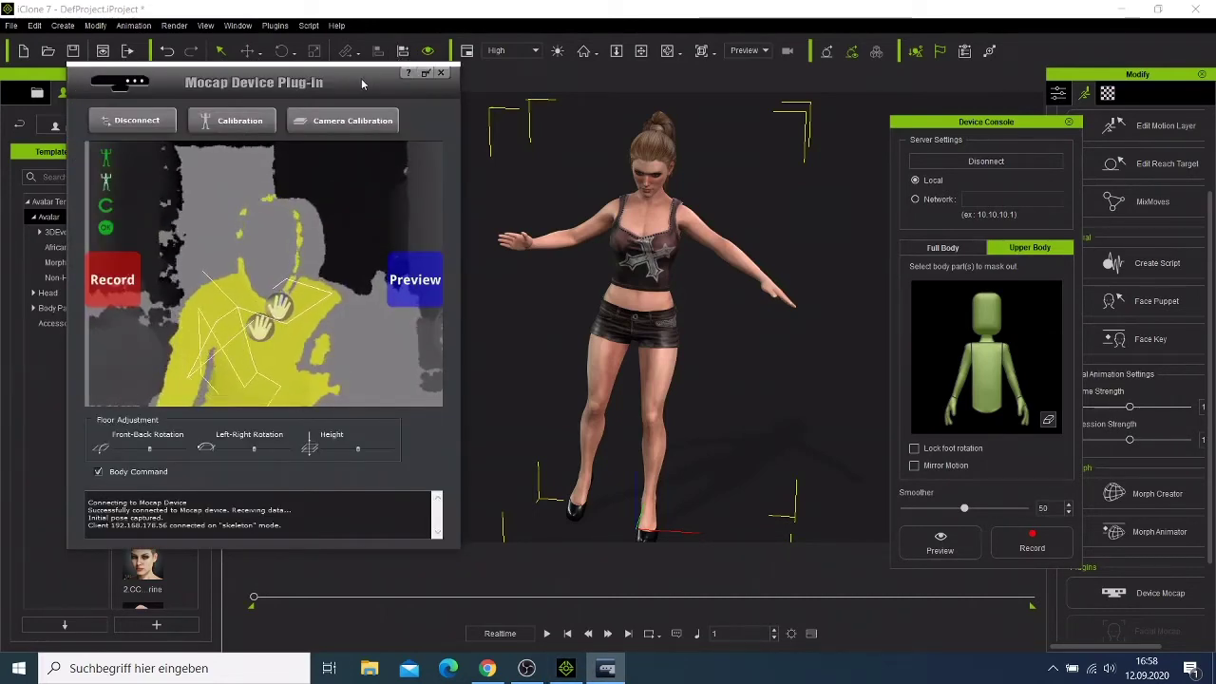
Close the Mocap Device Plug-in window, cancelling the device connection
left_click(445, 85)
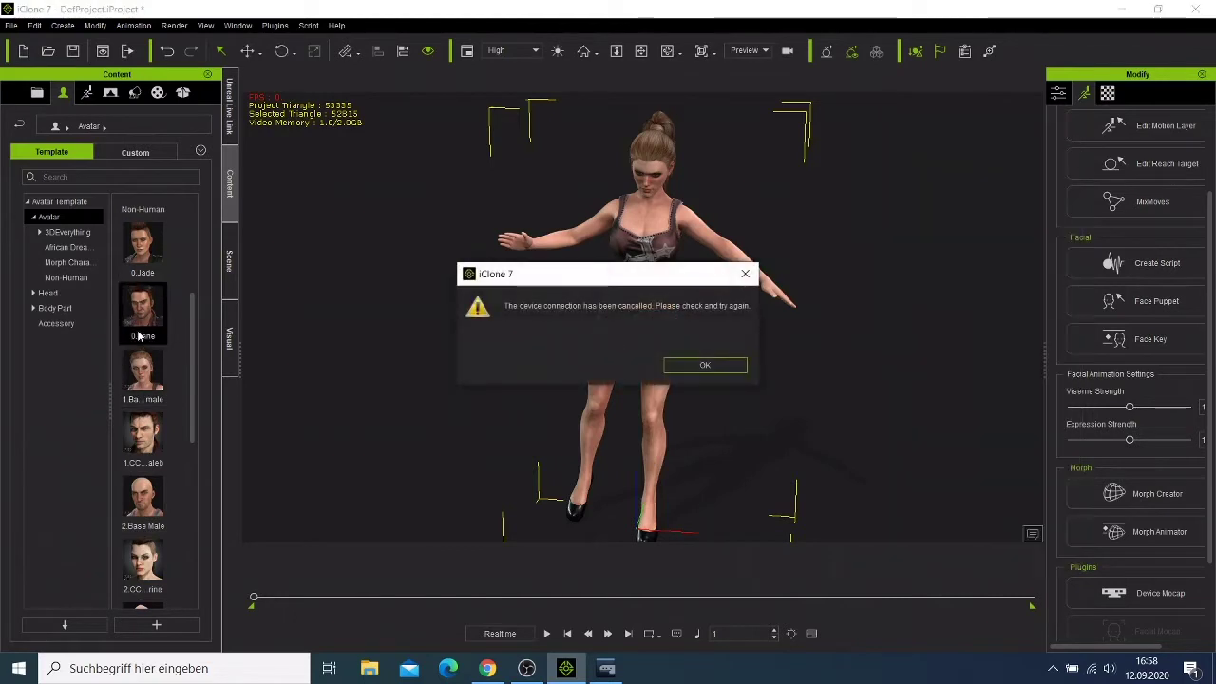
Dismiss the warning, load the CC male avatar in the plaid shirt, and show Set templates
left_click(712, 366)
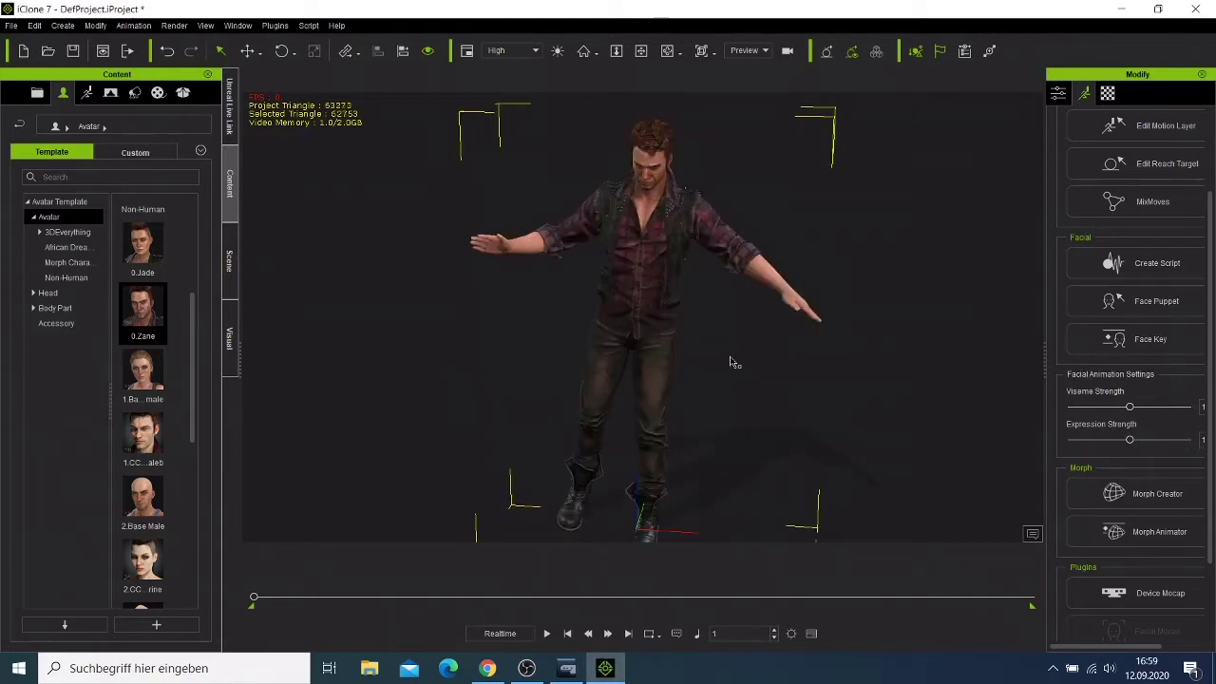
double_click(145, 442)
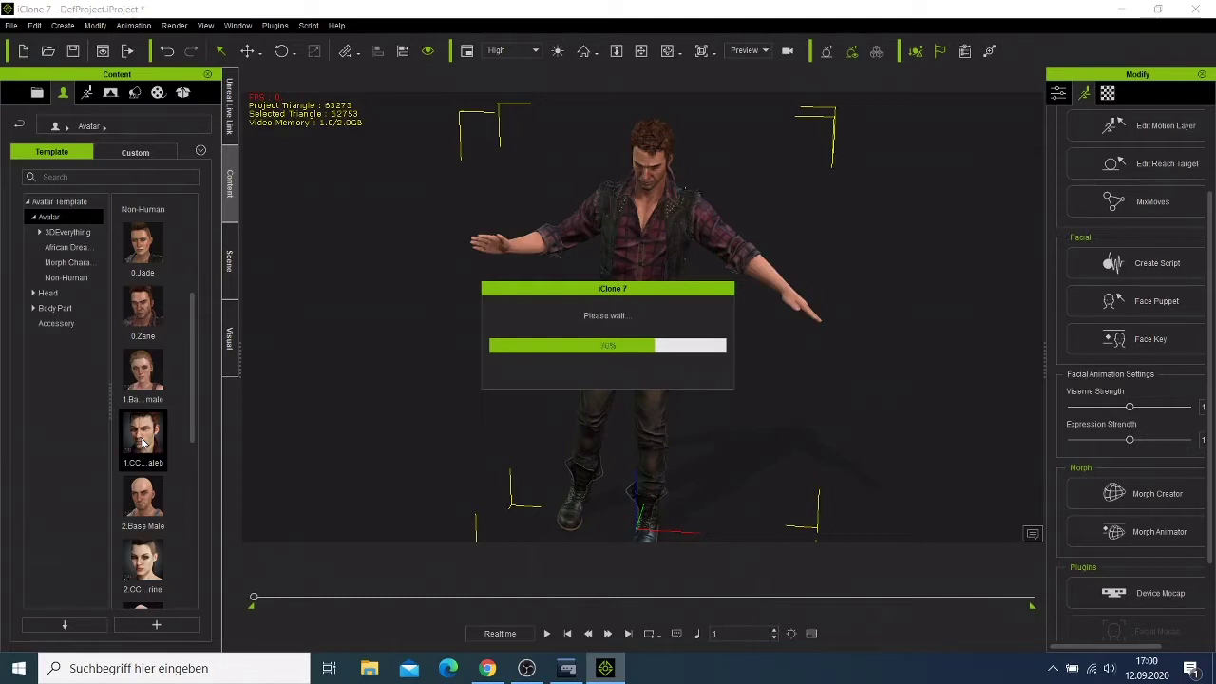
left_click(135, 98)
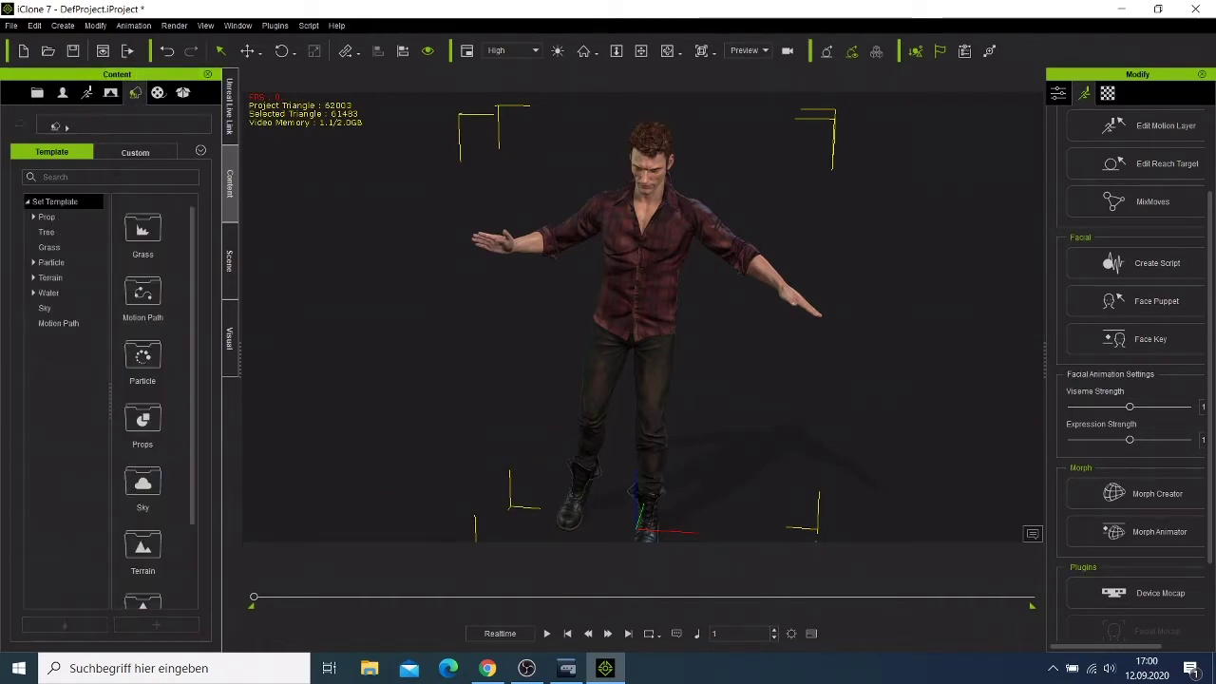
Open the Props folder and browse the 3D LiveProps, 3D Space and 3D Surface categories
double_click(157, 424)
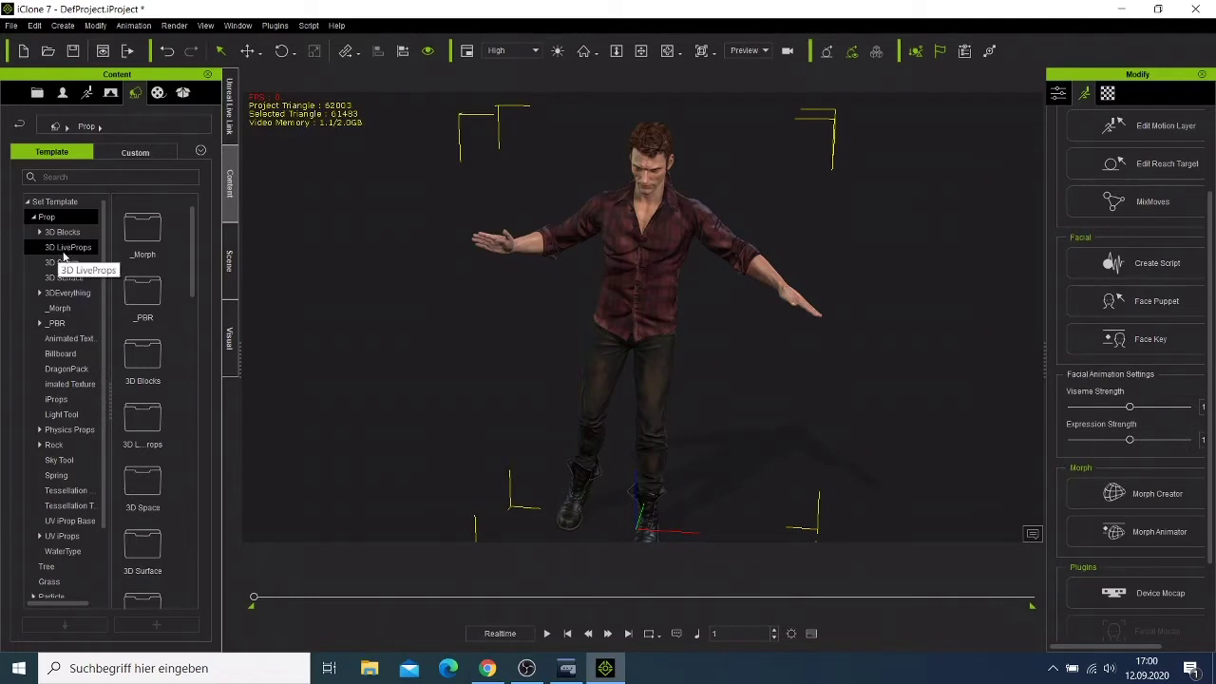
left_click(64, 252)
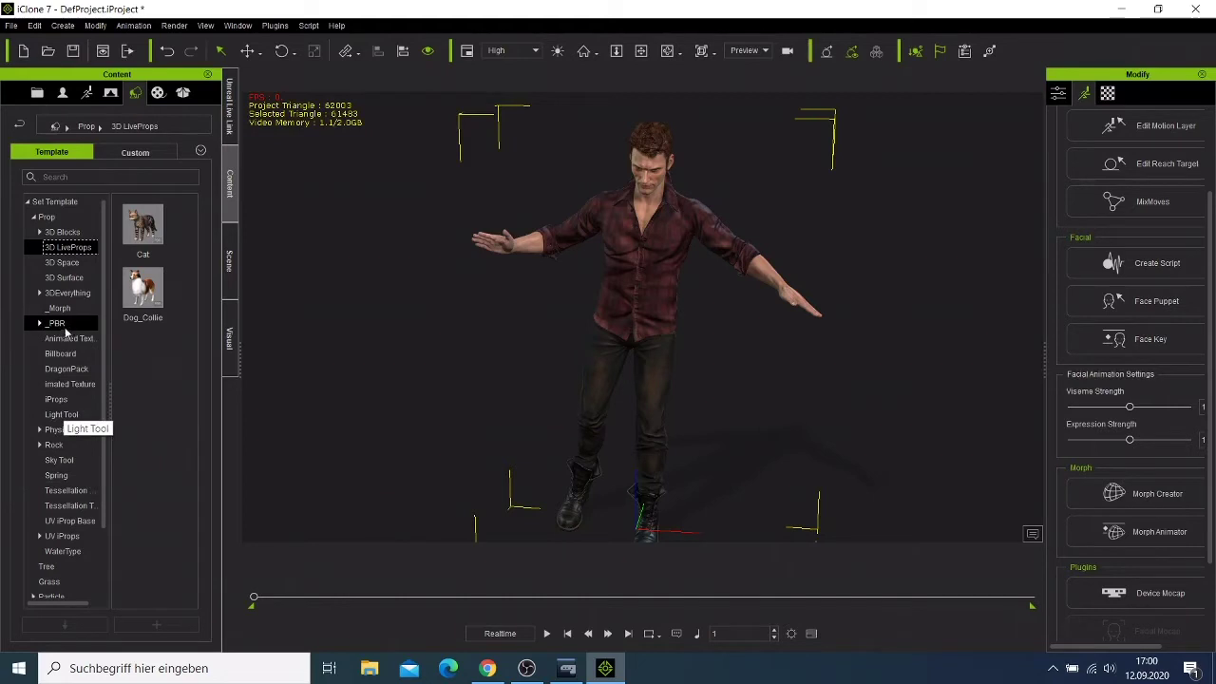
left_click(183, 94)
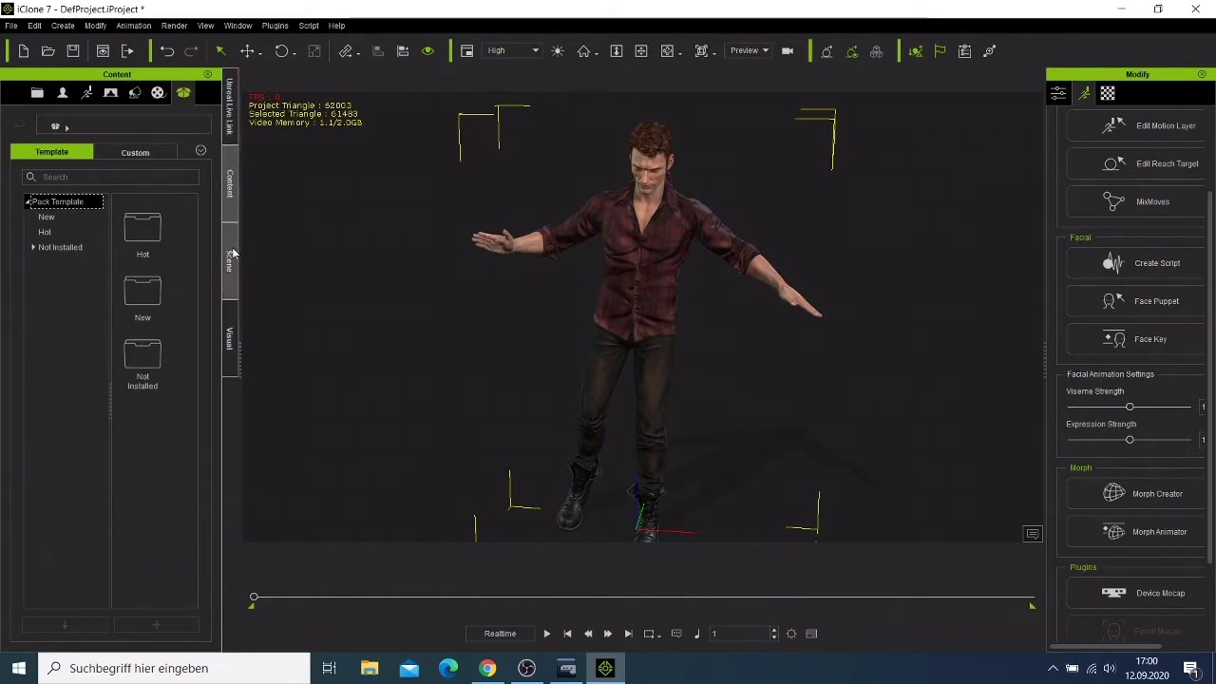
left_click(132, 92)
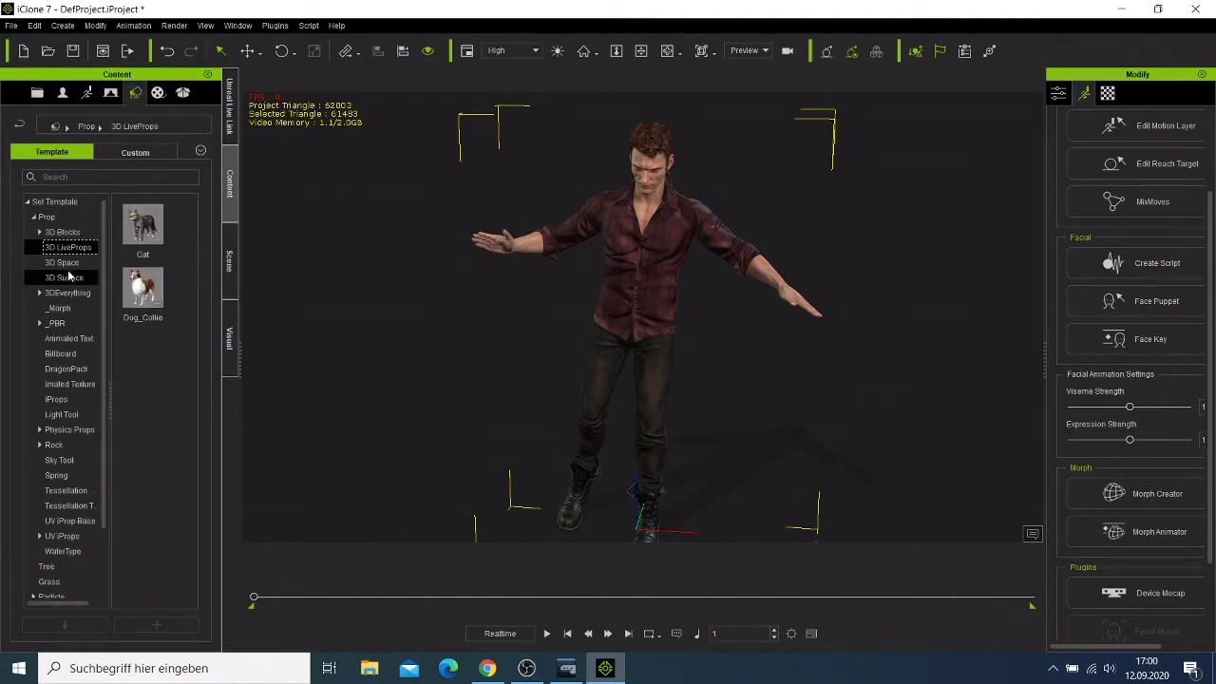
left_click(68, 265)
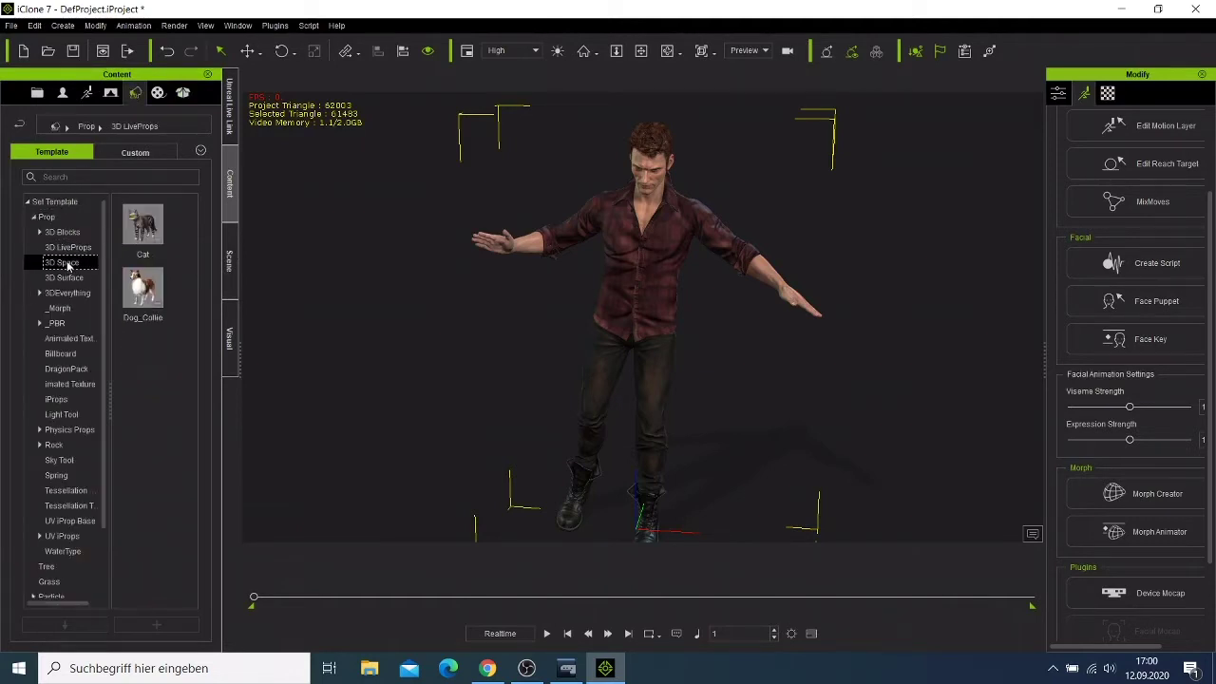
left_click(69, 278)
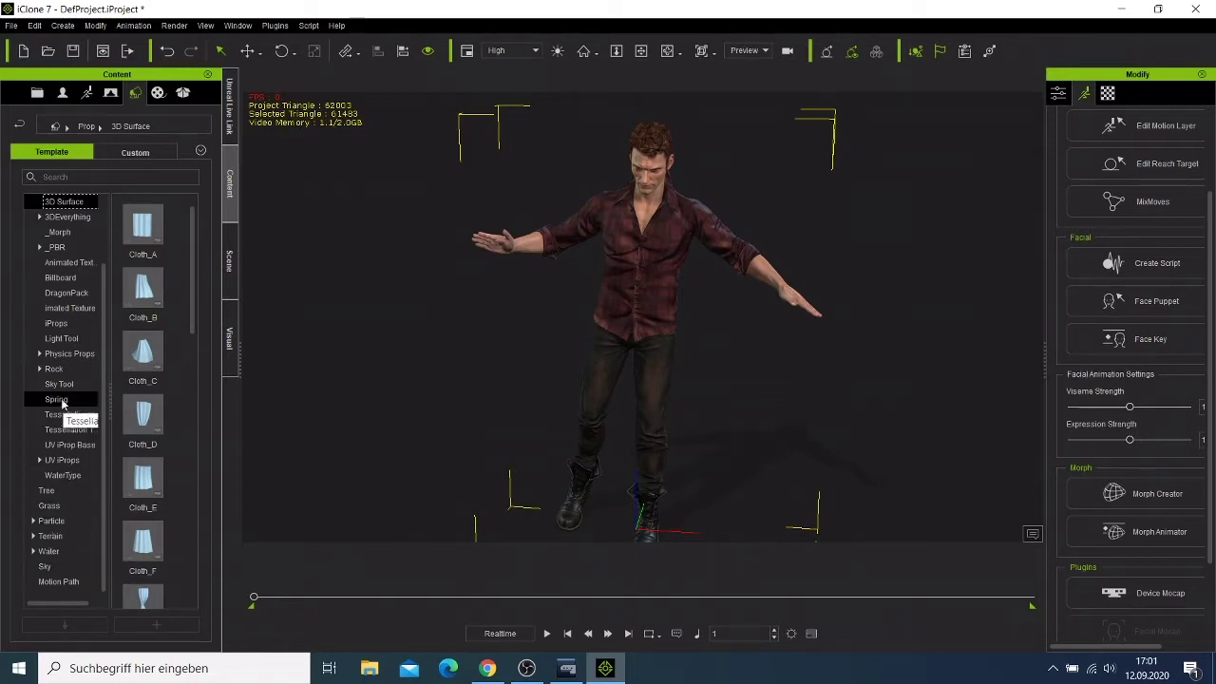
Browse Physics Props, iProps, Animated Texture and the custom Prop category, then show Stage templates
left_click(40, 354)
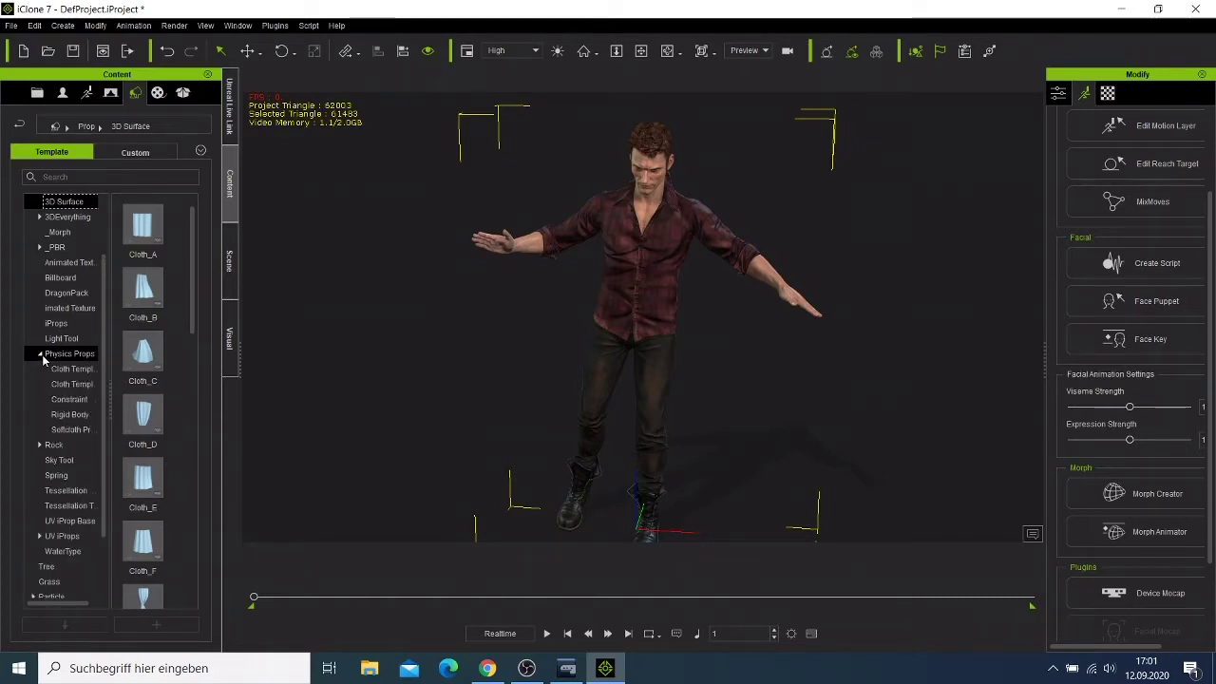
left_click(59, 324)
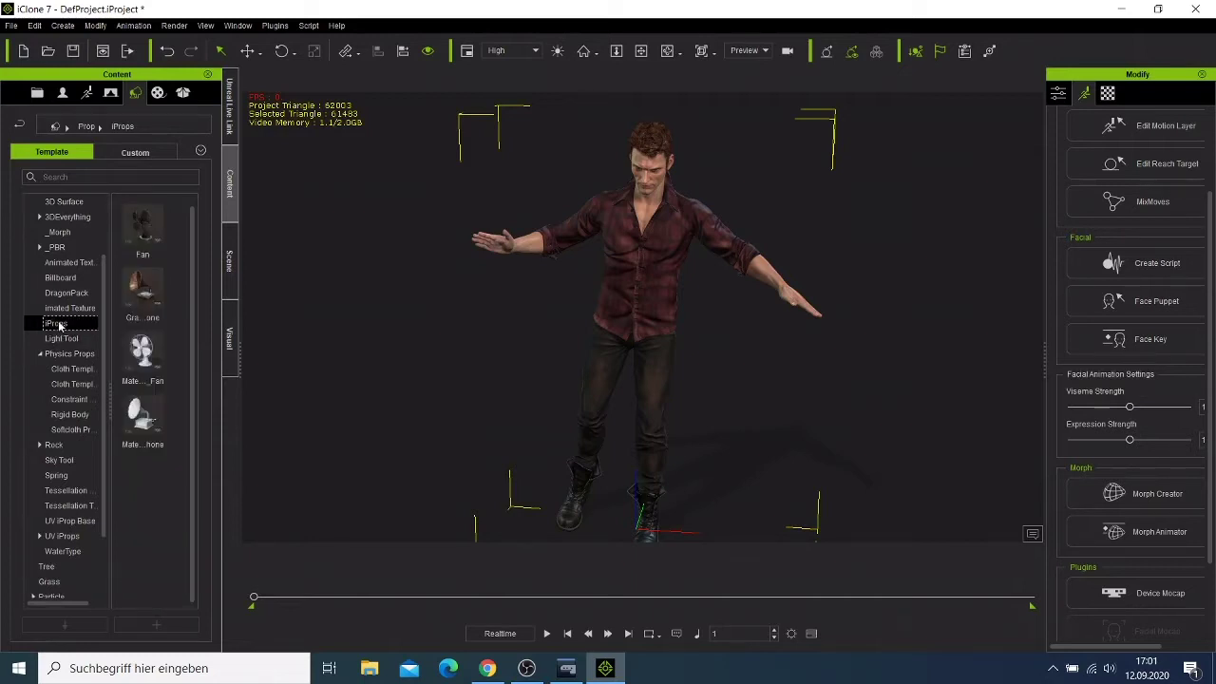
left_click(72, 312)
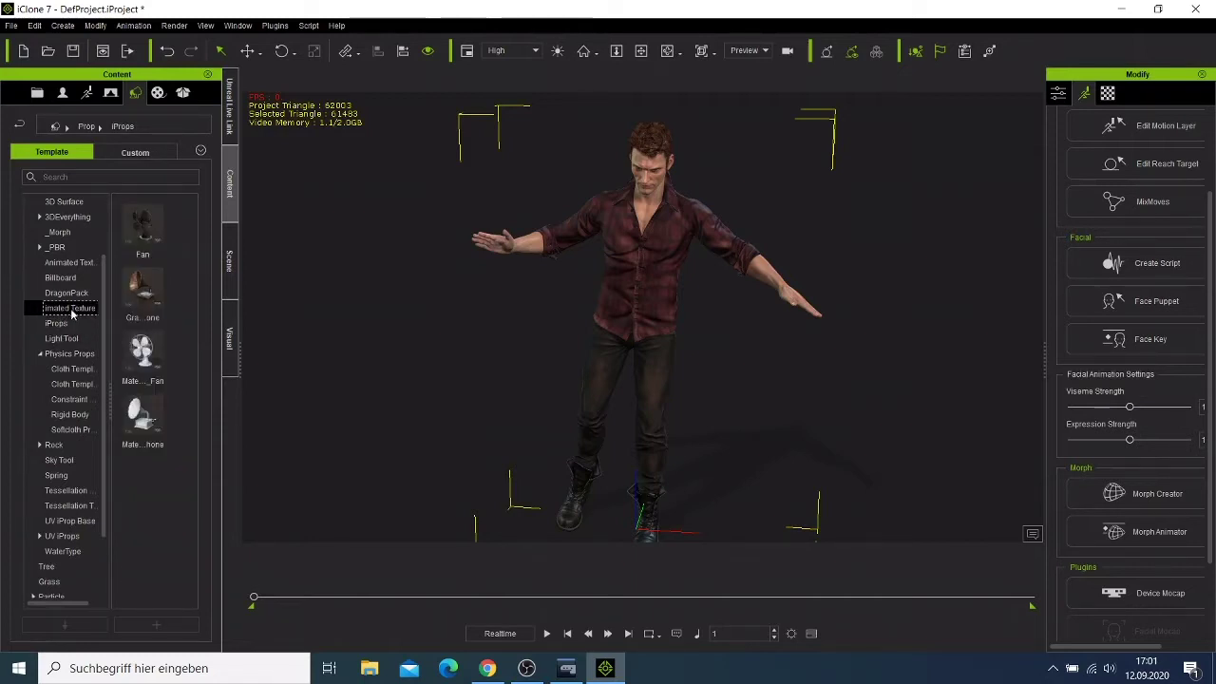
left_click(134, 156)
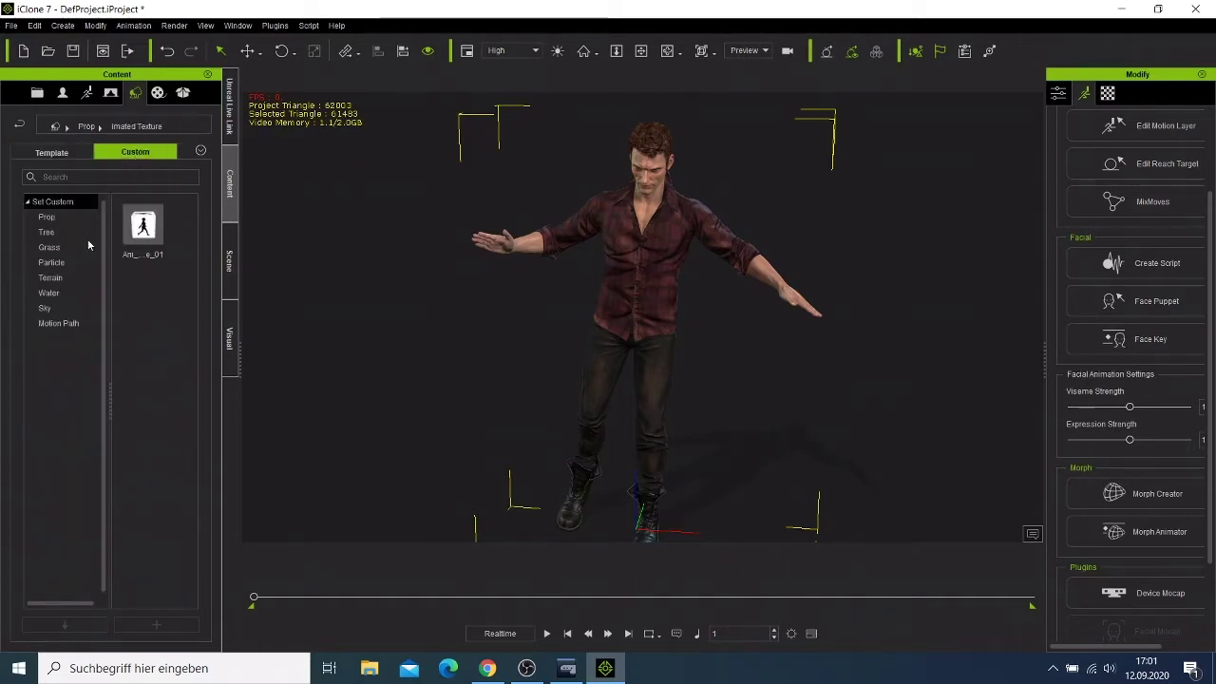
left_click(48, 224)
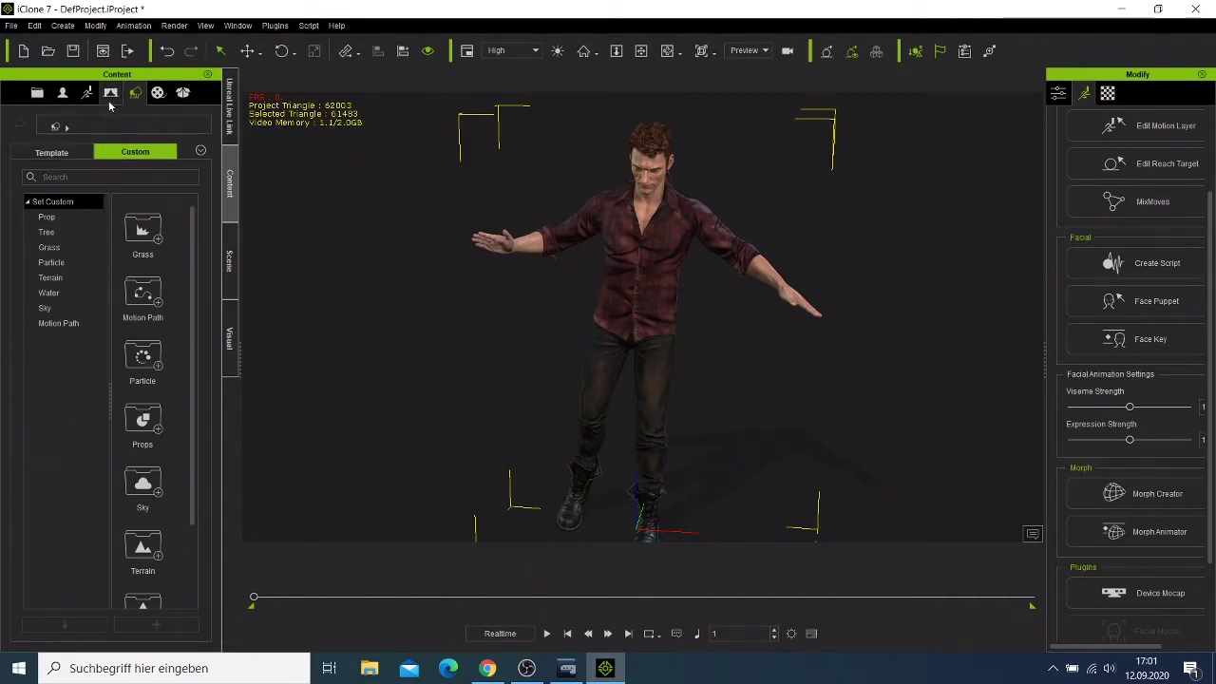
left_click(110, 101)
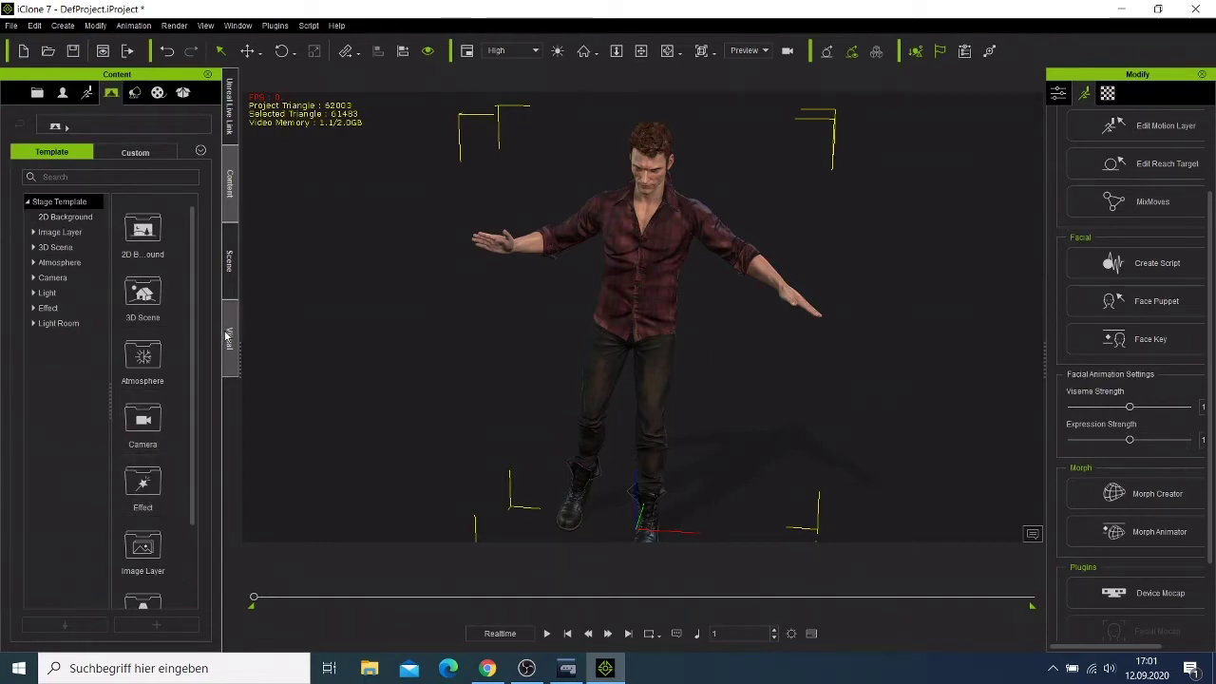
Browse the 3D Scene, 2D Background and Light templates, then drop a template into the viewport
left_click(229, 335)
left_click(231, 286)
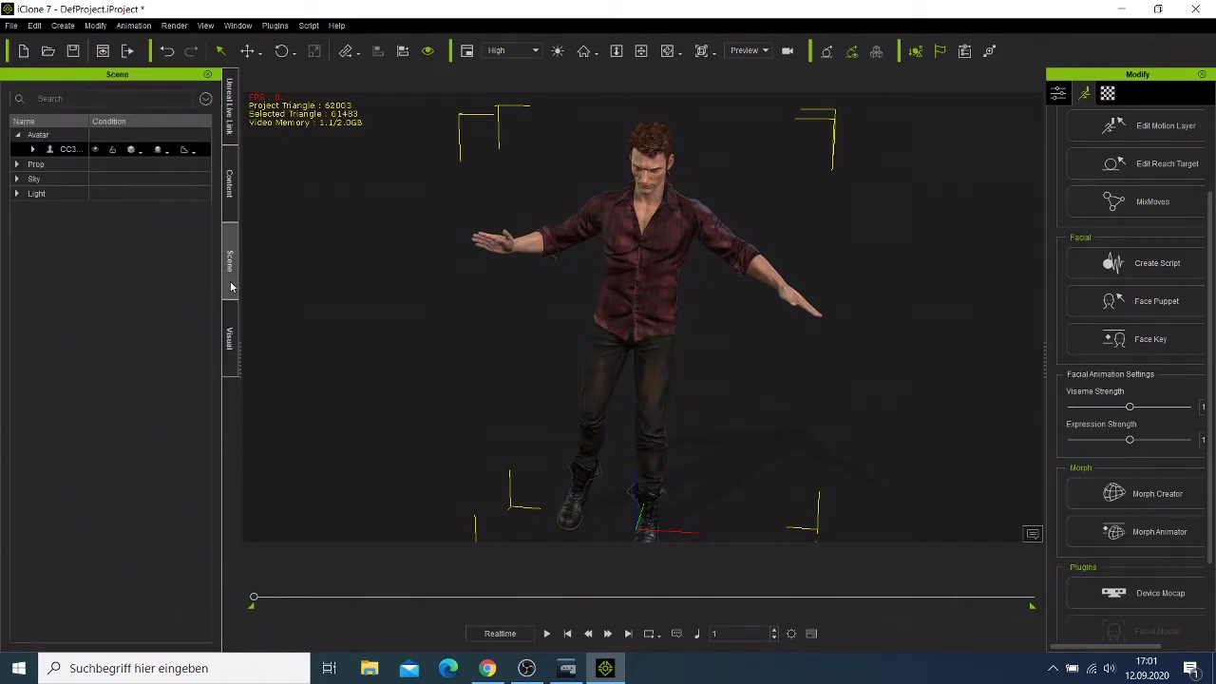
left_click(229, 195)
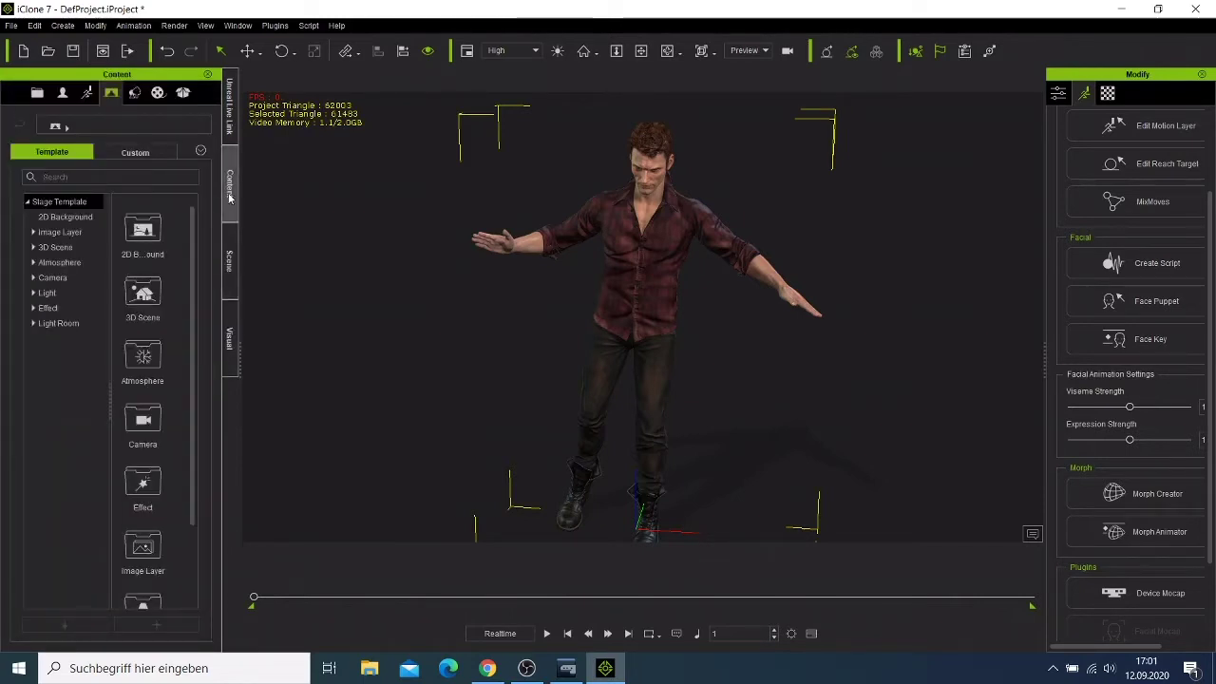
double_click(134, 295)
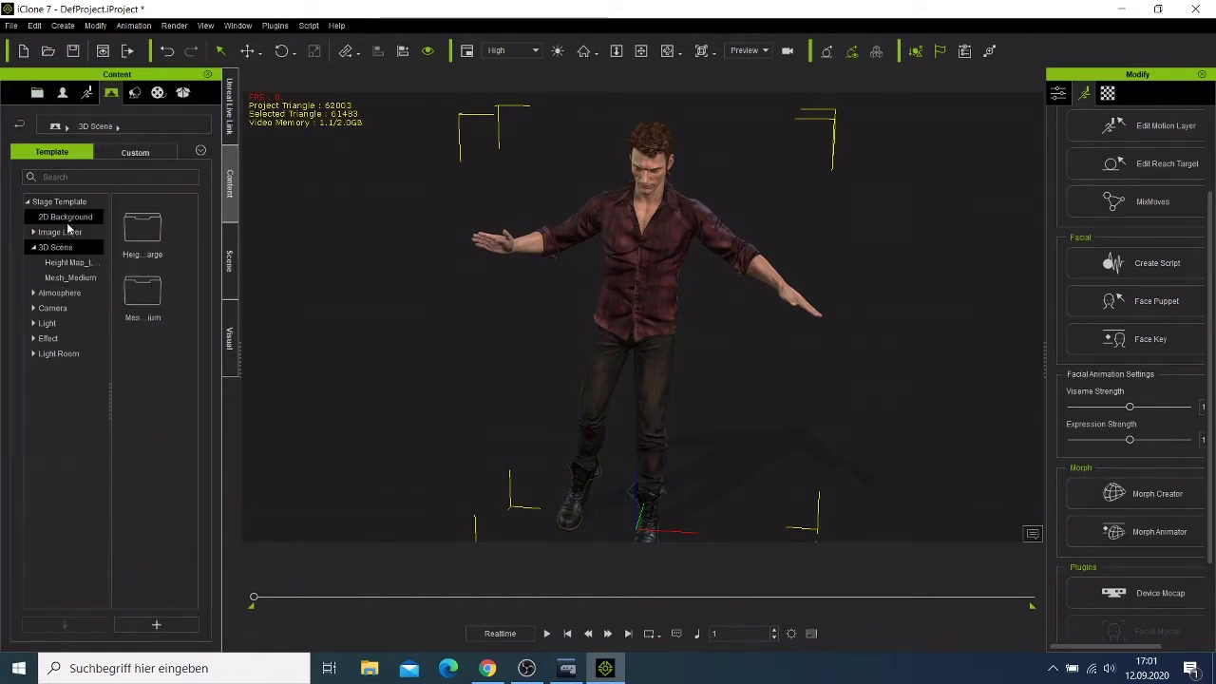
left_click(67, 224)
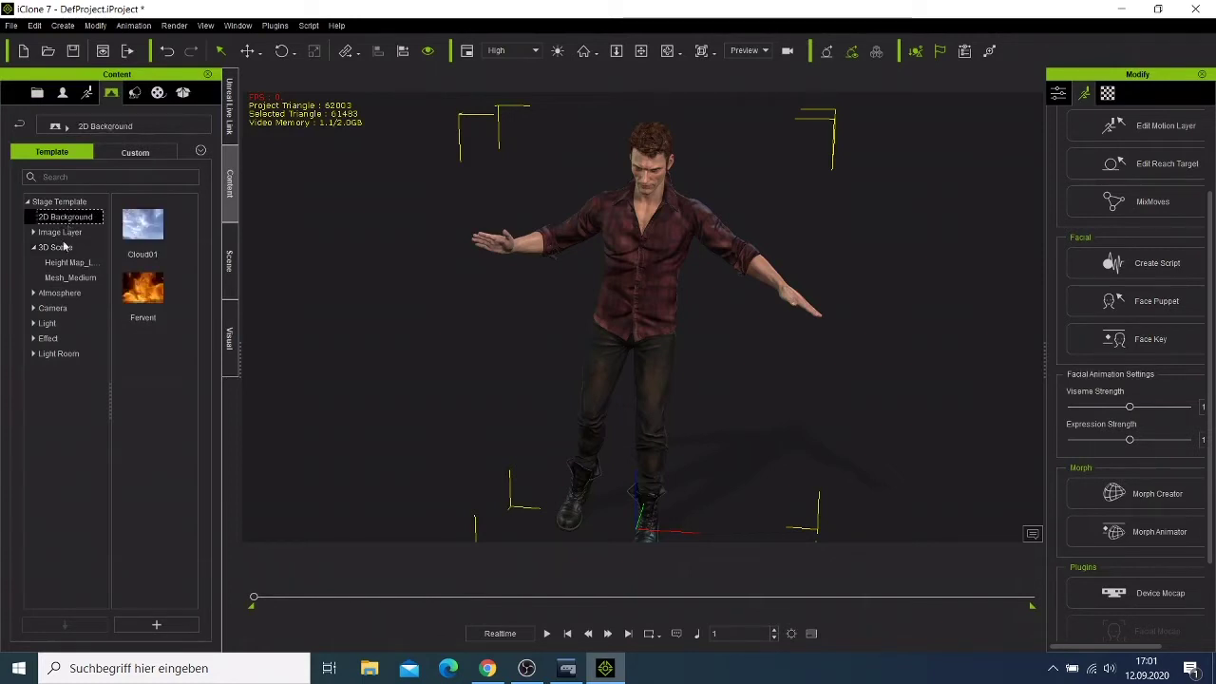
left_click(33, 325)
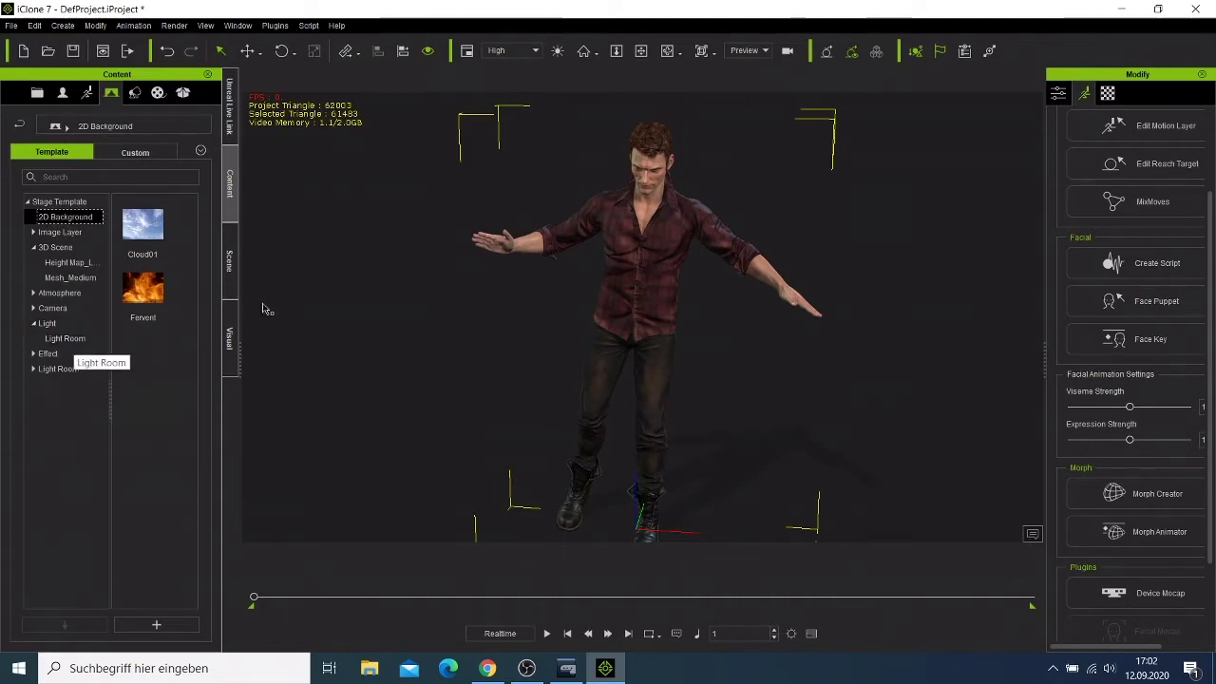
left_click_drag(143, 225, 252, 418)
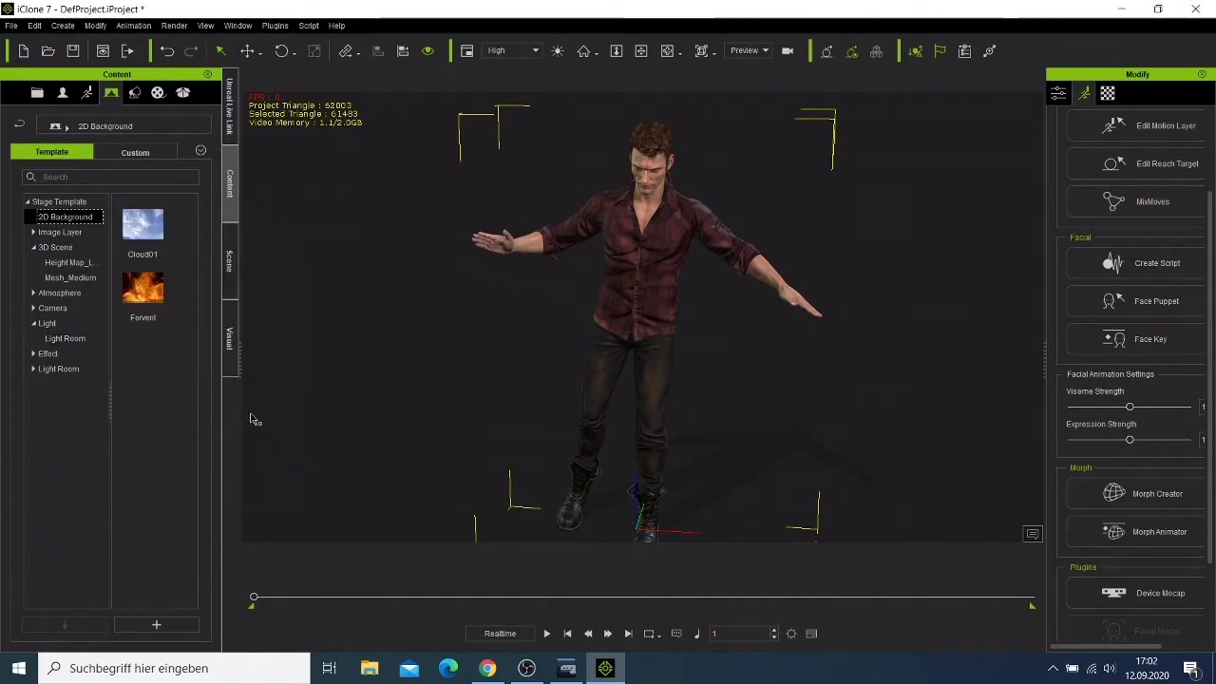
left_click(1195, 9)
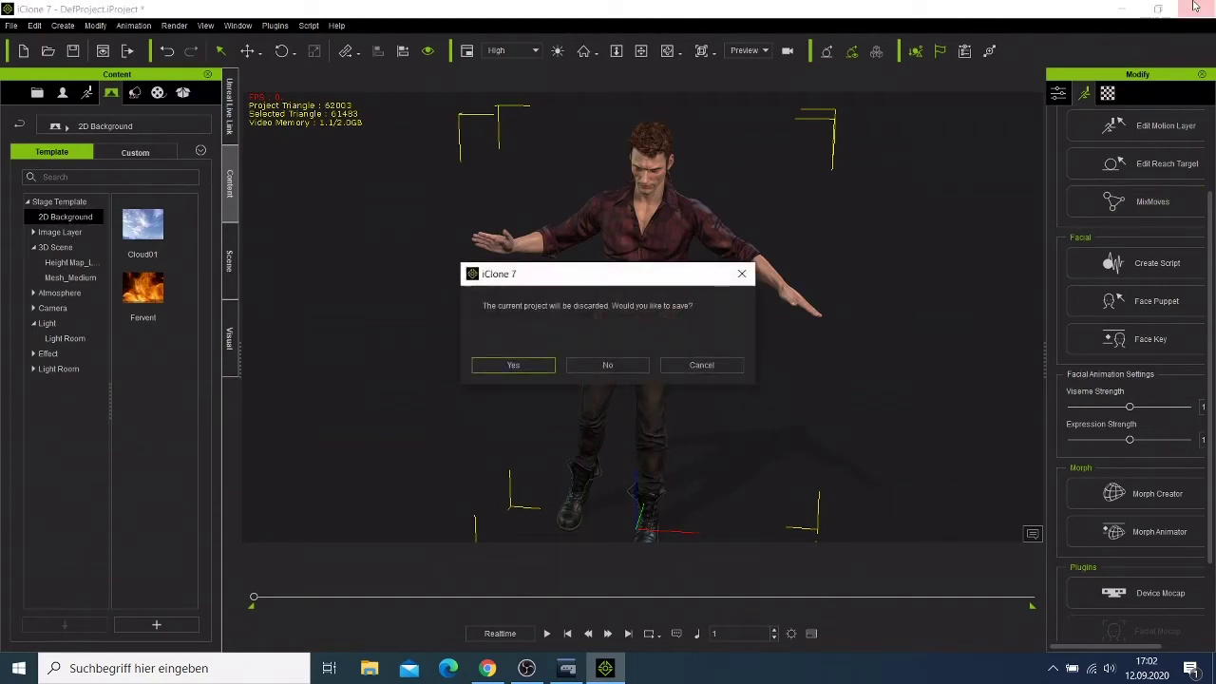
Dismiss the prompt, look through the Plugins and Help menus, then quit iClone without saving
left_click(740, 275)
left_click(272, 26)
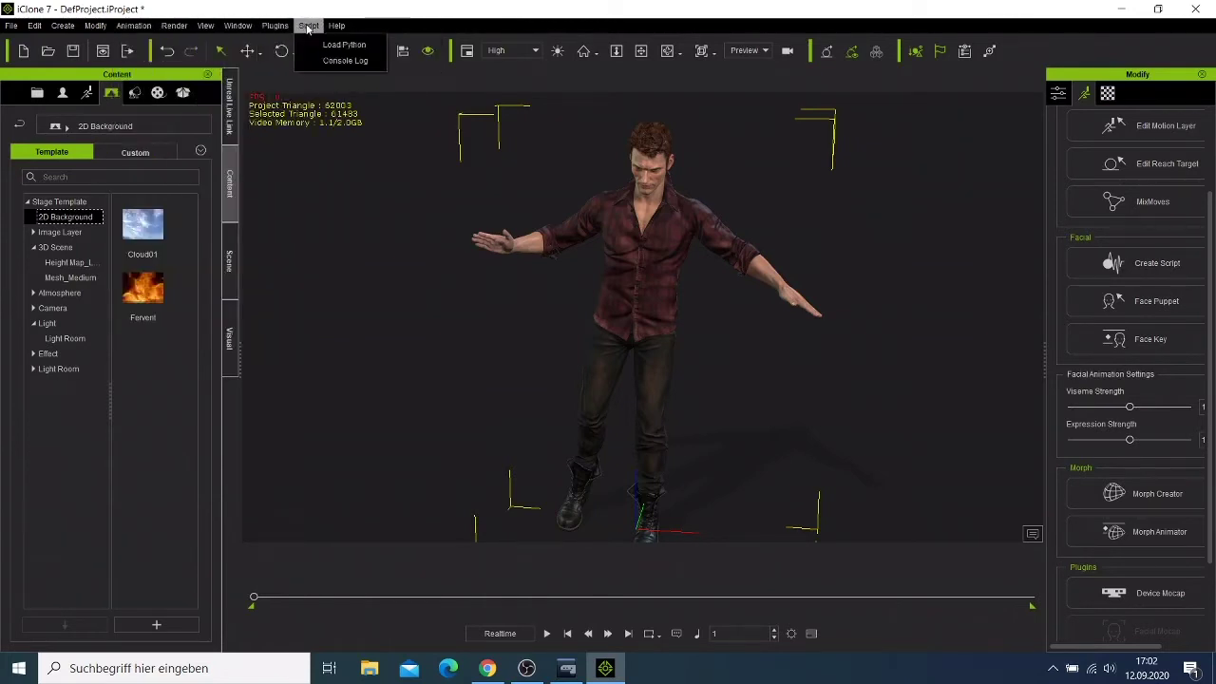
left_click(333, 27)
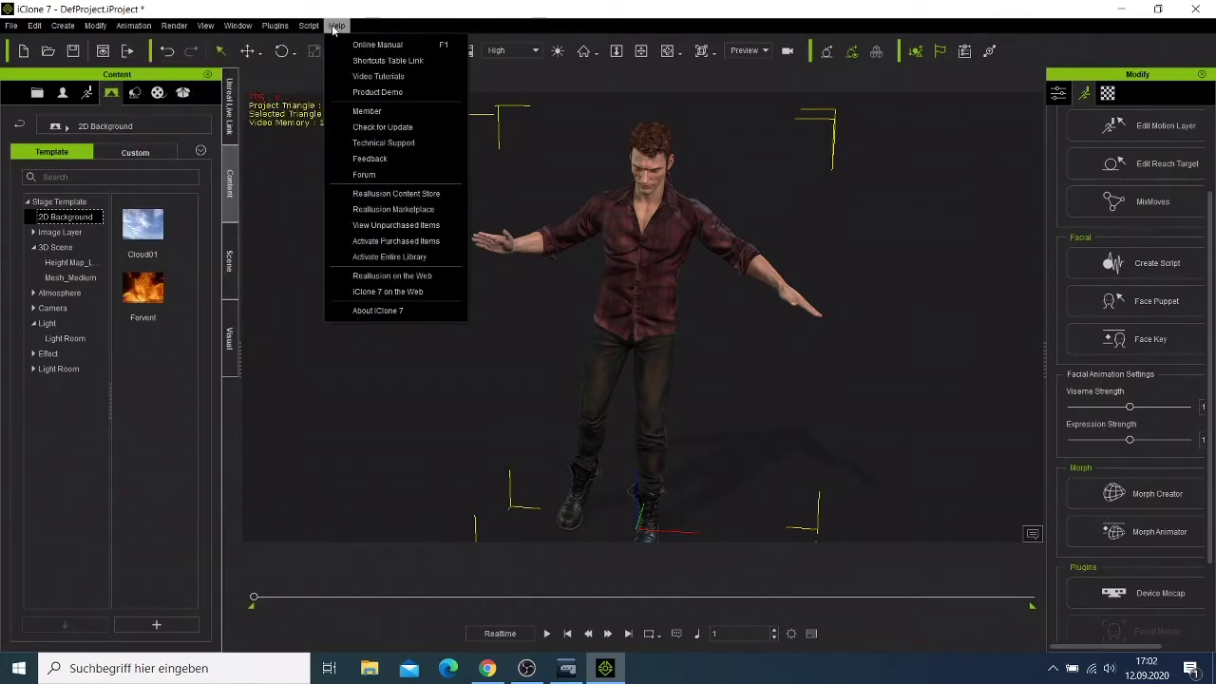
left_click(1194, 8)
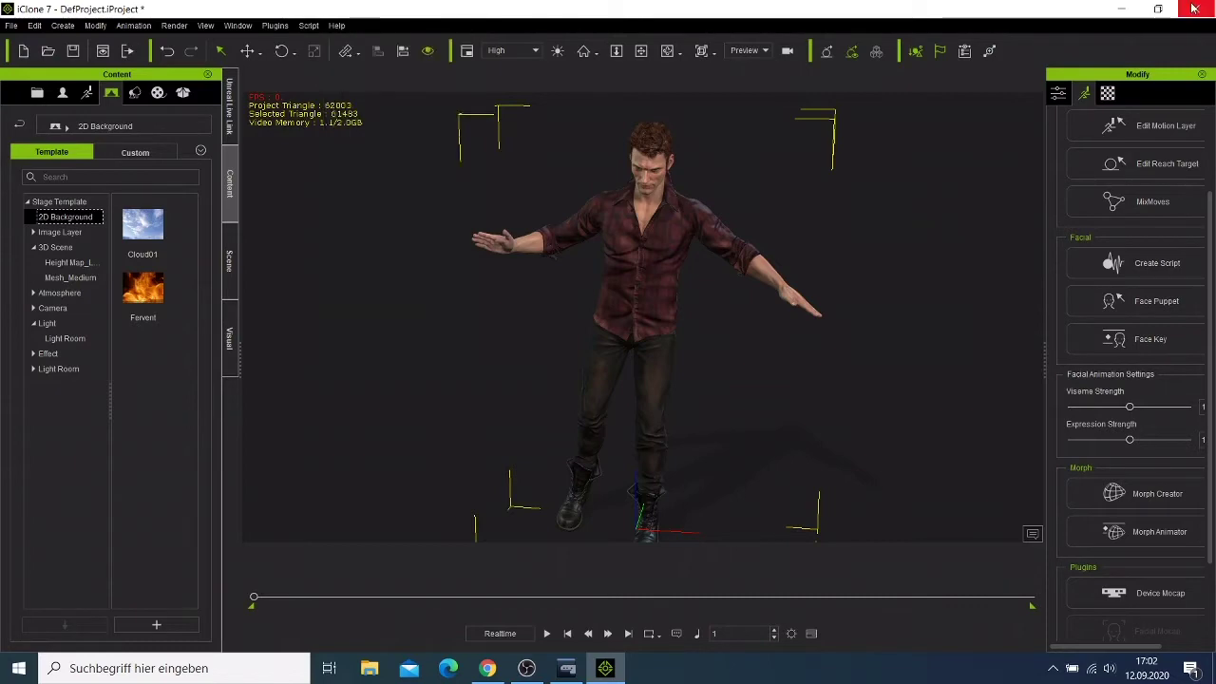
left_click(1194, 8)
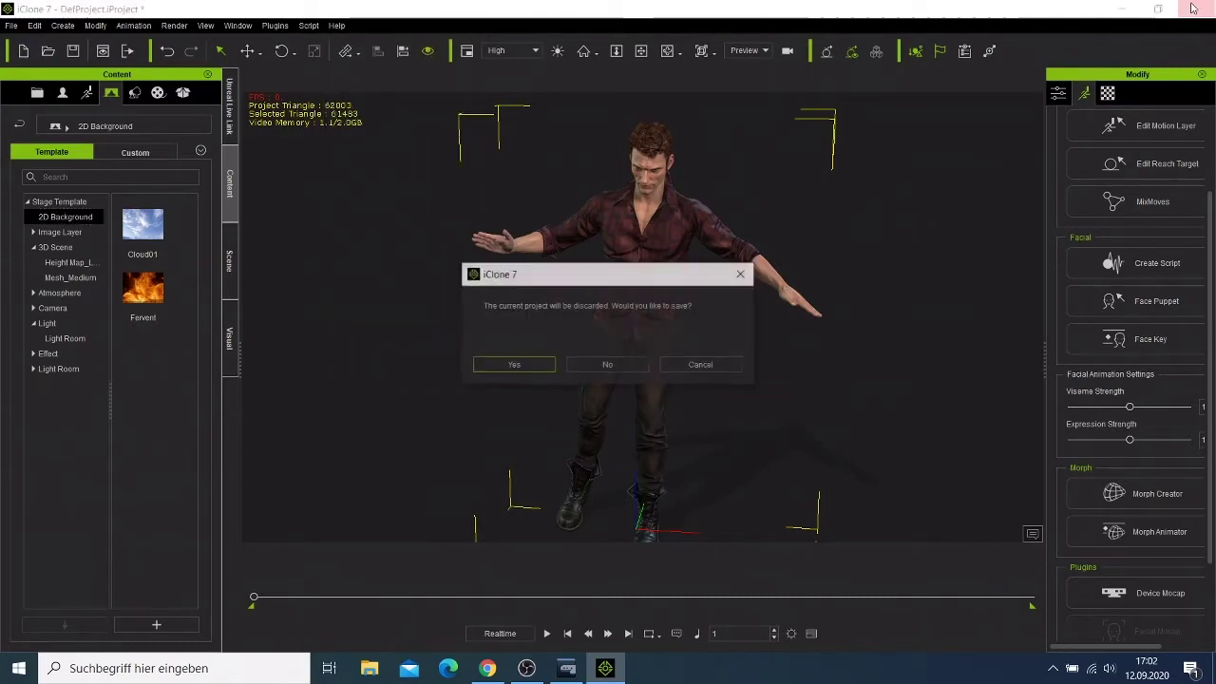
left_click(591, 367)
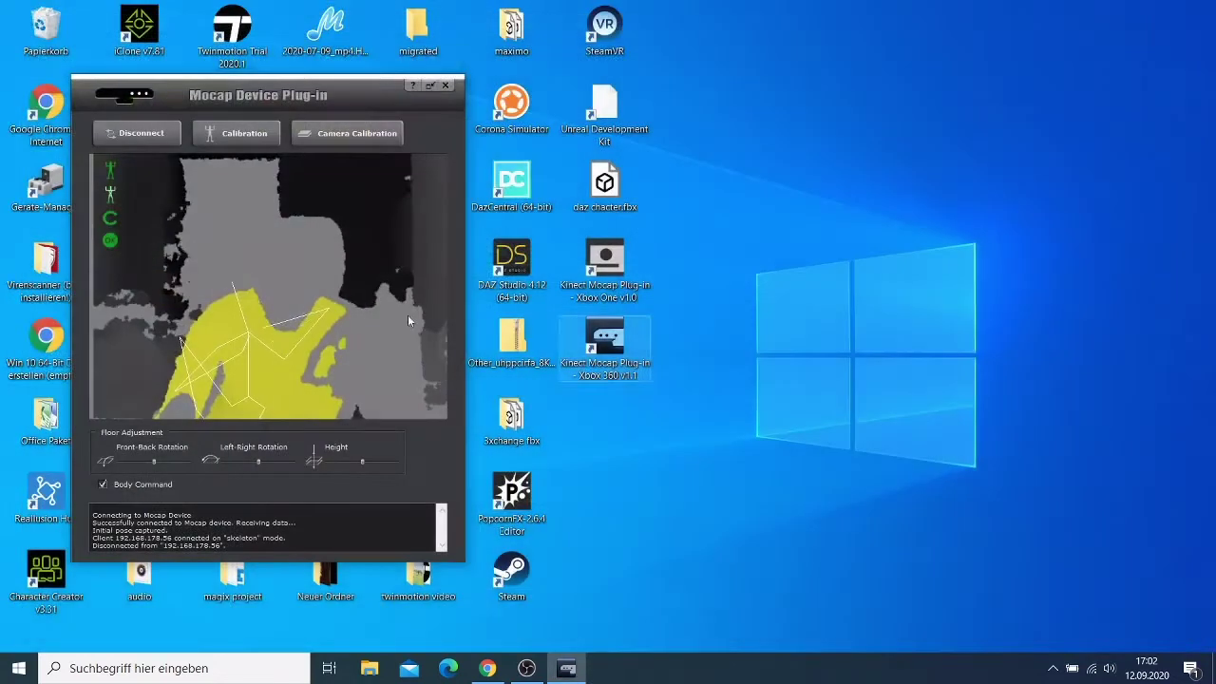
Relaunch iClone 7.81 from the desktop and run Calibration in the Mocap Device Plug-in
double_click(137, 40)
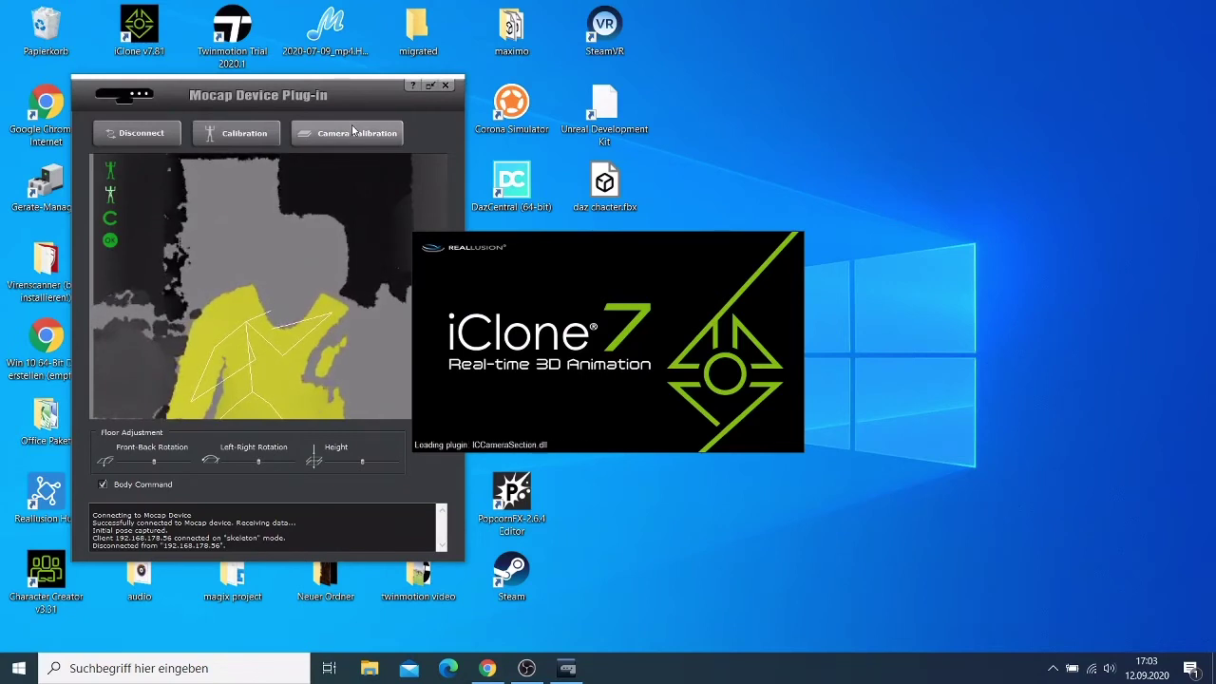
left_click(308, 187)
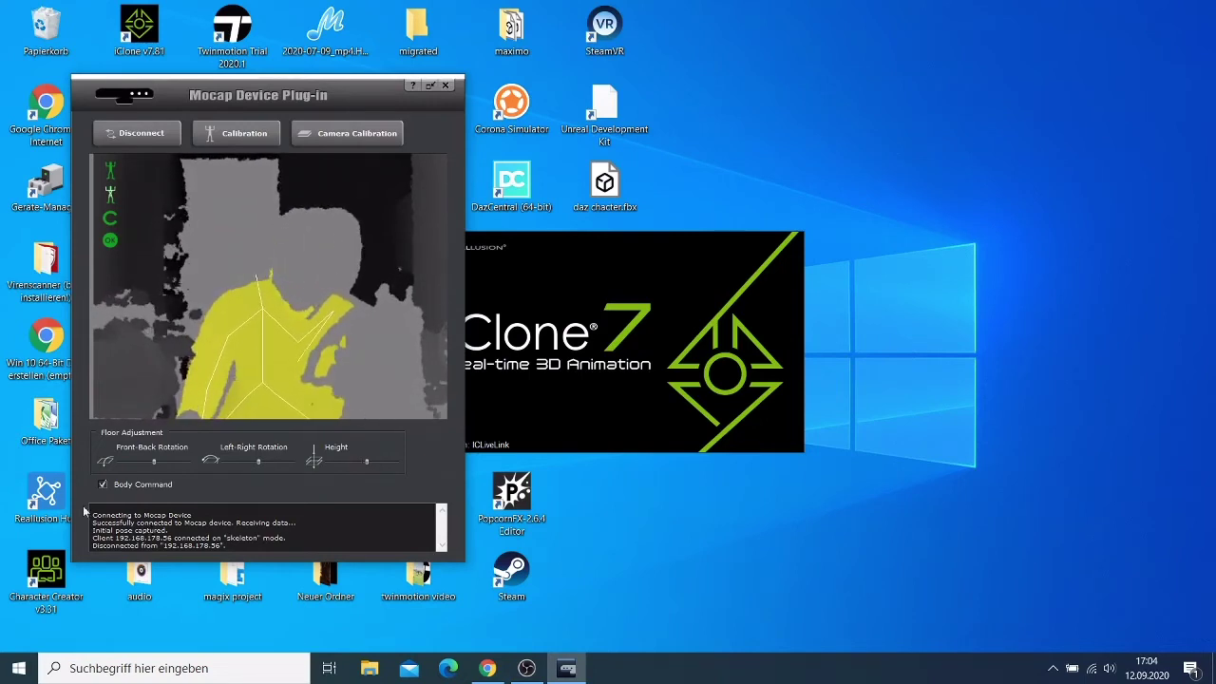
left_click(228, 136)
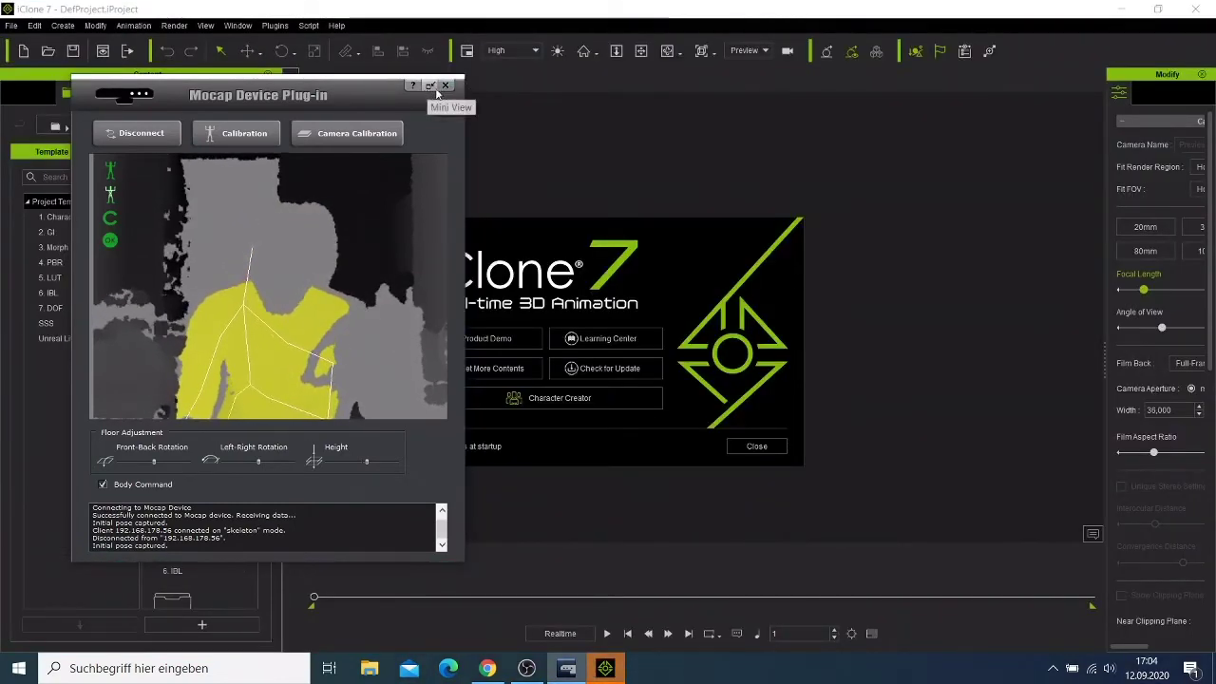
Bring the iClone window forward and close the welcome splash screen
left_click(539, 110)
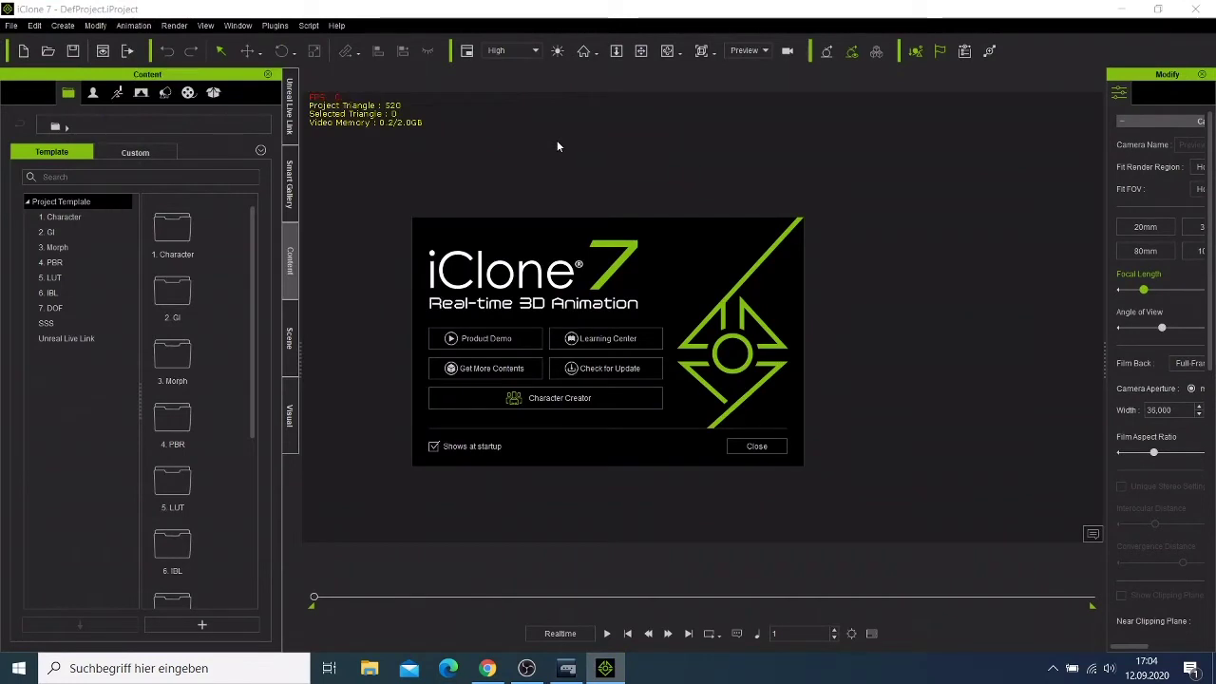
left_click(756, 446)
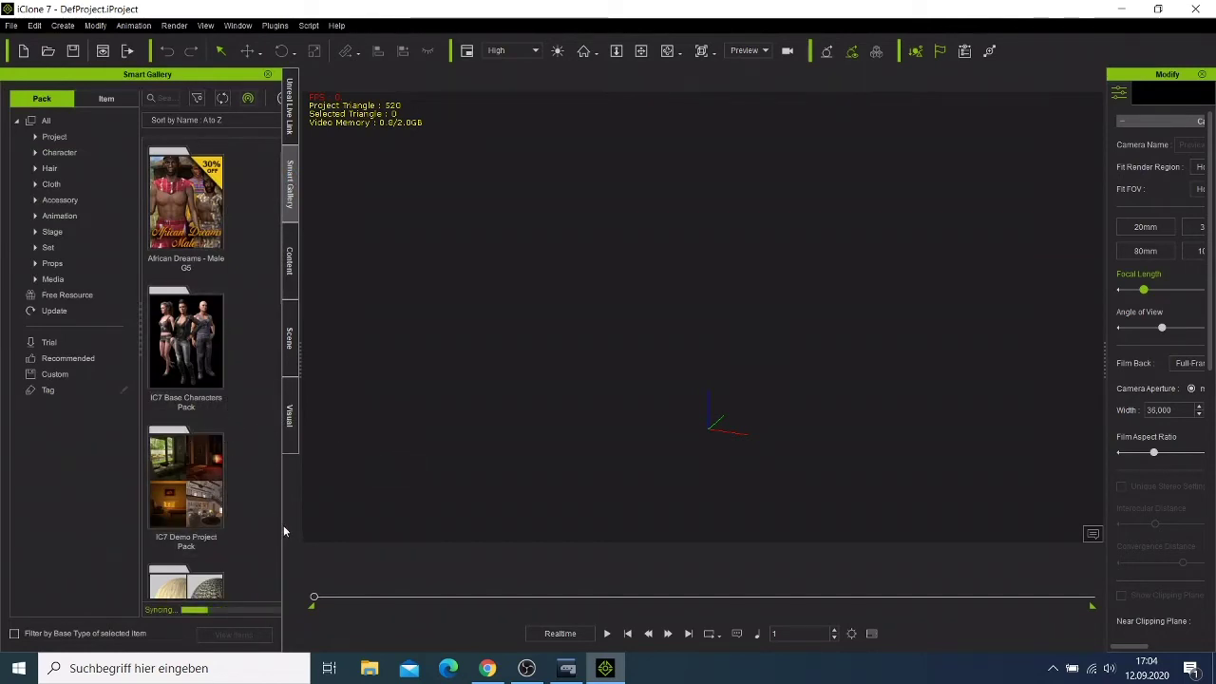
Peek into the IC7 Demo Project Pack's Project category, then return to the pack list
double_click(196, 470)
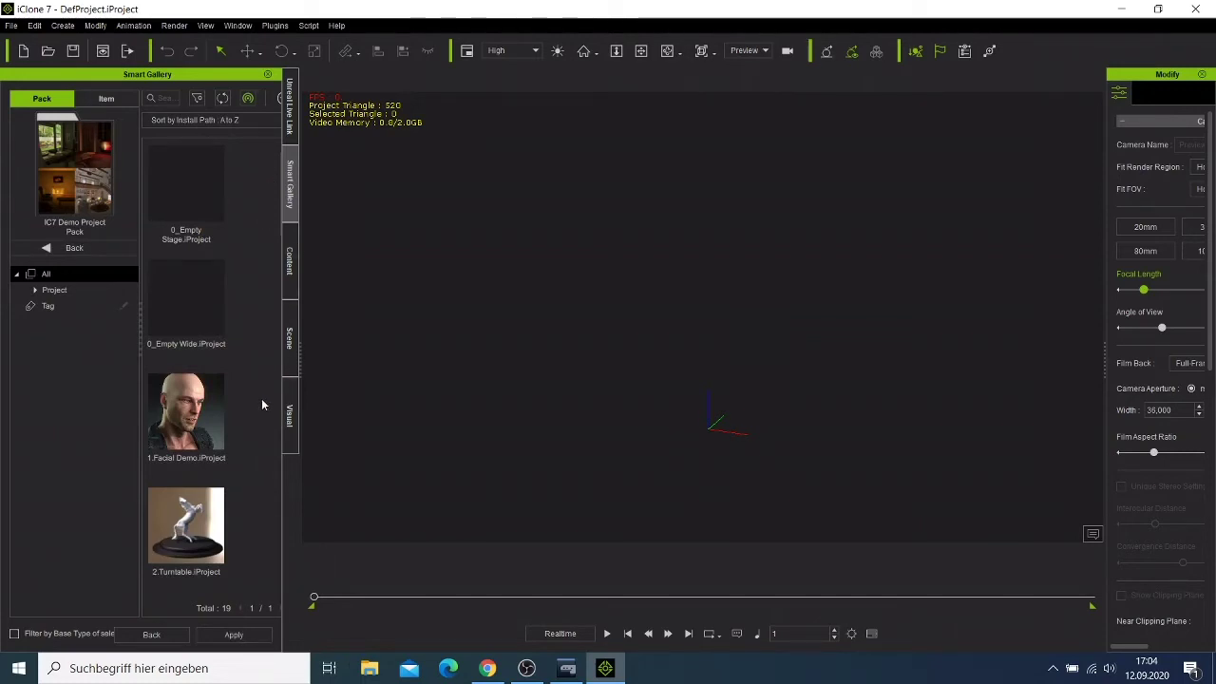
left_click(48, 293)
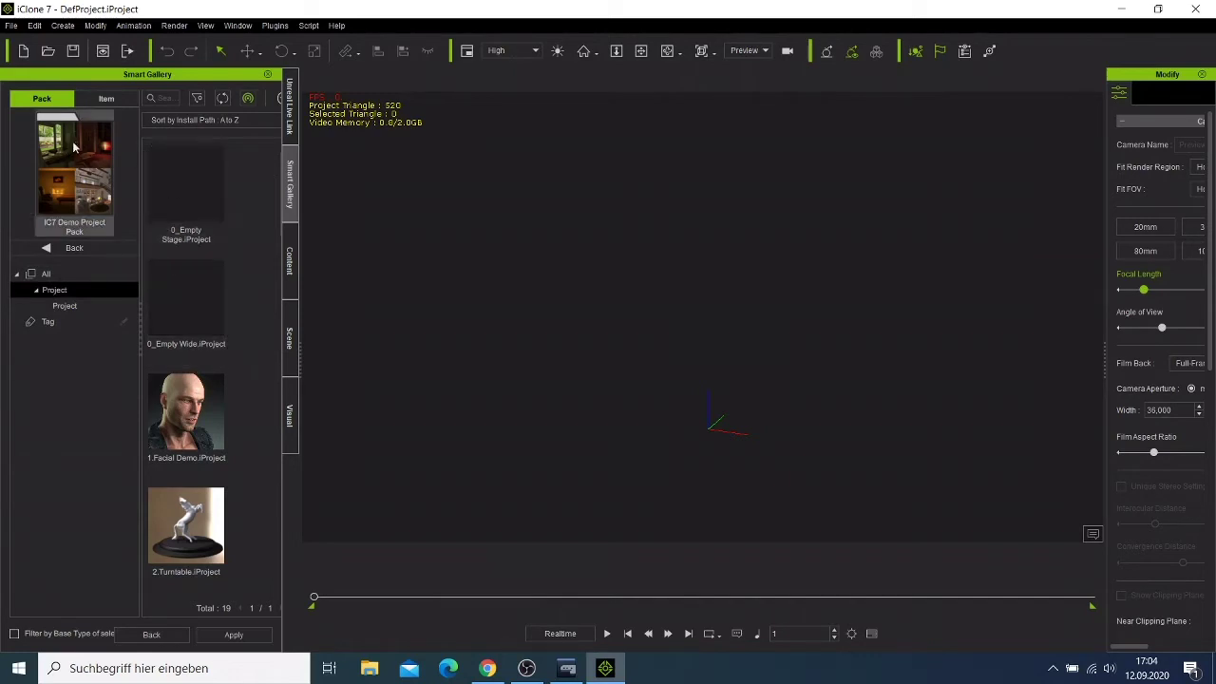
left_click(45, 249)
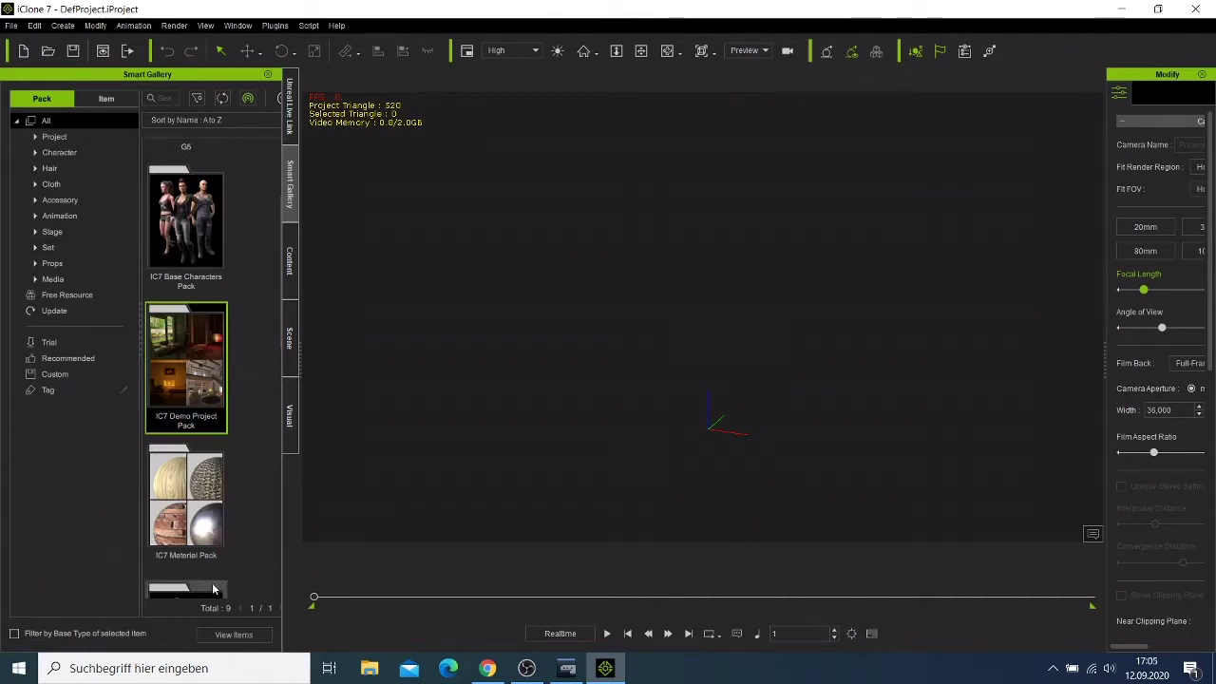
left_click(277, 575)
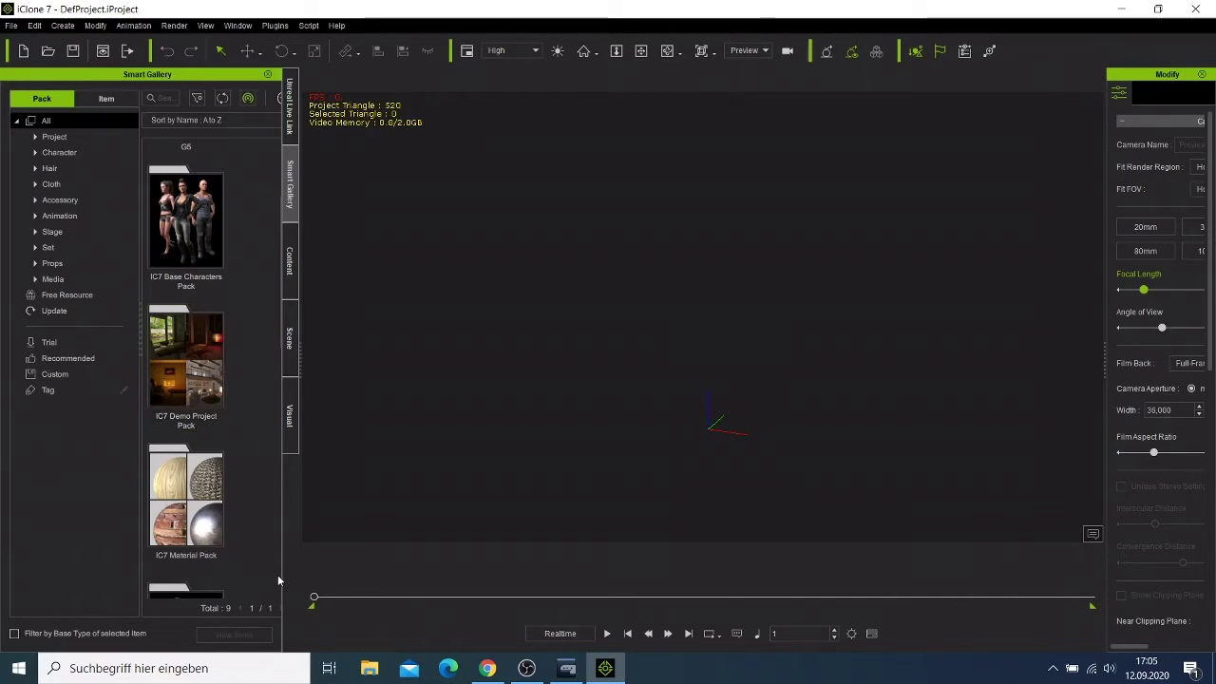
key("Down")
key("Down")
key("Down")
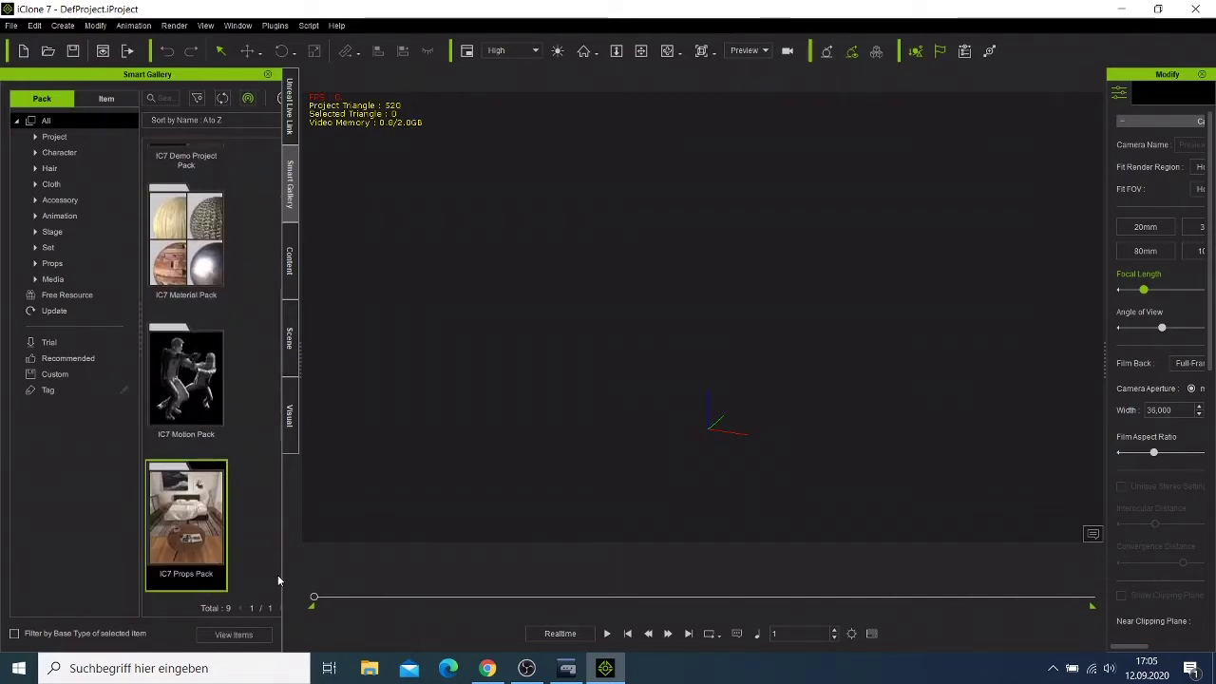
key("Down")
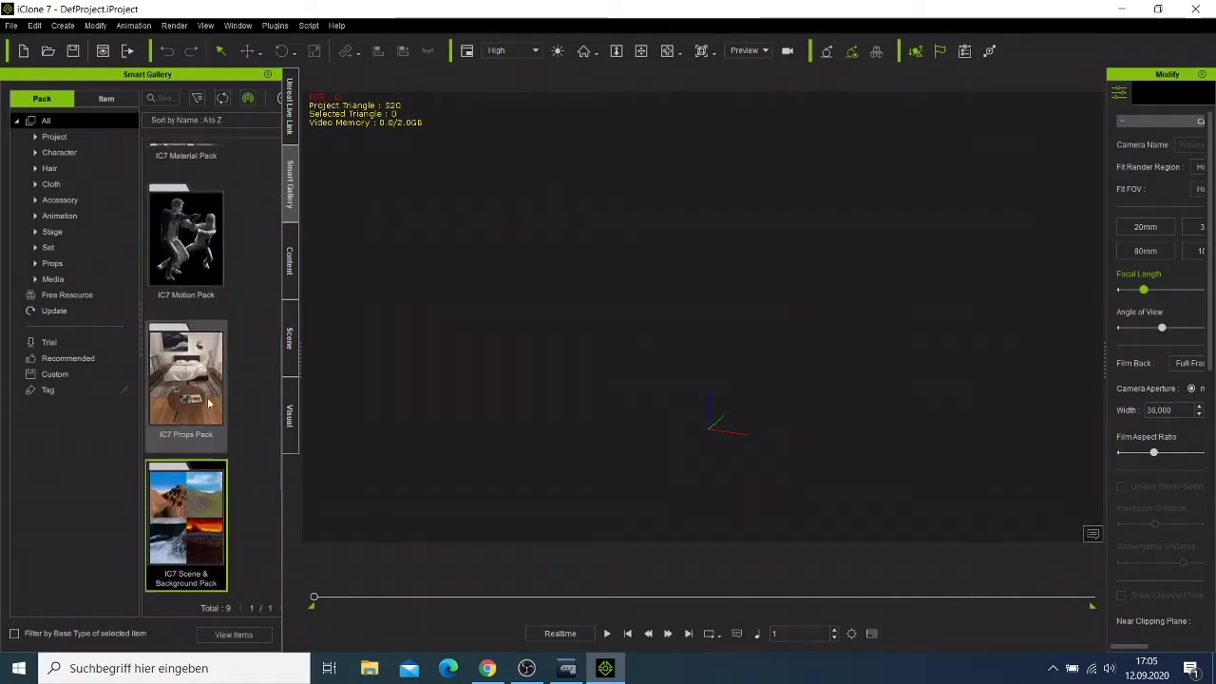
Open the IC7 Props Pack and browse down to the Dining Chair and Dining Table props
double_click(209, 404)
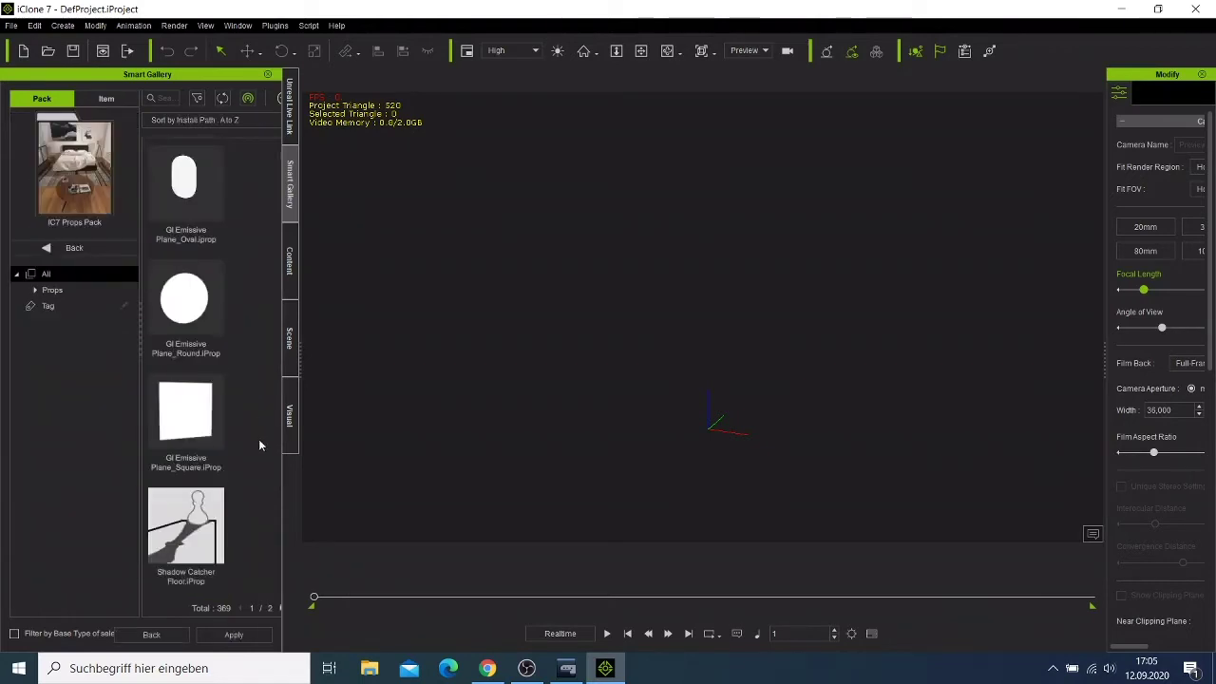
key("Down")
key("Down")
key("Down")
key("Down")
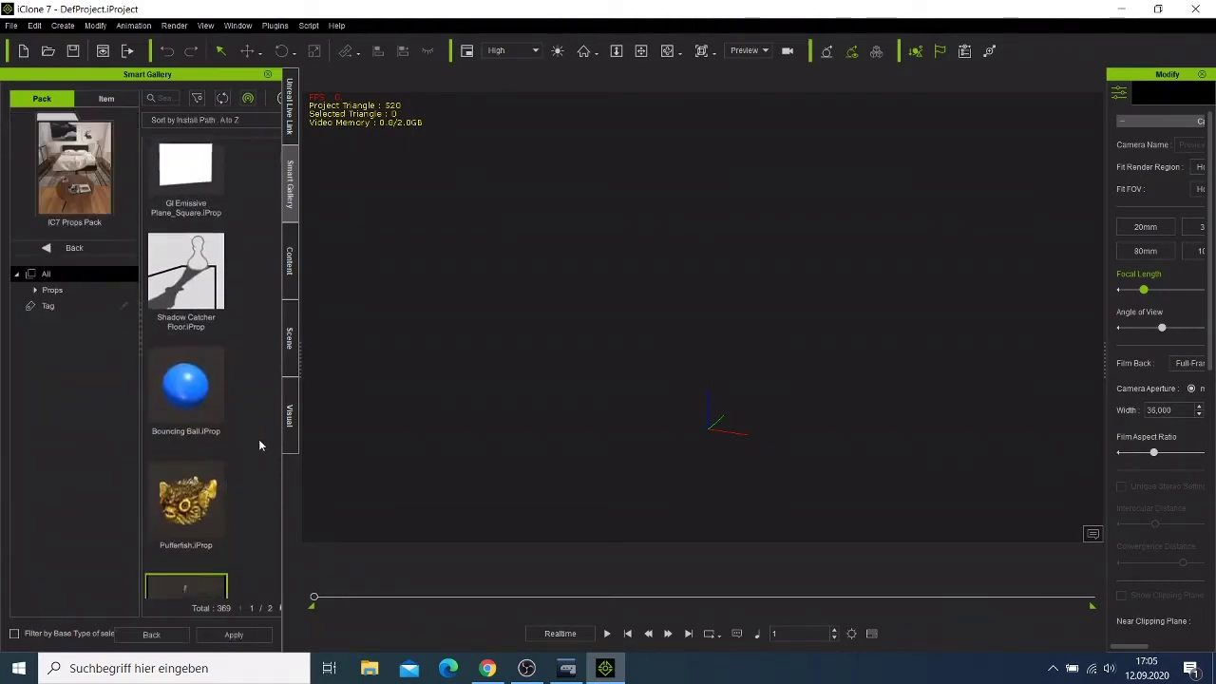
key("Down")
key("Down")
key("Down")
key("Down")
key("Down")
key("Down")
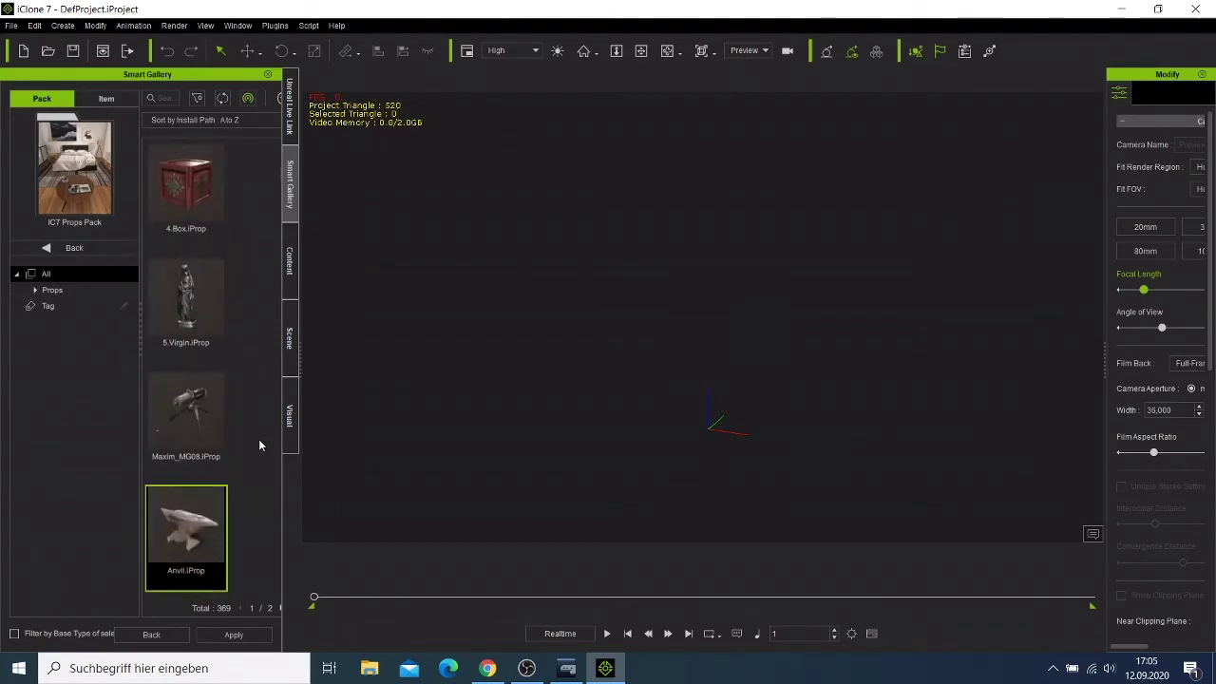
key("Down")
key("Down")
key("Down")
key("Down")
key("Down")
key("Down")
key("Down")
key("Down")
key("Down")
key("Down")
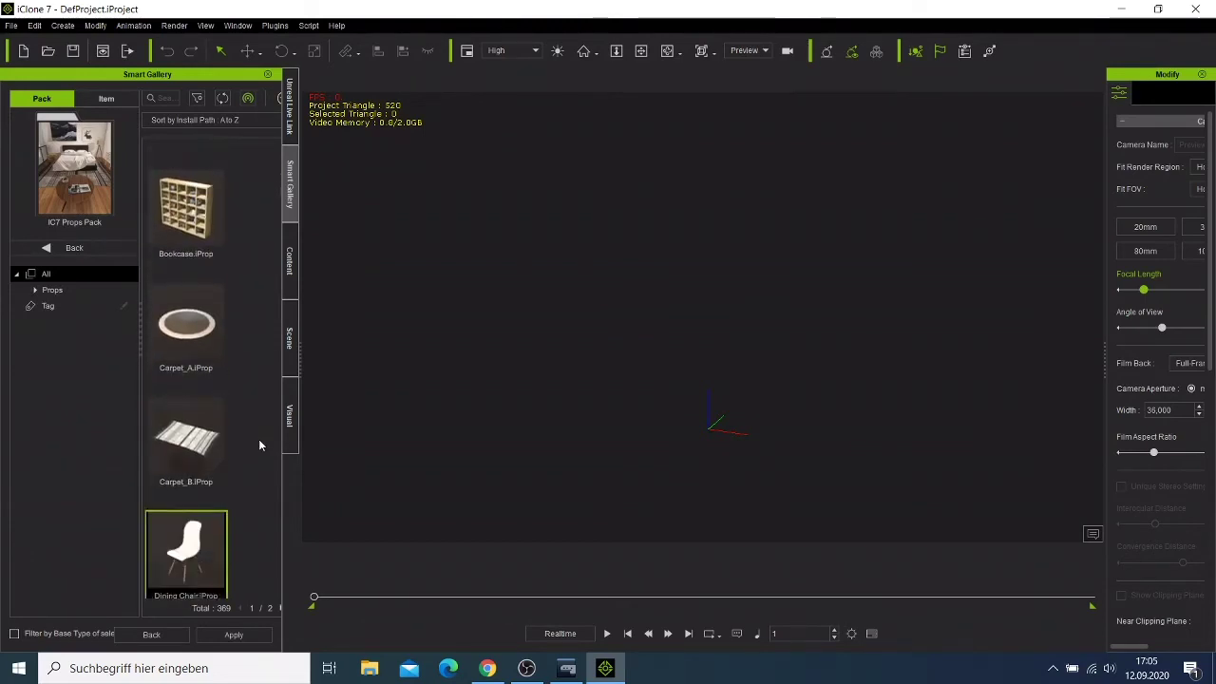
key("Down")
key("Down")
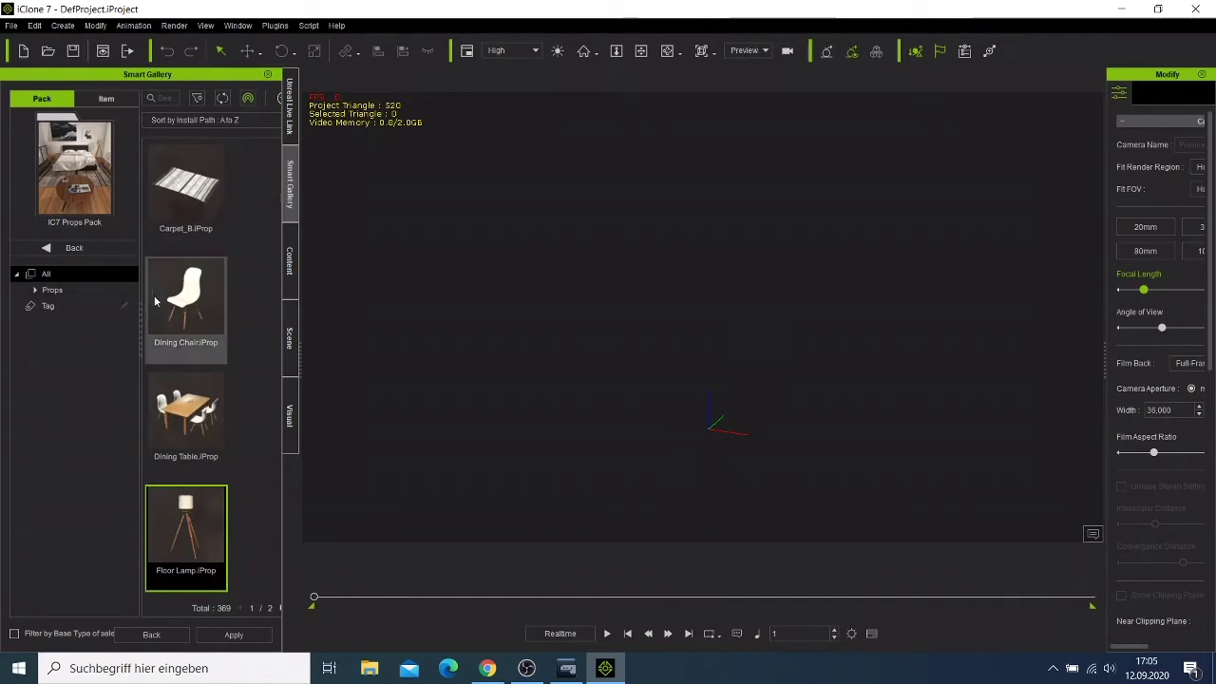
Add the Dining Chair prop to the scene, then browse down the props pack list
left_click_drag(168, 302, 701, 365)
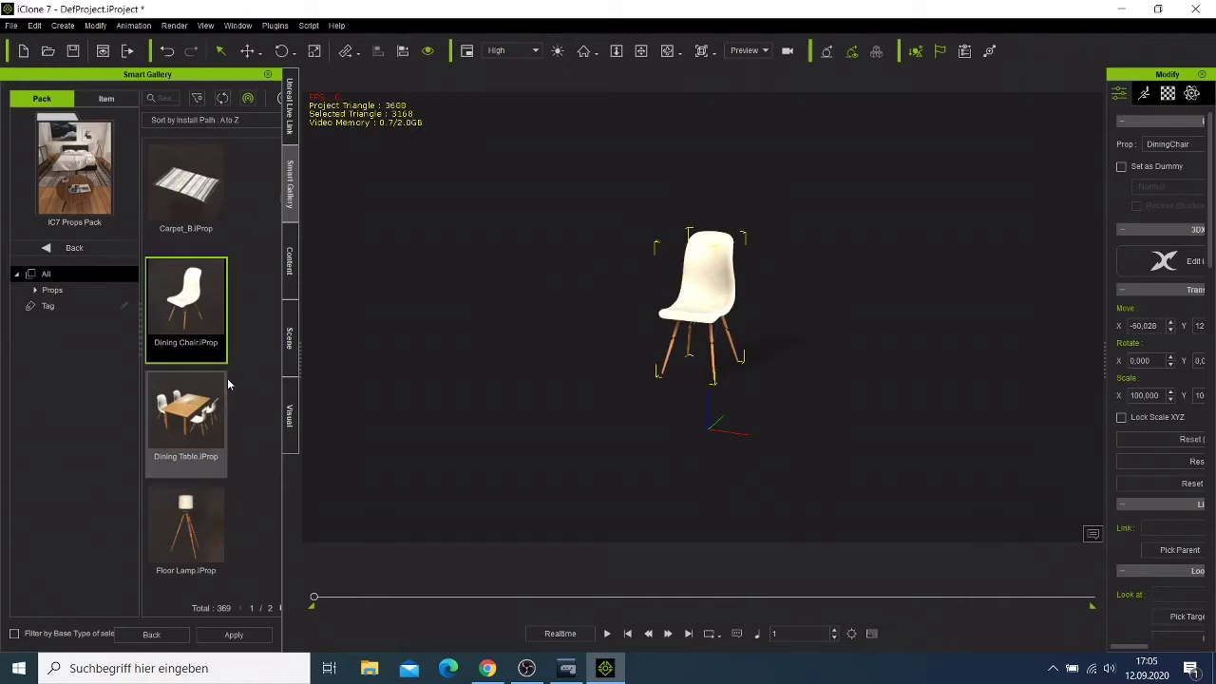
left_click(202, 401)
key("Down")
key("Down")
key("Down")
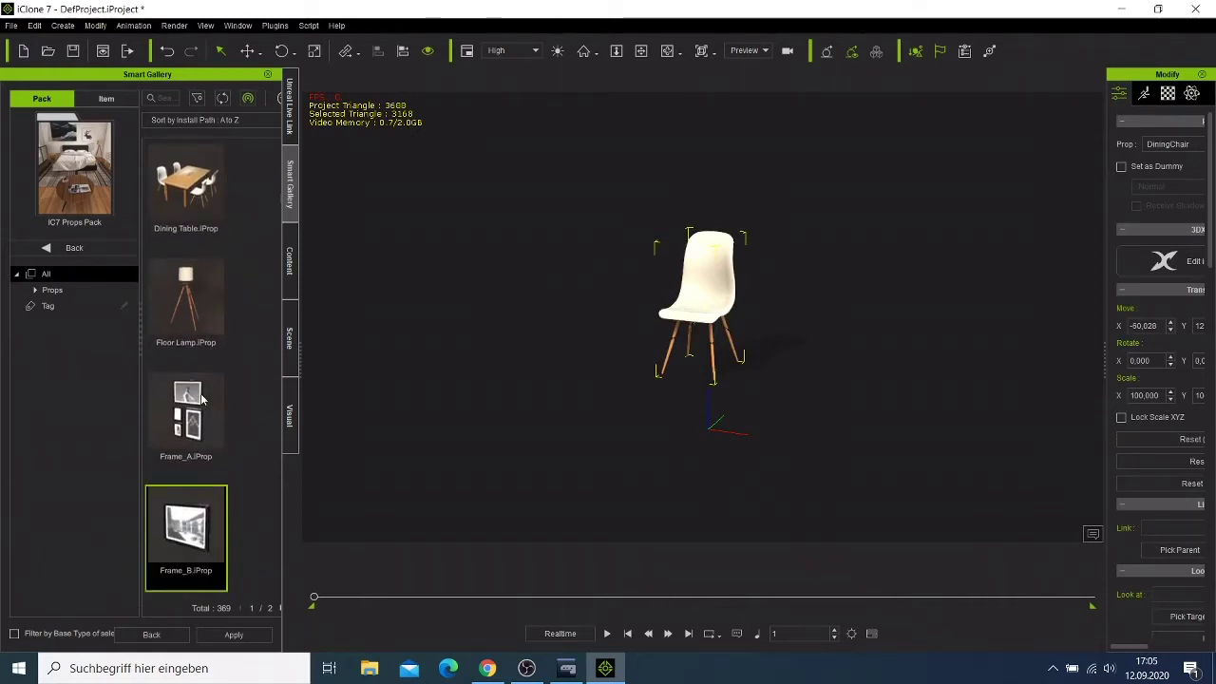
key("Down")
key("Down")
key("Down")
key("Down")
key("Down")
key("Down")
key("Down")
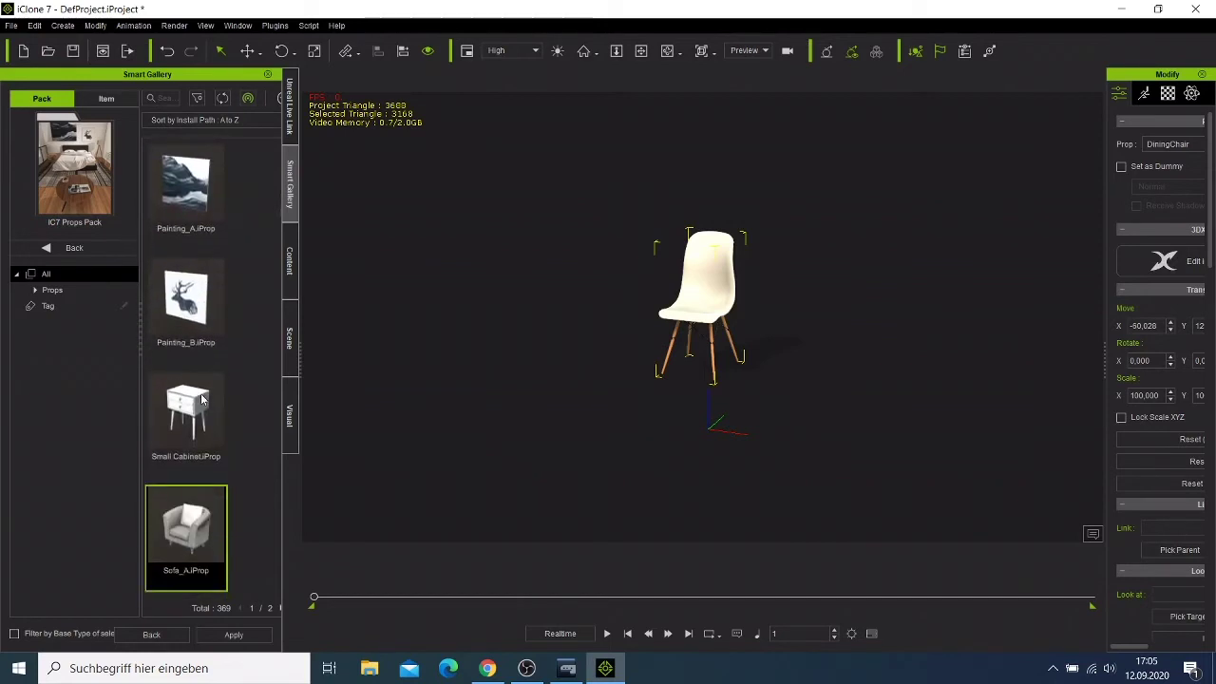
key("Down")
key("Down")
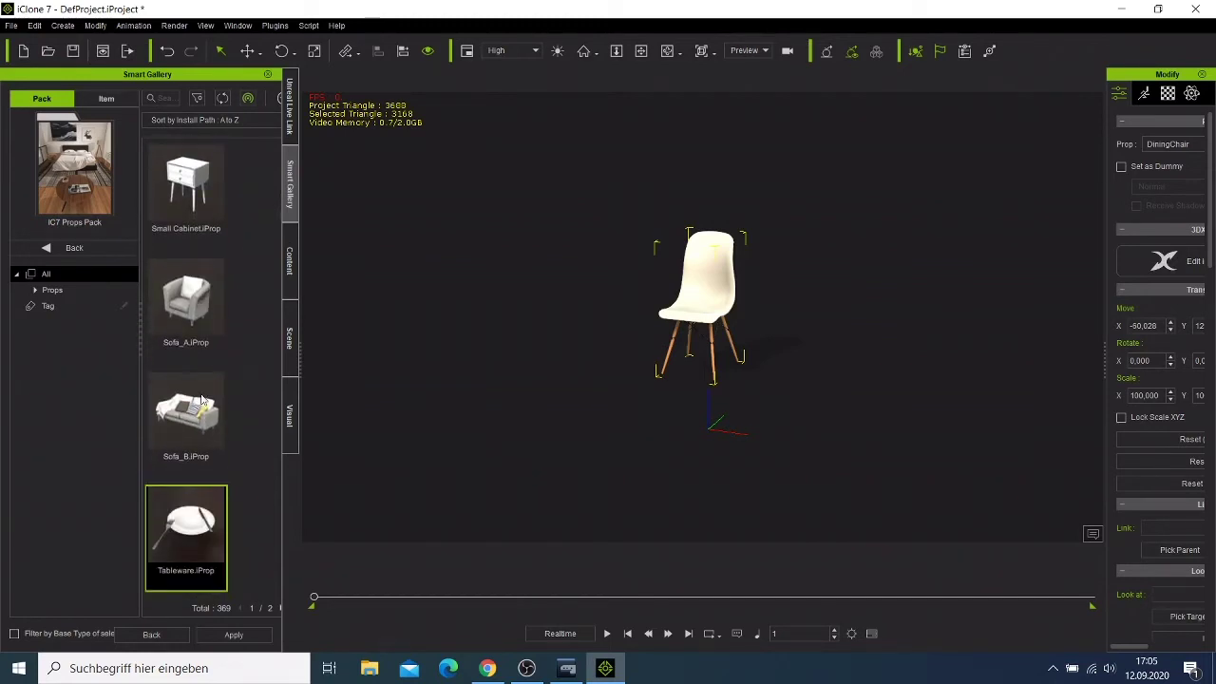
key("Down")
key("Down")
key("Down")
key("Down")
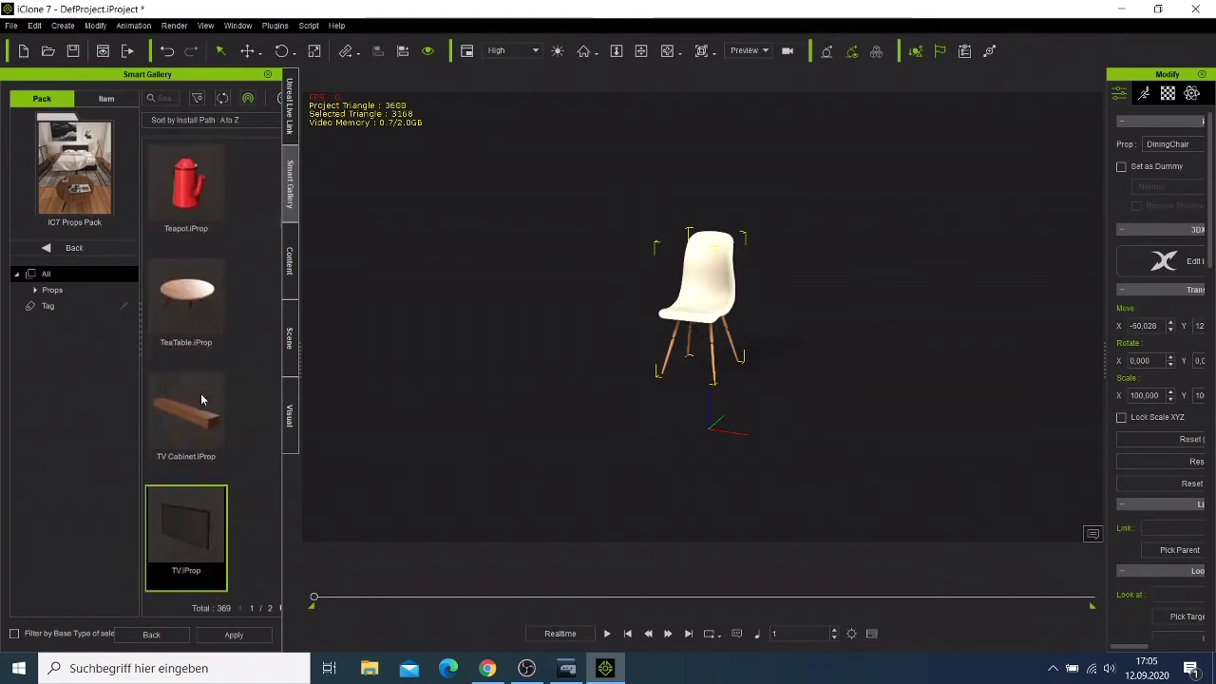
key("Down")
key("Down")
key("Down")
key("Down")
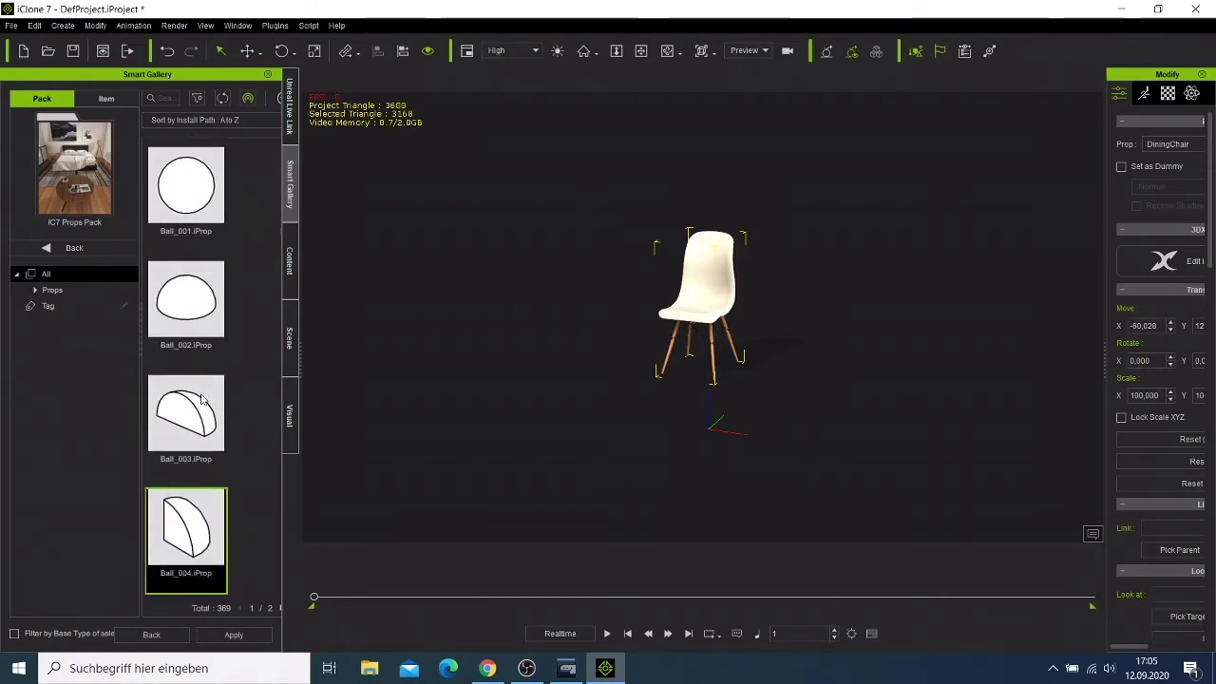
key("Down")
key("Down")
key("Down")
key("Down")
key("Down")
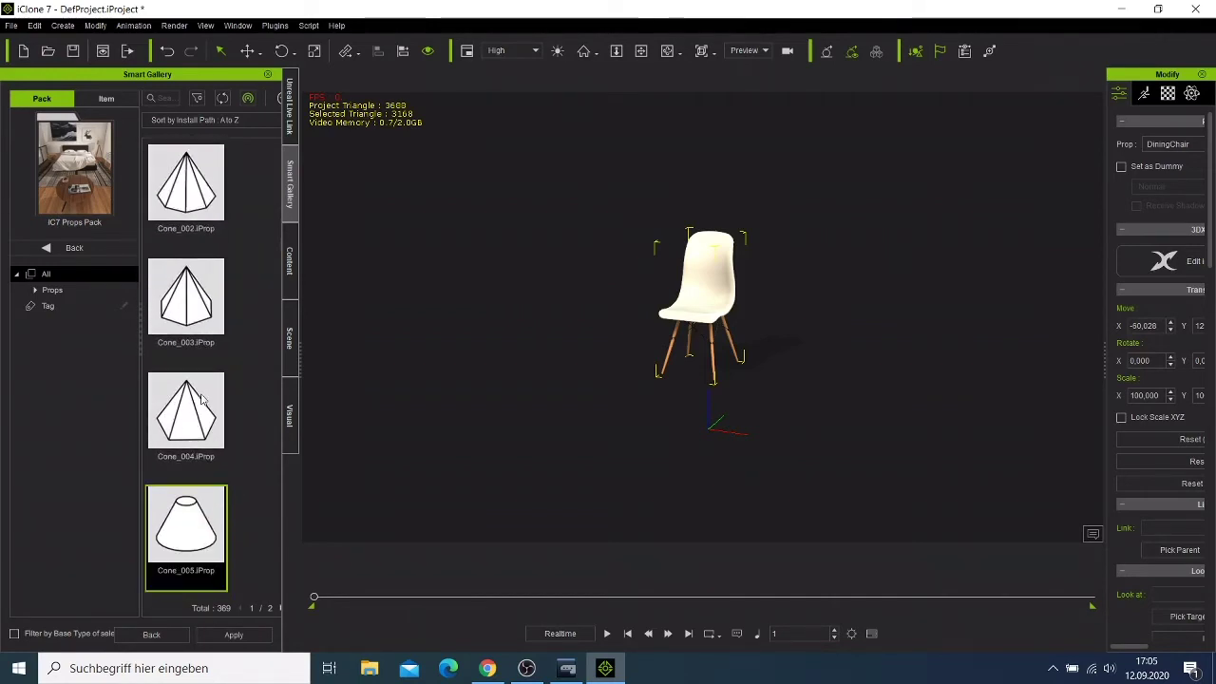
key("Down")
key("Down")
key("Down")
key("Down")
key("Down")
key("Down")
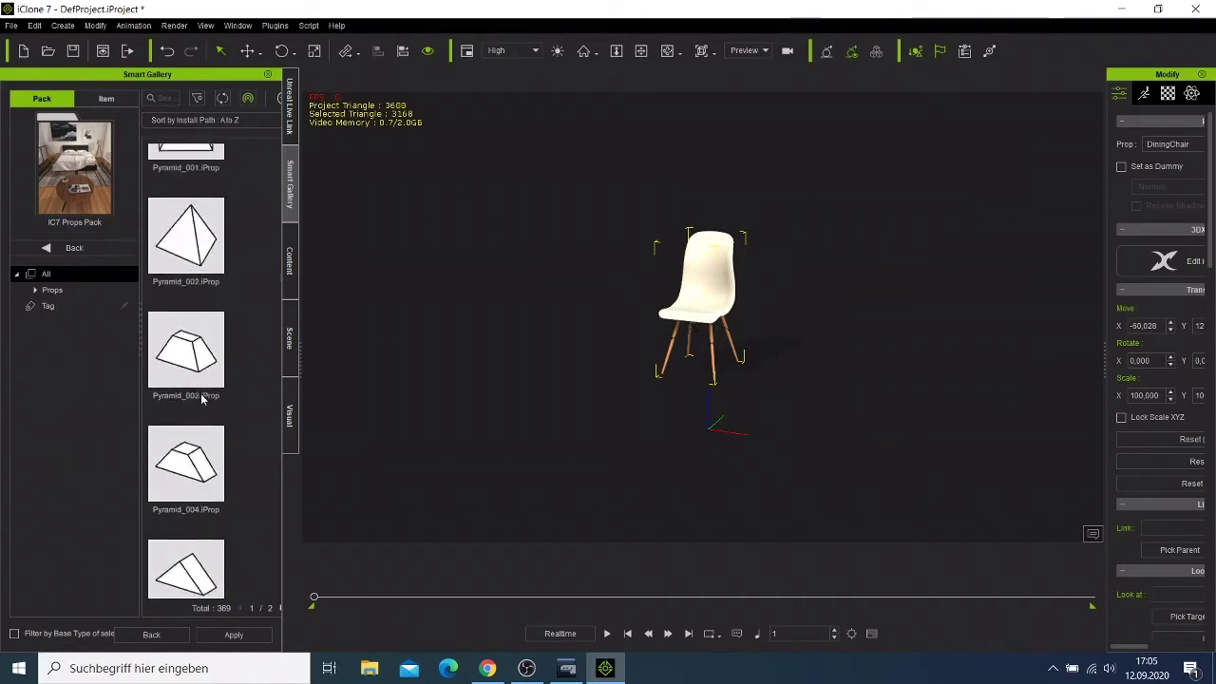
key("Down")
key("Down")
key("Down")
key("Down")
key("Down")
key("Down")
key("Down")
key("Down")
key("Down")
key("Down")
key("Down")
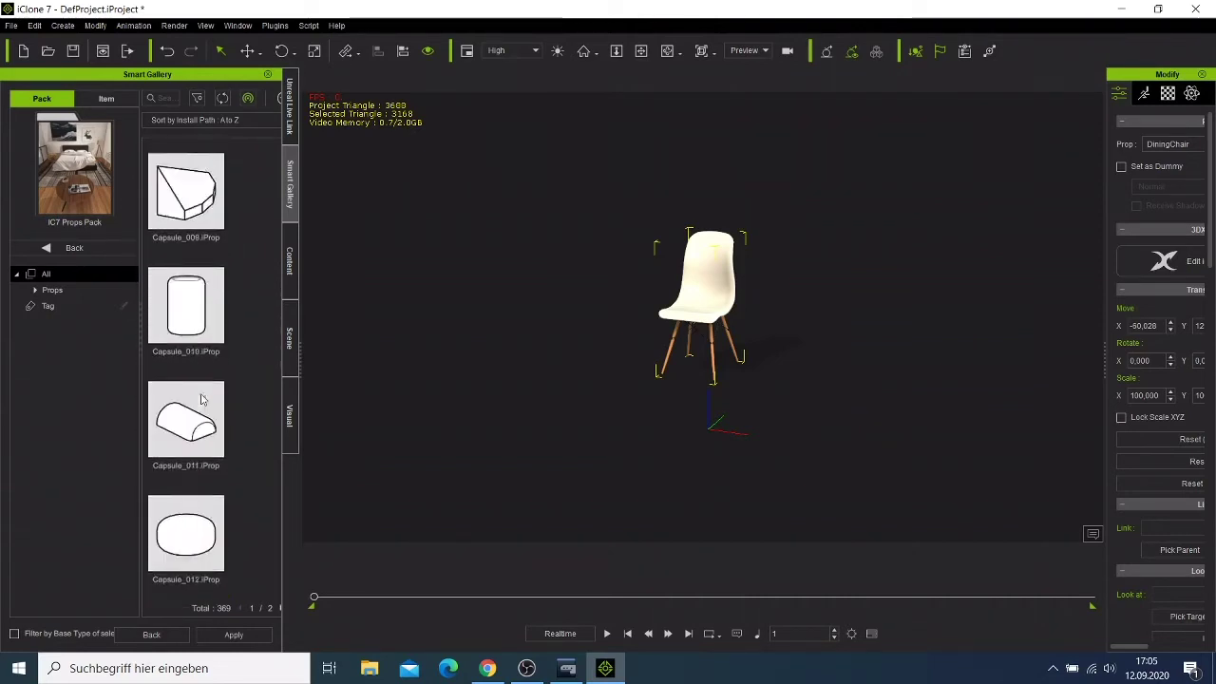
Find TeaTable.iProp in the ICT Props Pack and drag the tea table into the scene
scroll(202, 400, "down", 3)
scroll(201, 400, "down", 3)
scroll(201, 400, "down", 3)
scroll(201, 400, "down", 3)
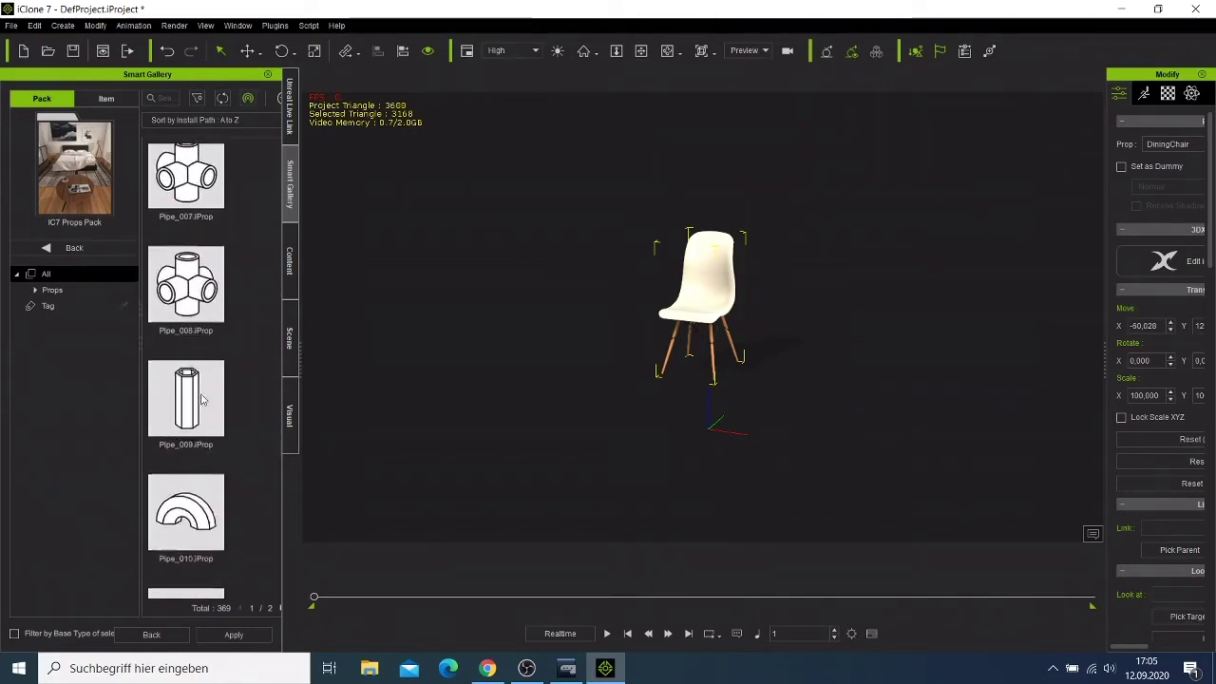
key("Down")
key("Down")
key("Down")
key("Down")
key("Down")
key("Down")
key("Down")
key("Down")
key("Down")
key("Down")
key("Down")
key("Down")
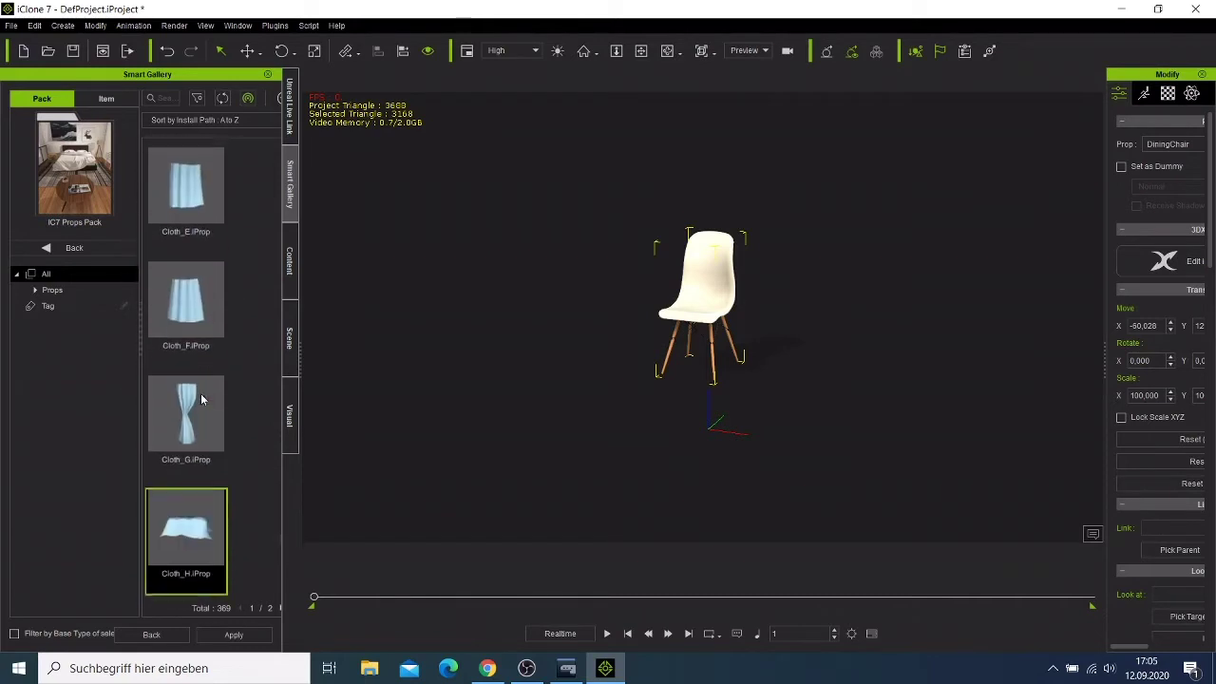
key("Down")
key("Down")
key("Down")
key("Down")
key("Down")
key("Down")
key("Down")
key("Down")
key("Down")
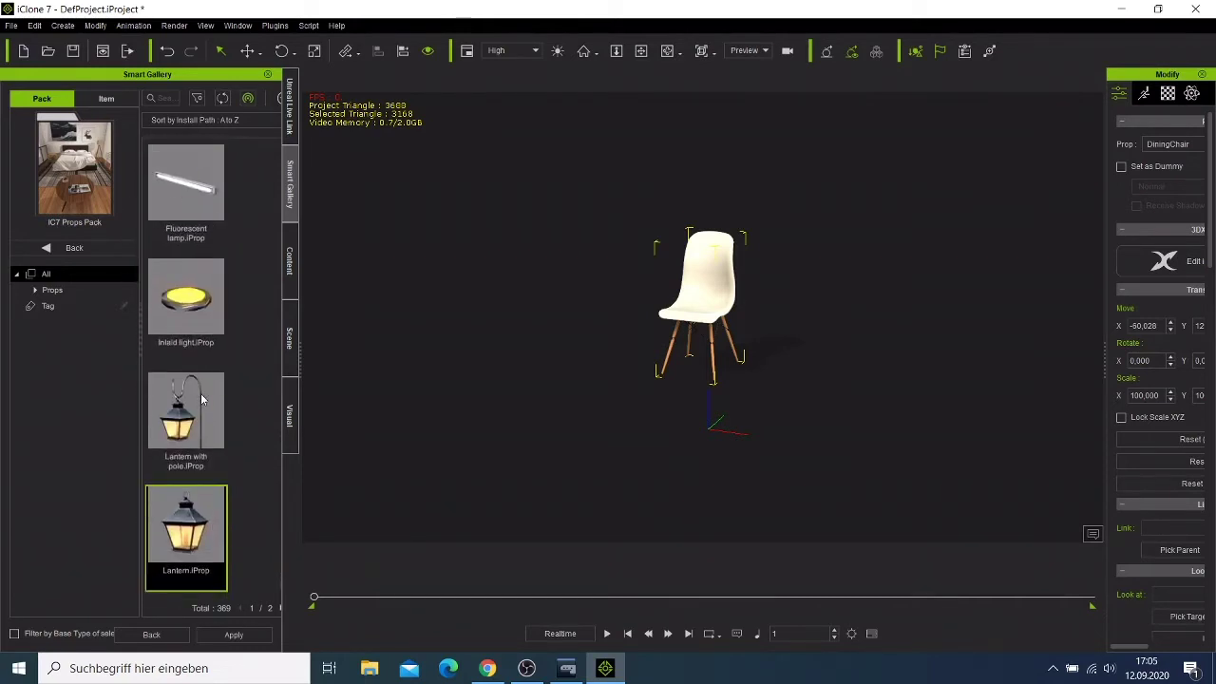
scroll(201, 397, "down", 3)
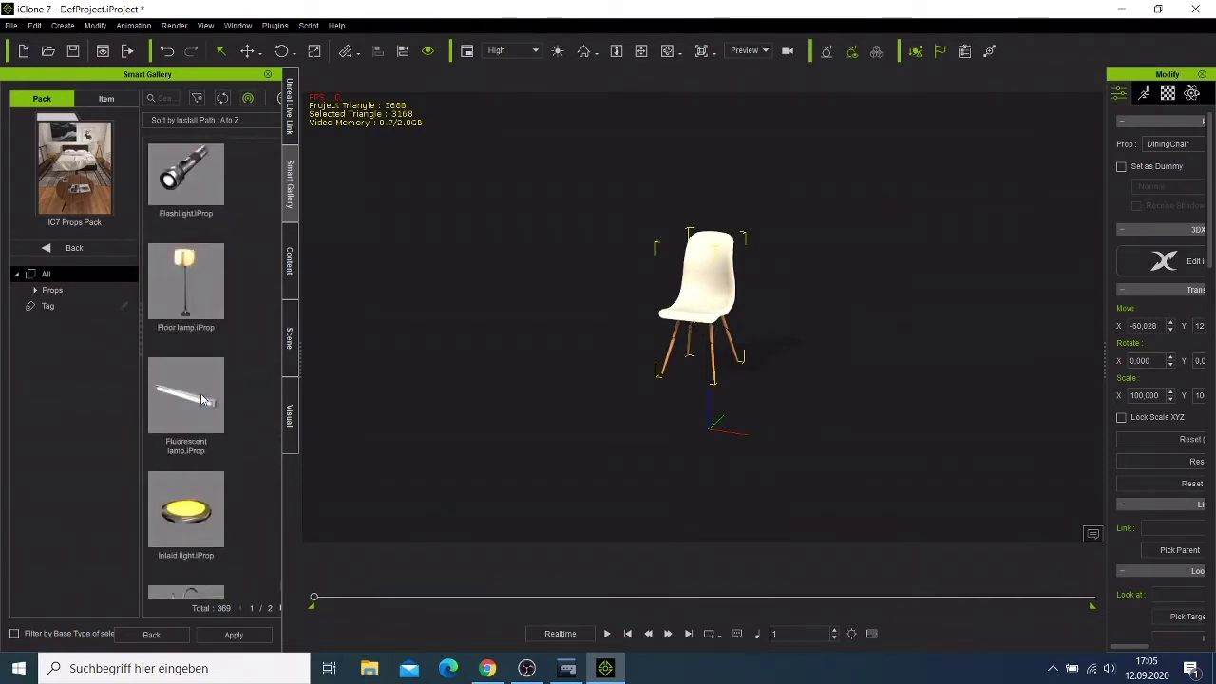
scroll(200, 397, "down", 3)
scroll(200, 397, "down", 3)
scroll(200, 397, "down", 3)
scroll(200, 397, "down", 3)
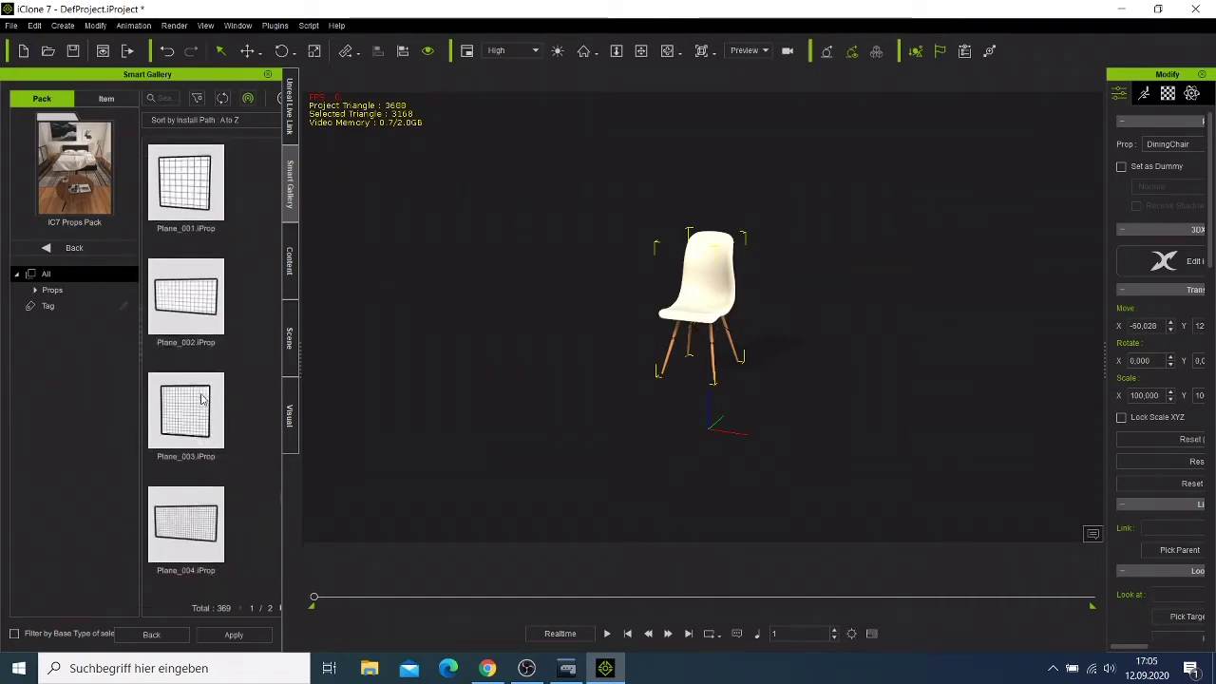
scroll(200, 397, "down", 3)
scroll(201, 397, "up", 3)
scroll(201, 397, "up", 3)
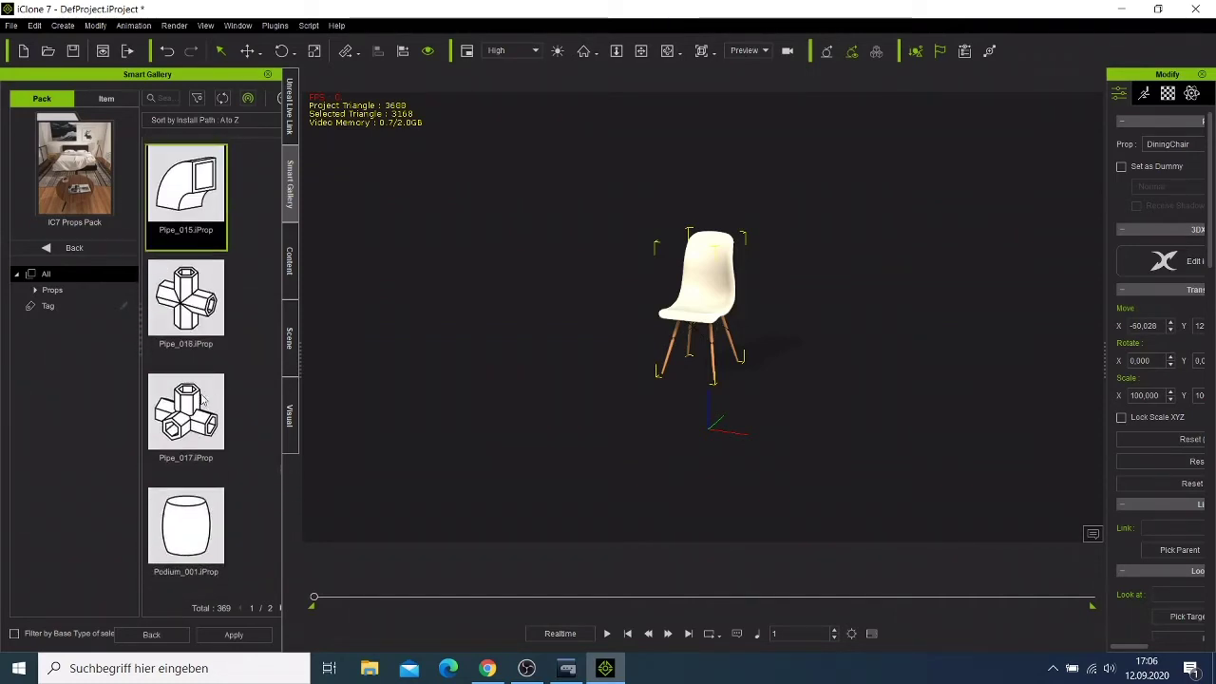
scroll(201, 397, "up", 3)
scroll(200, 397, "up", 3)
scroll(201, 397, "up", 3)
scroll(201, 397, "up", 3)
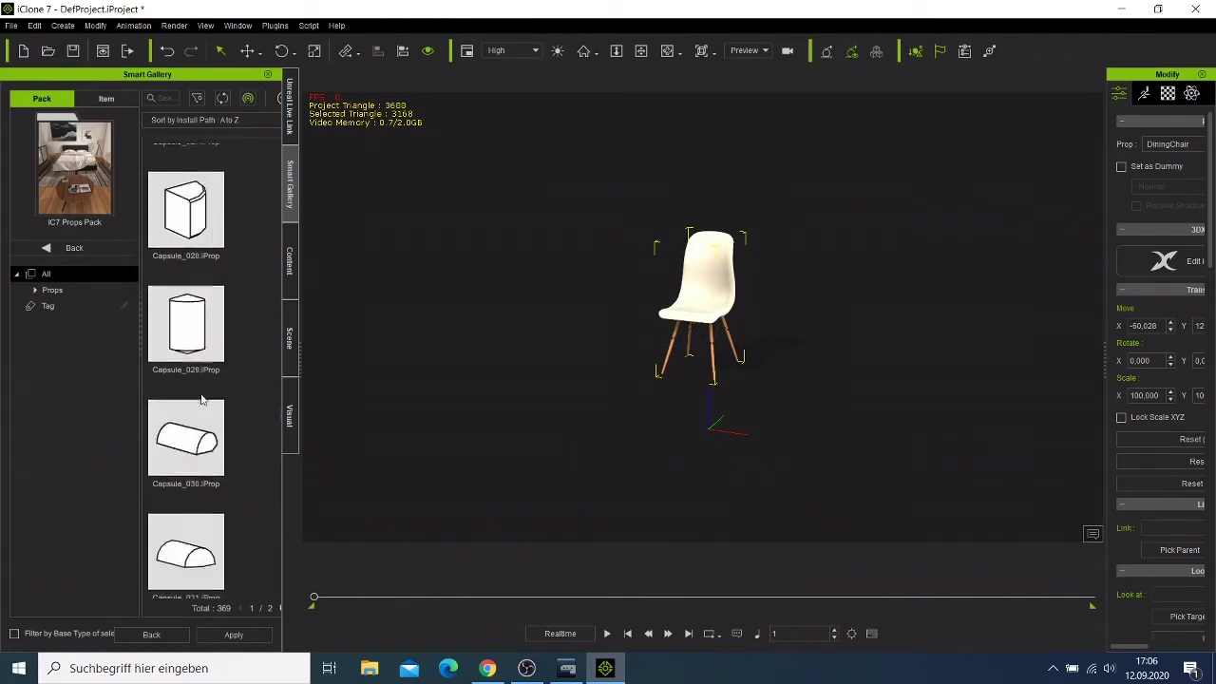
scroll(200, 397, "up", 3)
scroll(200, 397, "up", 3)
scroll(201, 397, "up", 3)
scroll(201, 397, "up", 3)
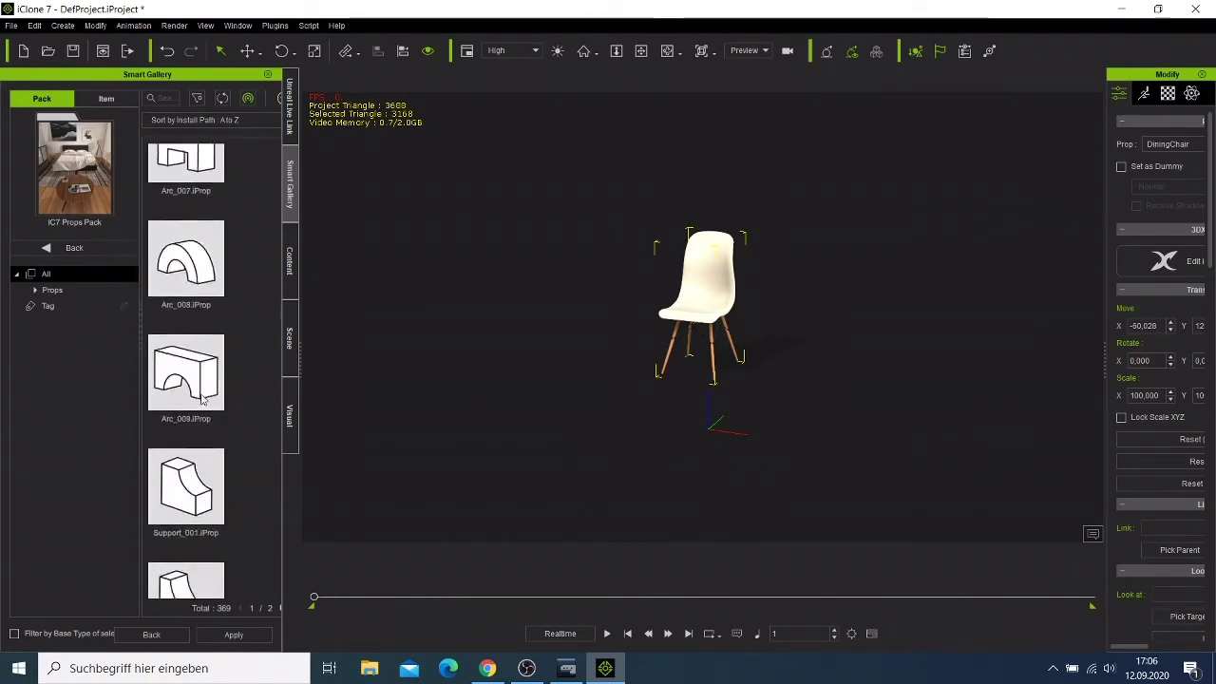
scroll(201, 397, "up", 3)
scroll(200, 397, "up", 3)
scroll(200, 399, "up", 5)
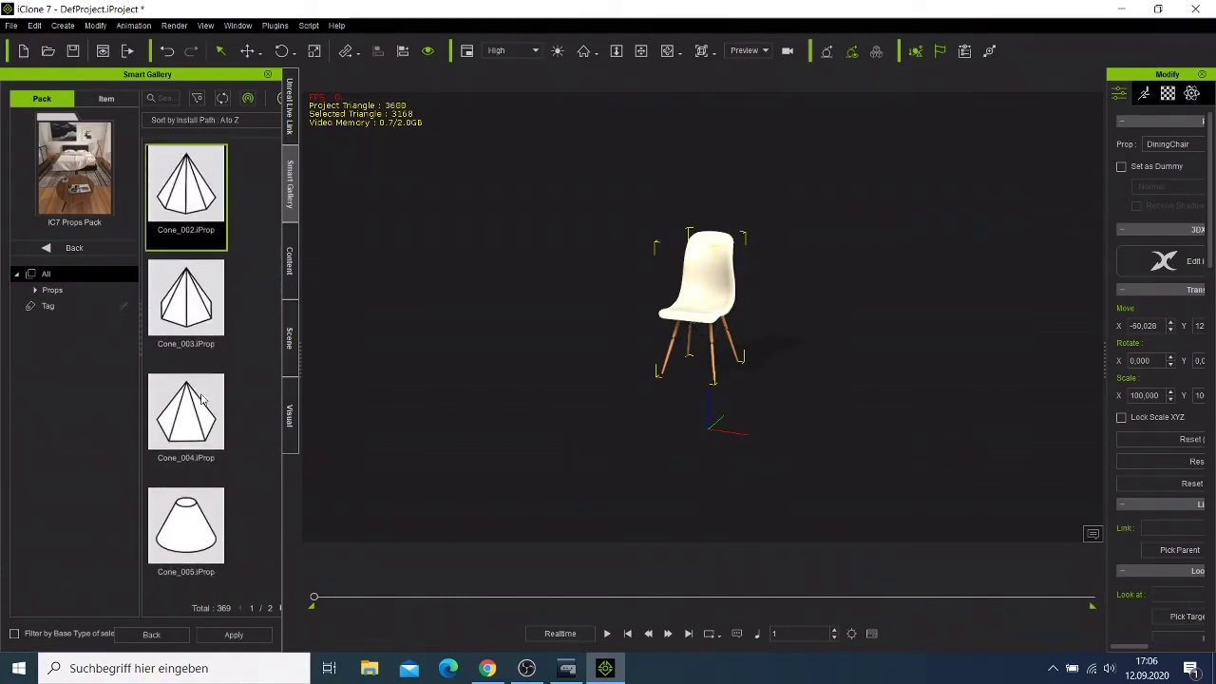
scroll(200, 399, "up", 3)
scroll(201, 399, "up", 3)
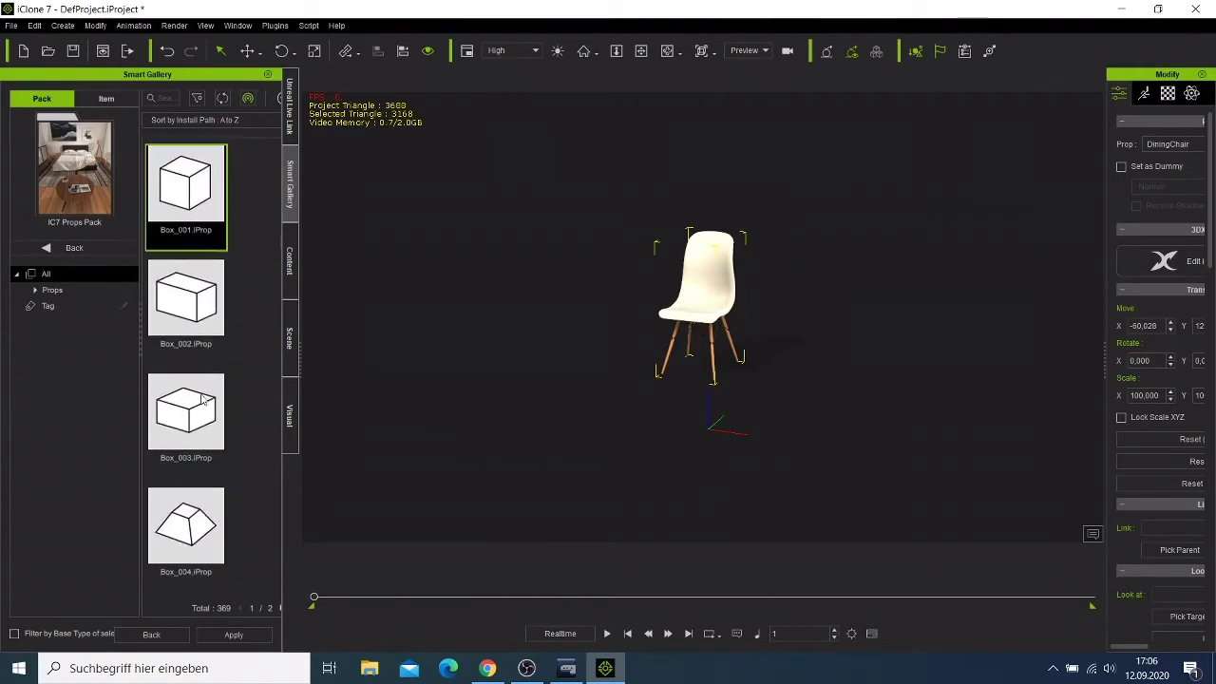
scroll(200, 399, "down", 2)
scroll(201, 399, "down", 2)
scroll(200, 399, "down", 5)
scroll(201, 399, "up", 1)
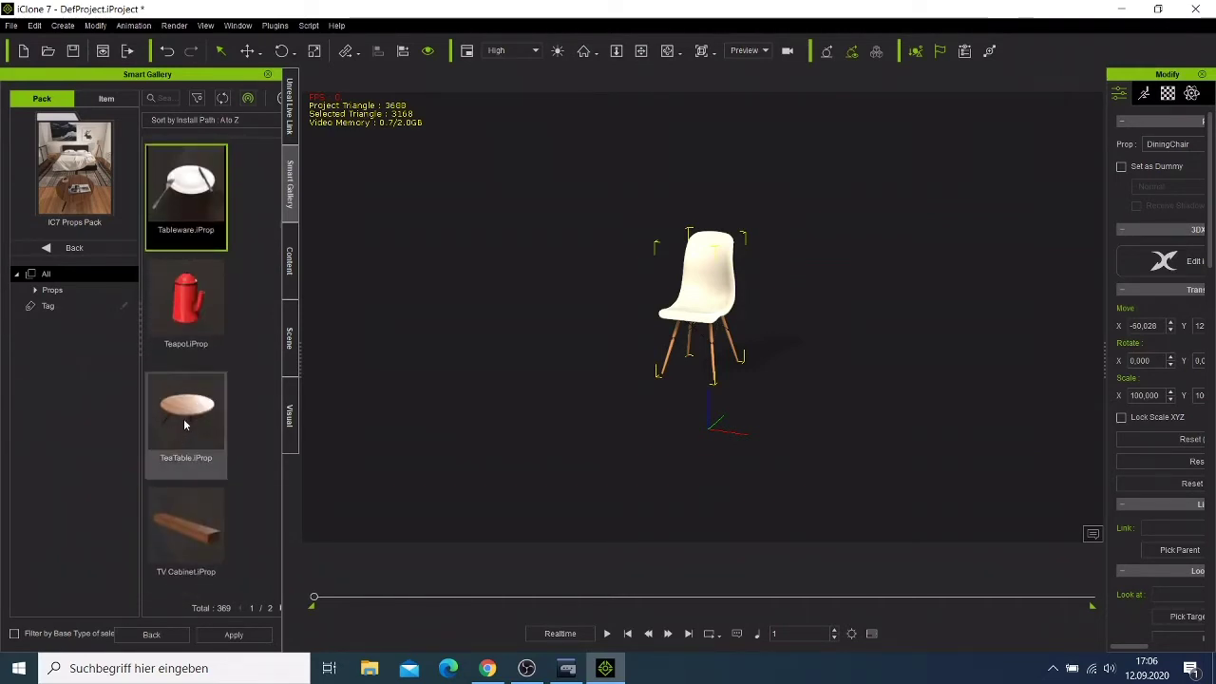
left_click_drag(184, 425, 524, 411)
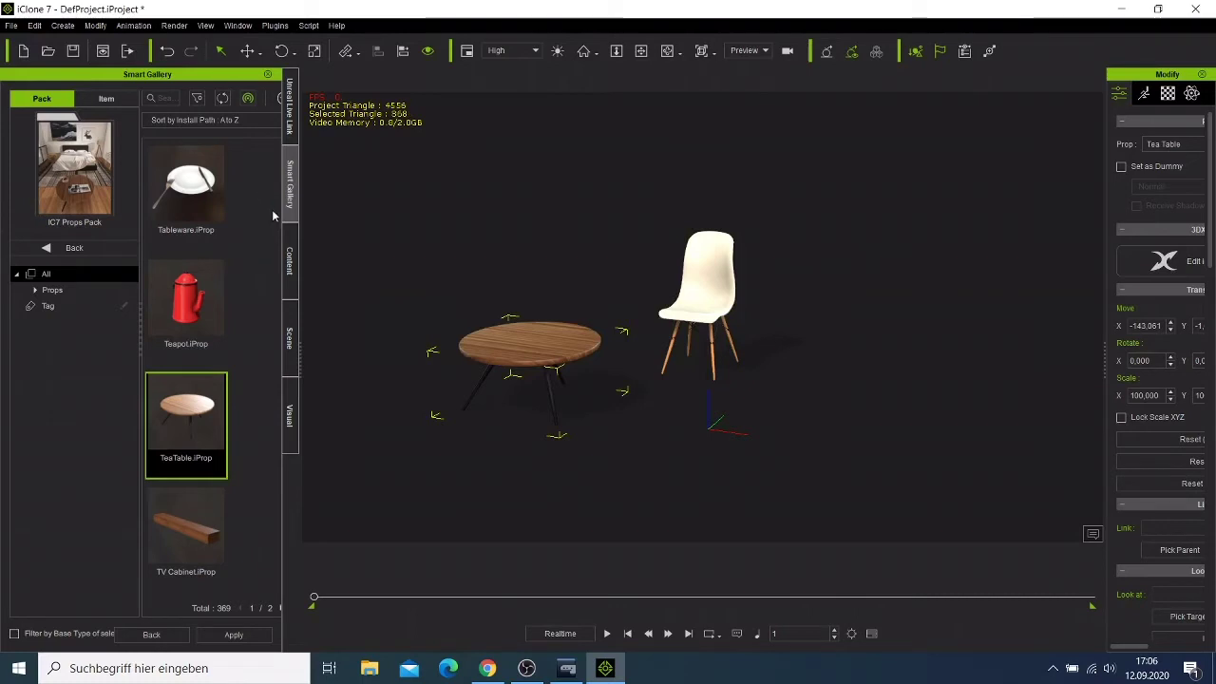
Show the Avatar template library in the Content panel and scroll through its thumbnails
left_click(288, 256)
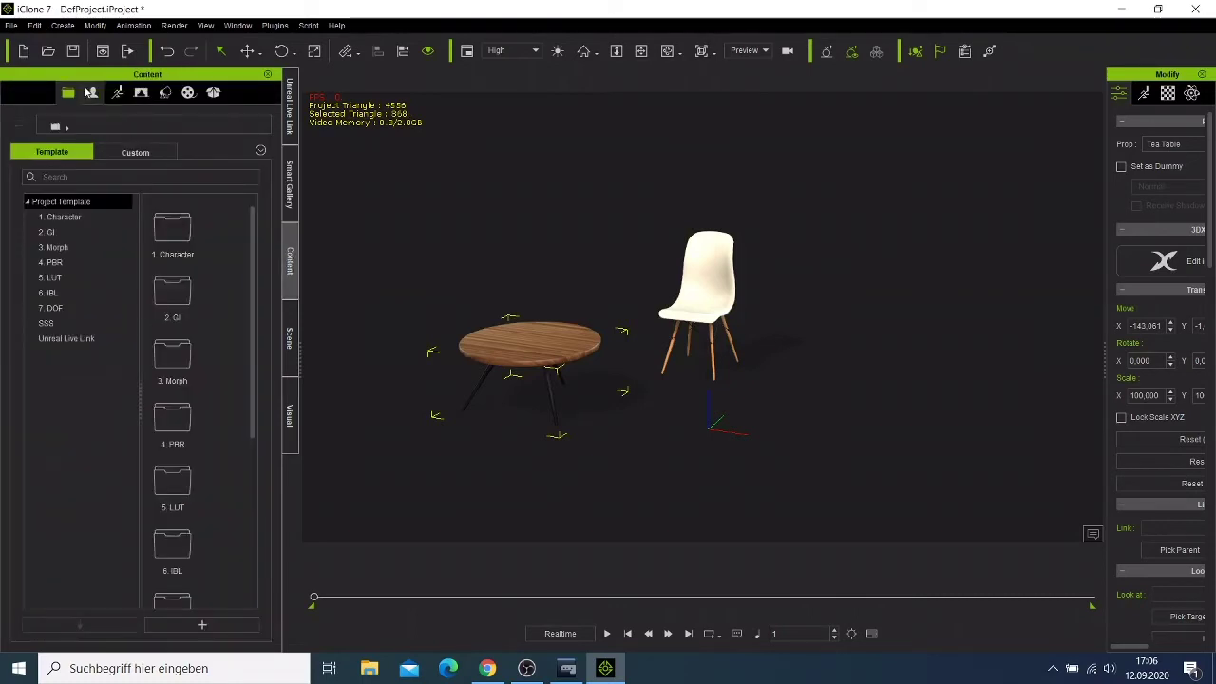
left_click(92, 92)
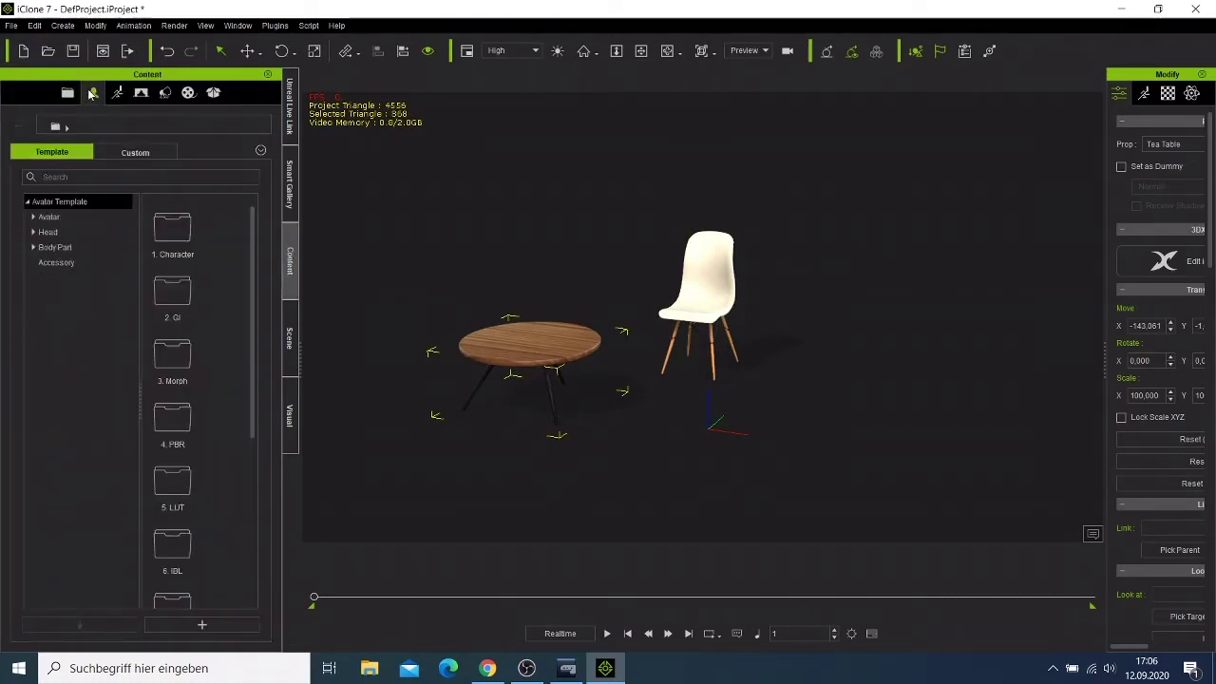
left_click(49, 218)
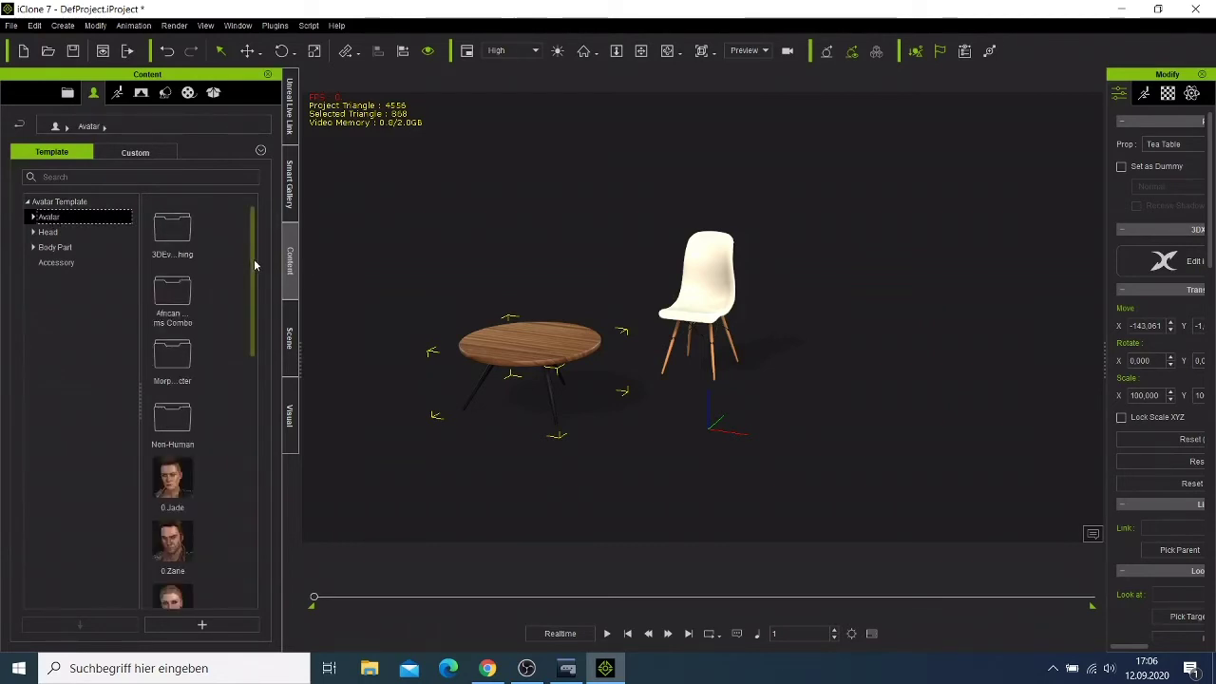
left_click_drag(255, 265, 254, 347)
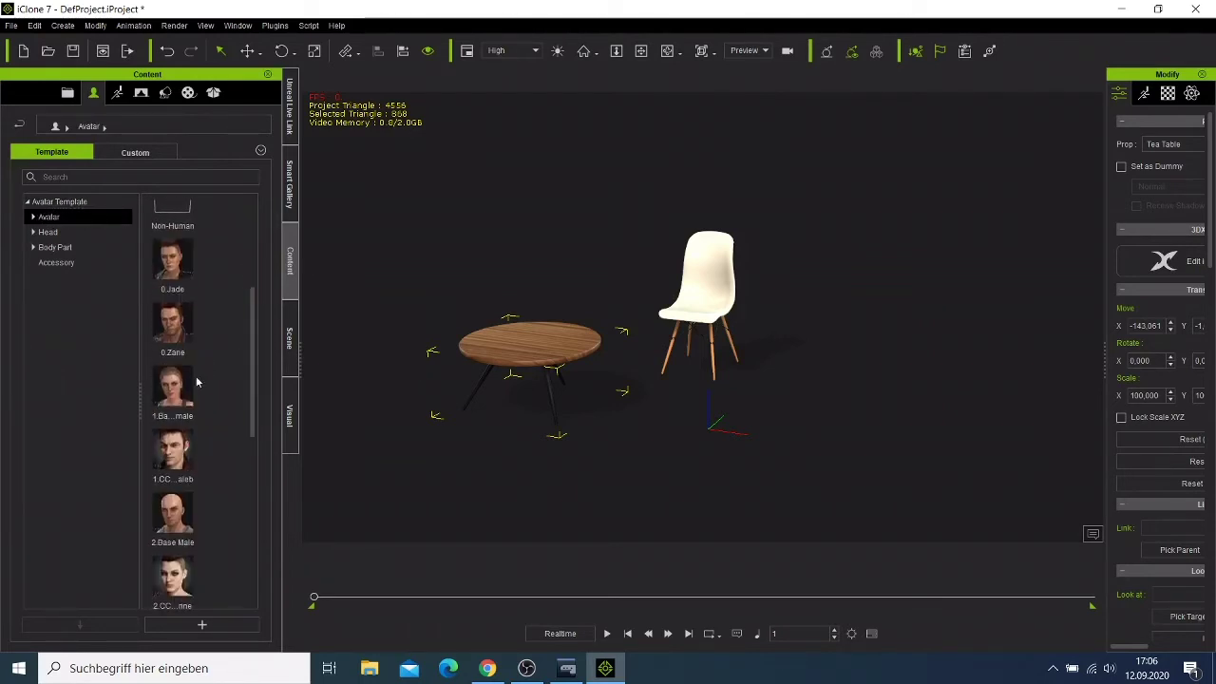
Toggle the tea table's selection off and on, then select the dining chair
left_click(557, 274)
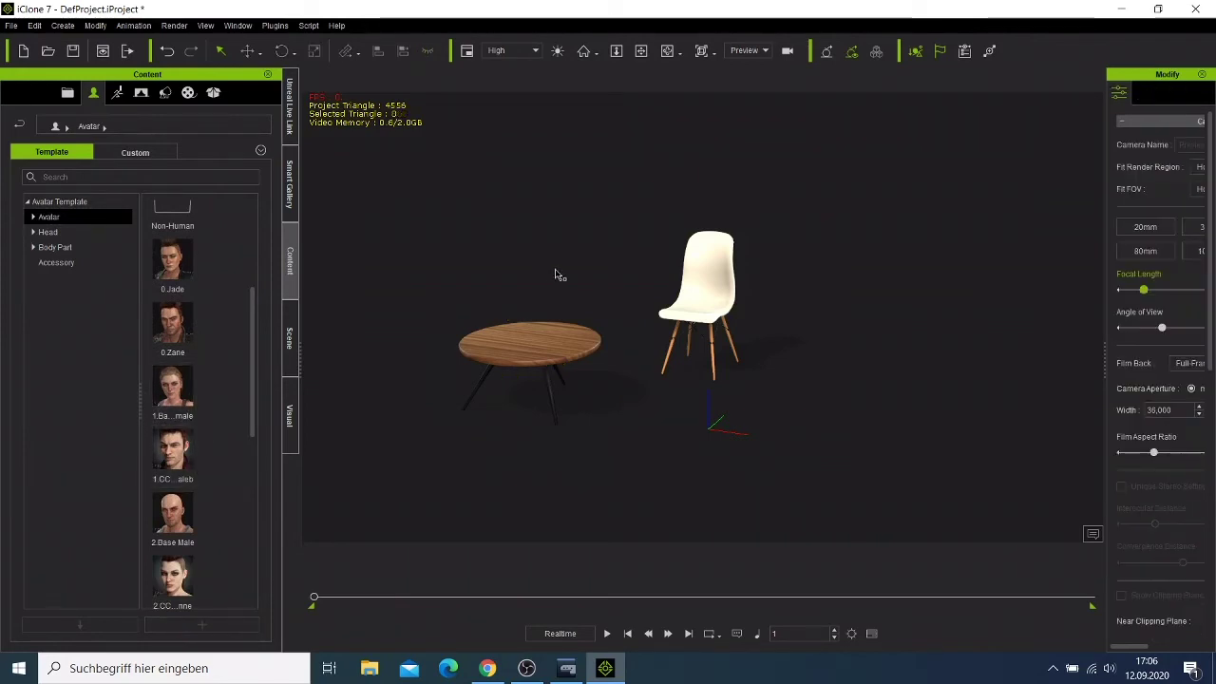
left_click(542, 354)
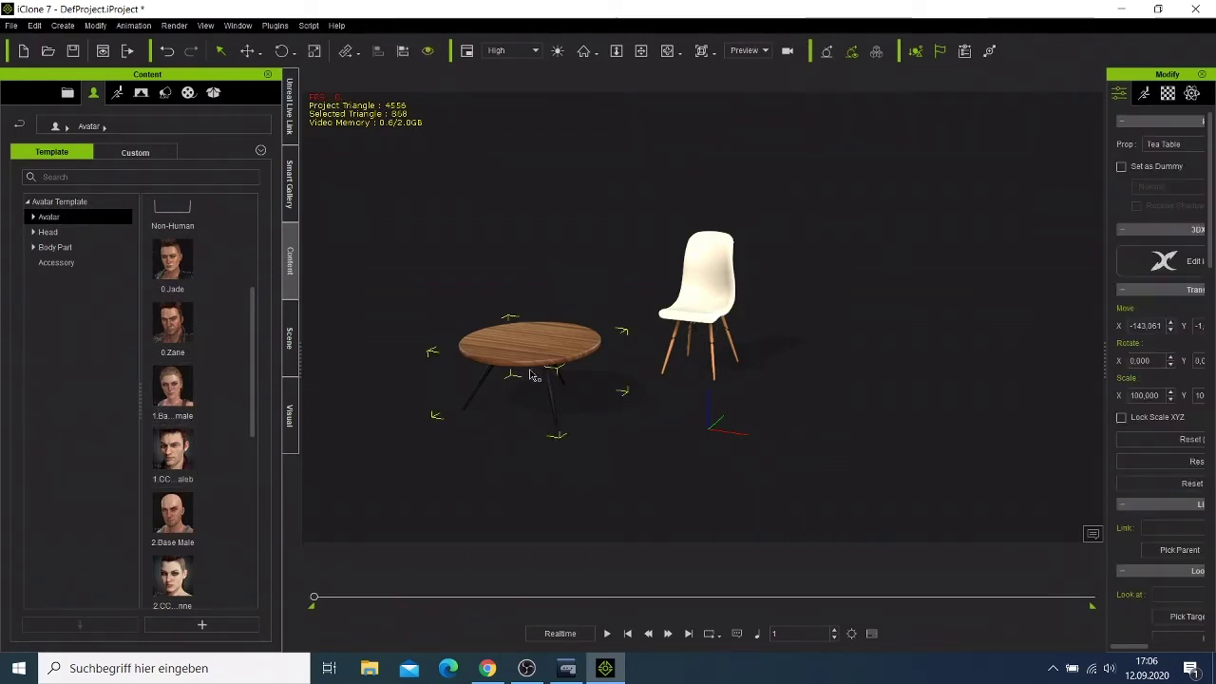
left_click(470, 382)
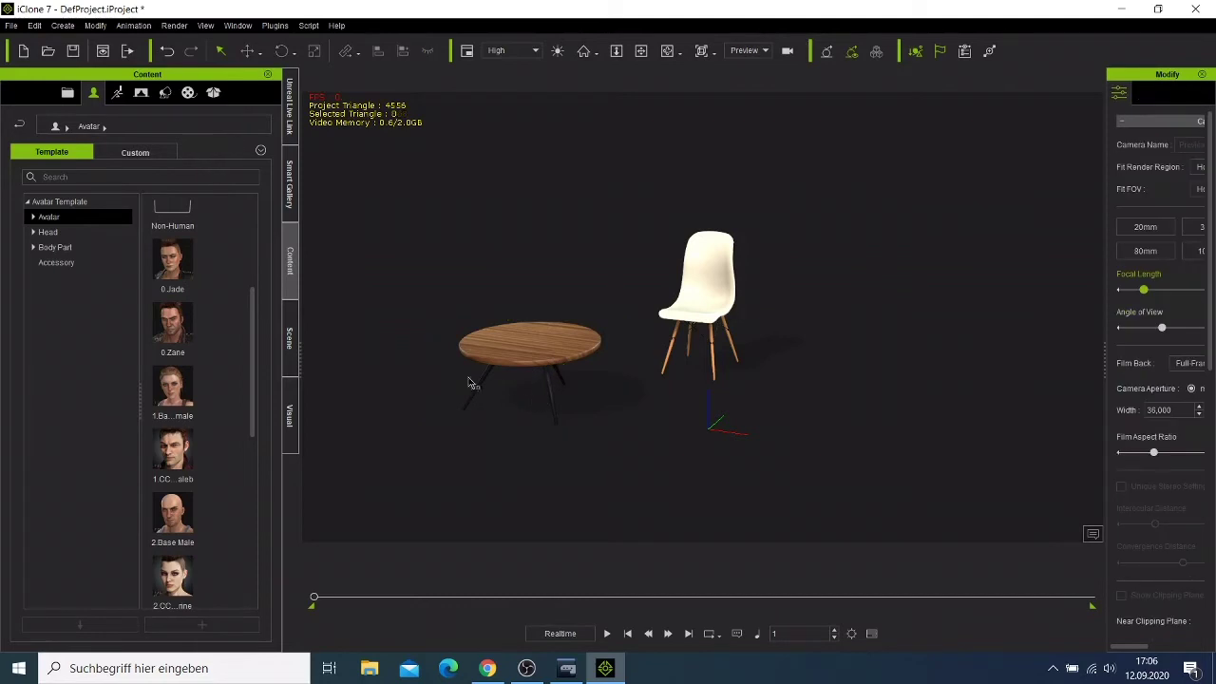
left_click(727, 309)
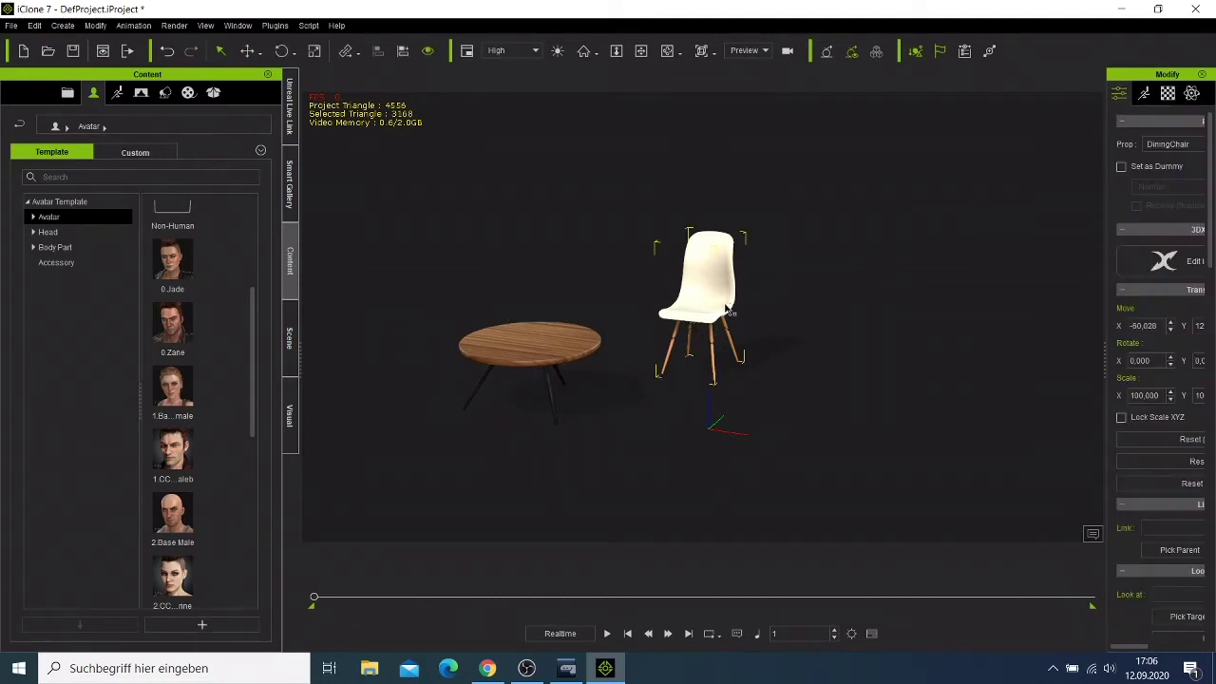
Move the dining chair right along X to -11.001, away from the tea table
right_click(717, 319)
mouse_move(762, 327)
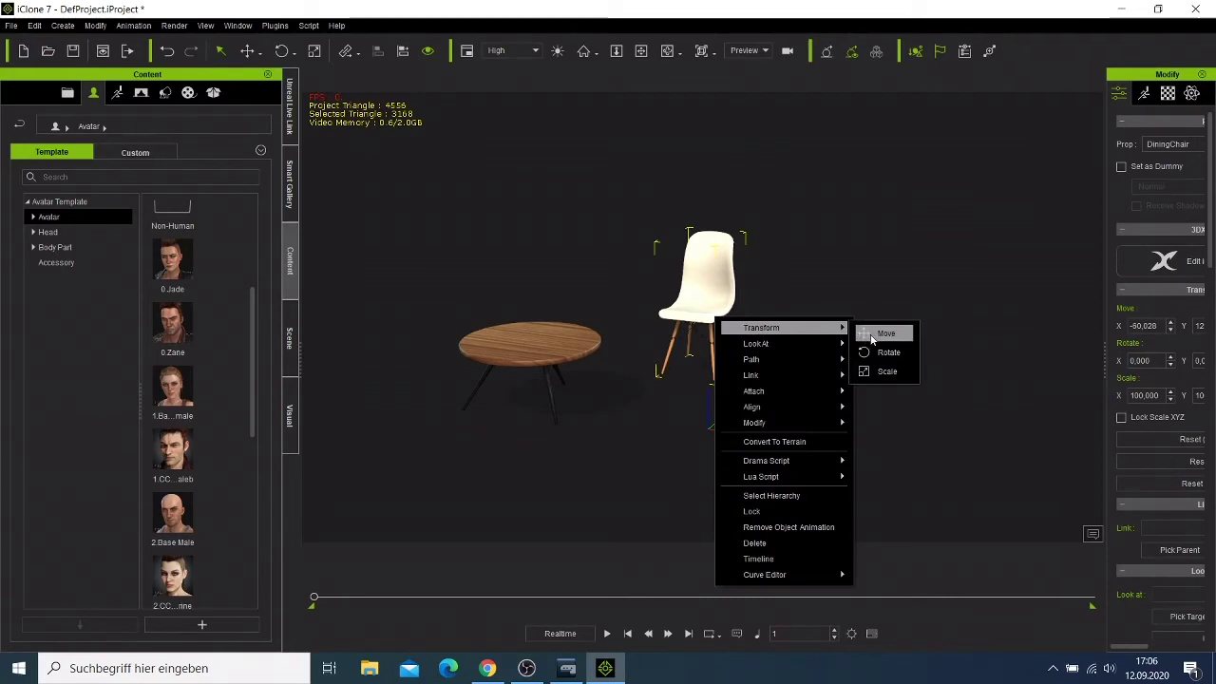
left_click(872, 339)
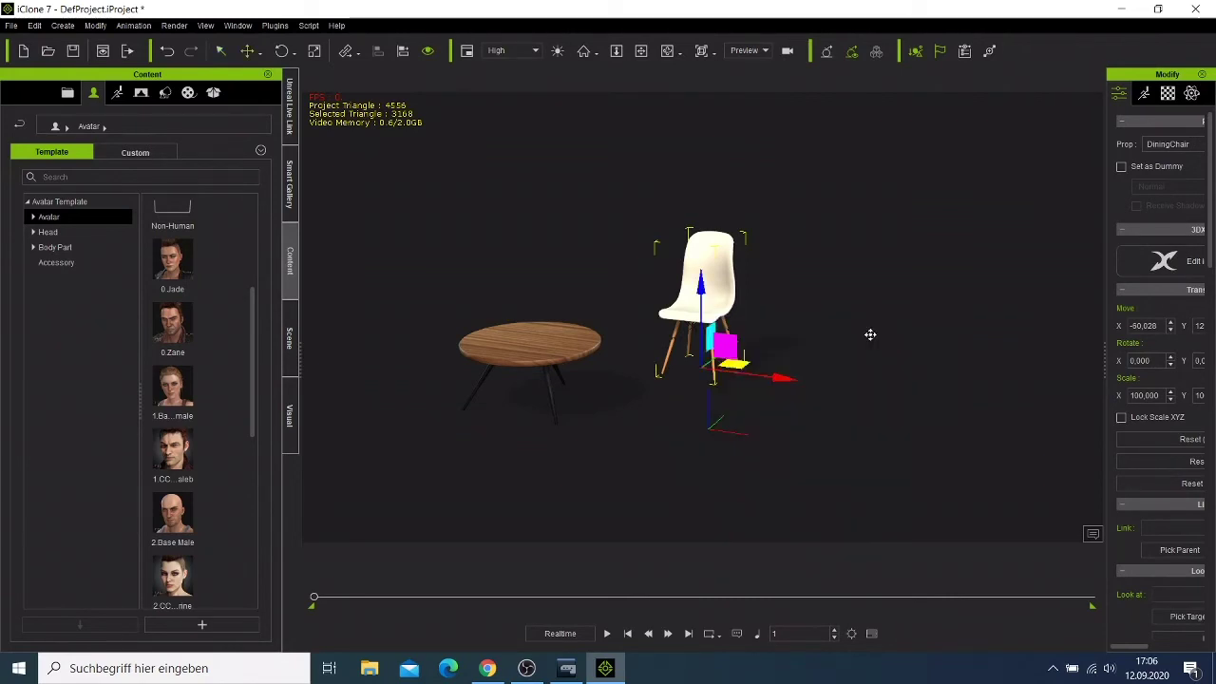
left_click_drag(728, 350, 796, 372)
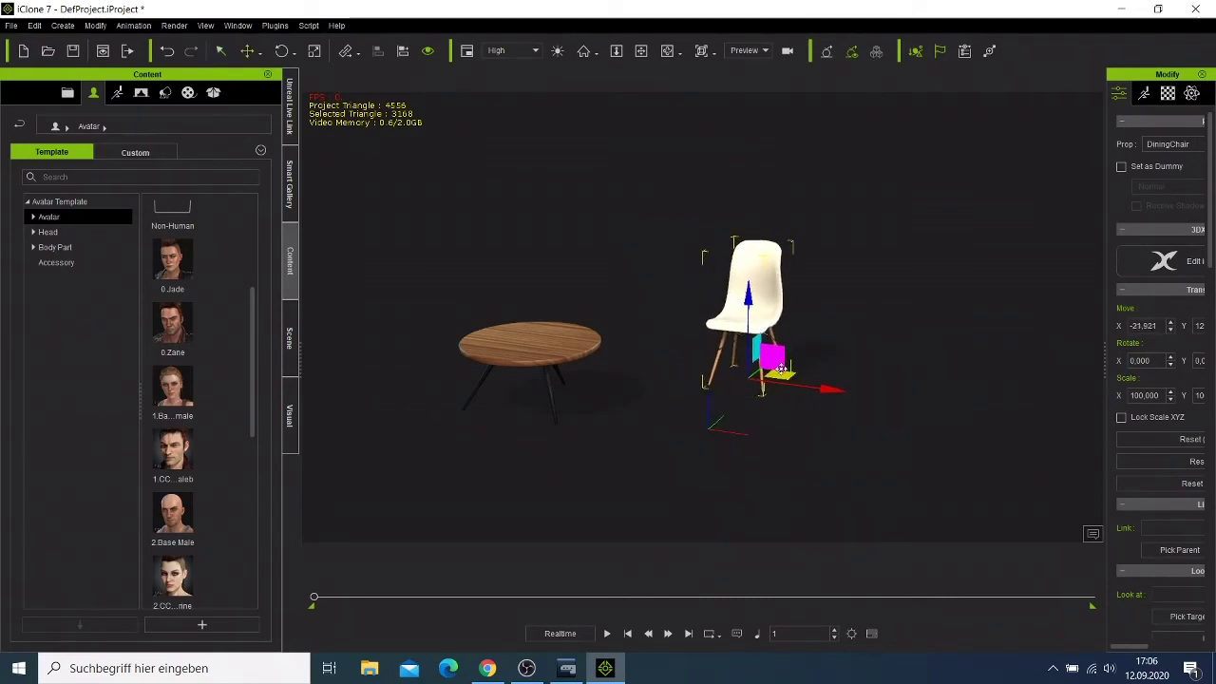
left_click(323, 465)
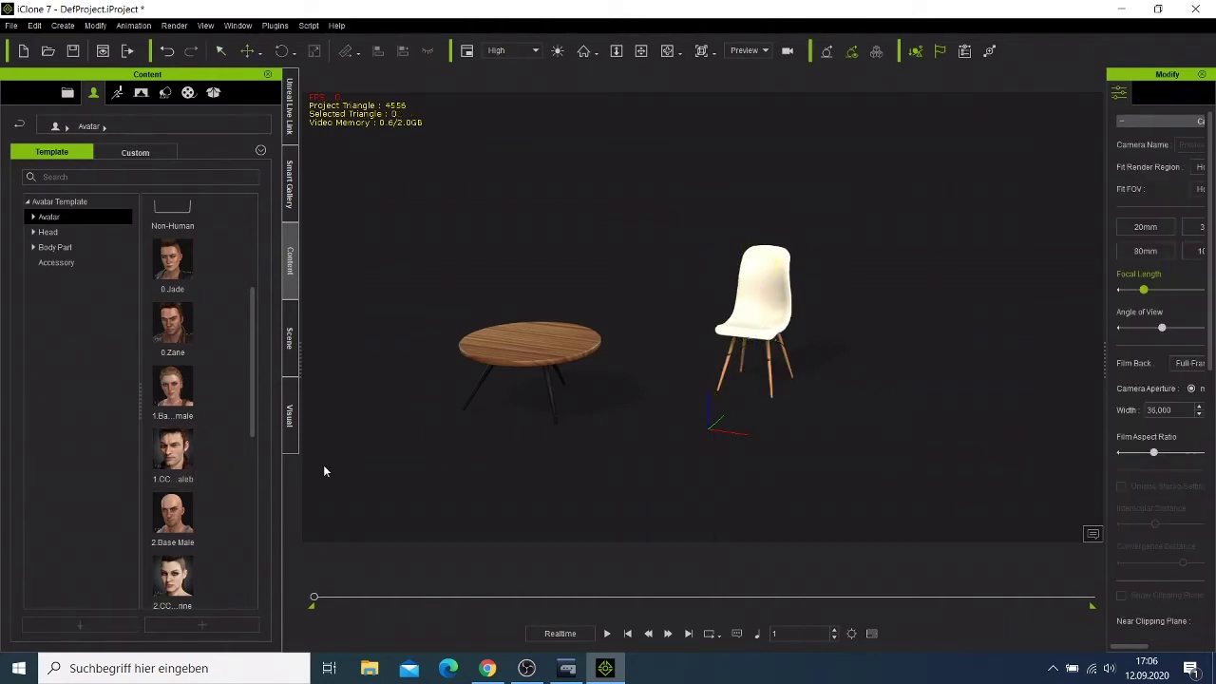
Load the 1.CC3+ Caleb avatar into the scene in a T-pose
double_click(164, 470)
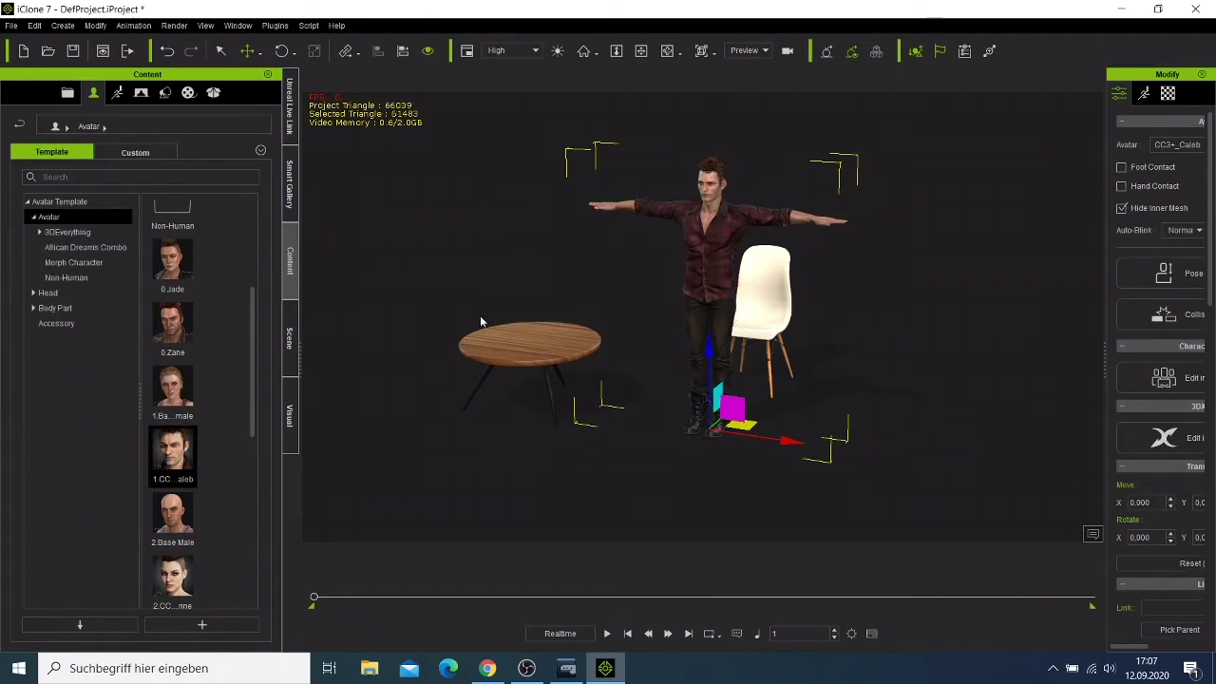
Browse the MotionPlus animation templates, then open Motion > 02_G6 Motion_Mason > Perform
left_click(118, 95)
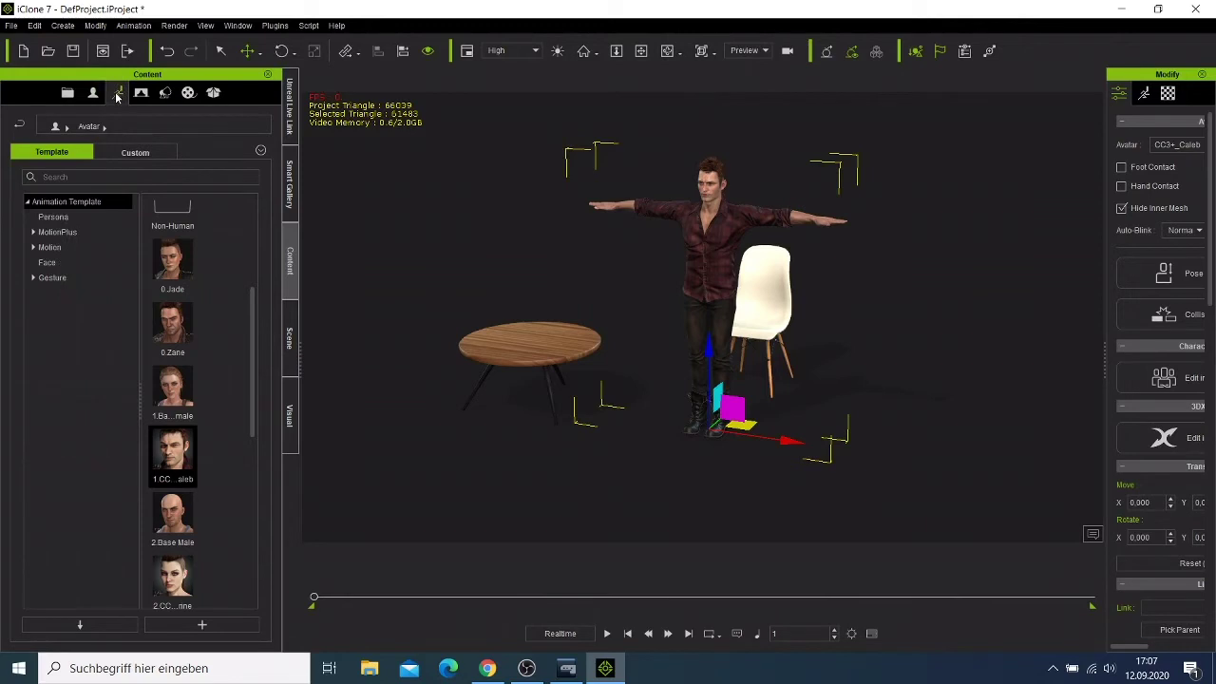
left_click(54, 233)
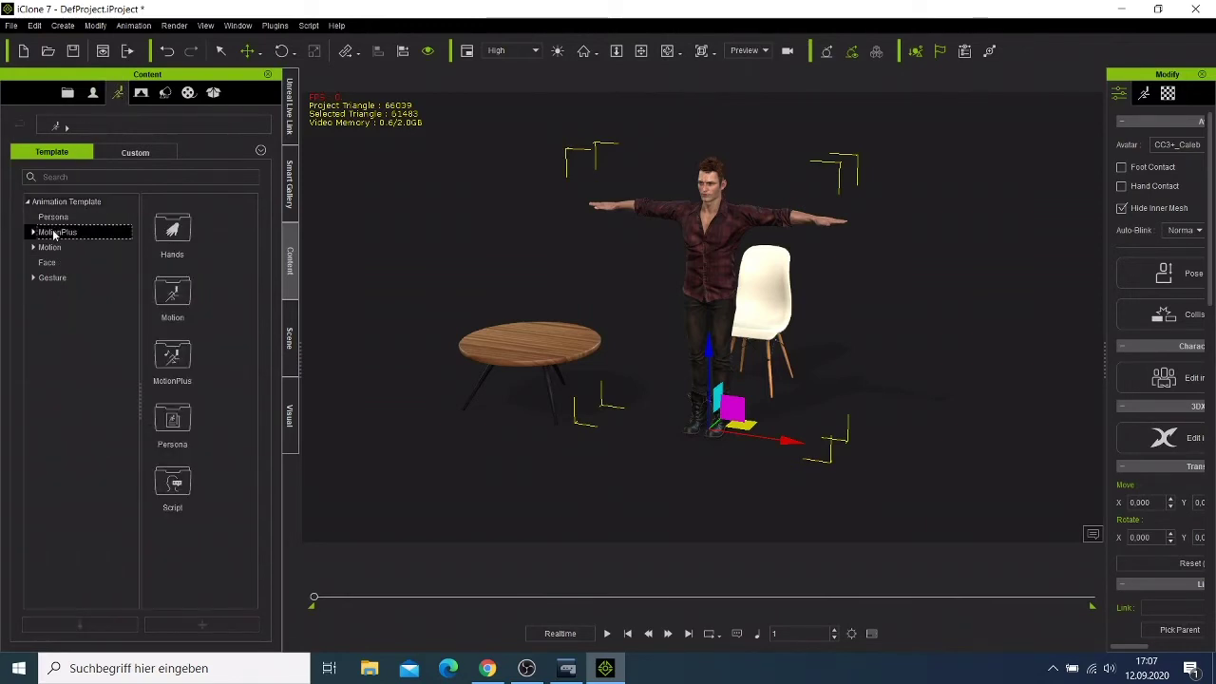
double_click(158, 283)
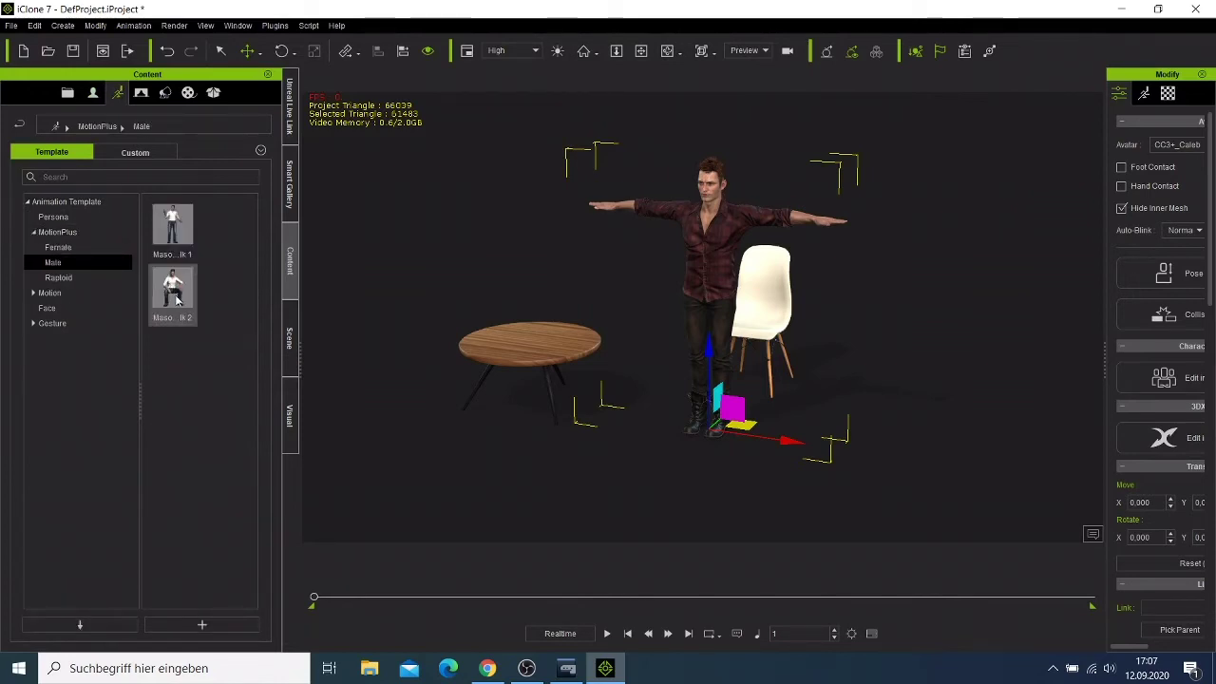
mouse_move(172, 293)
left_click_drag(176, 299, 45, 302)
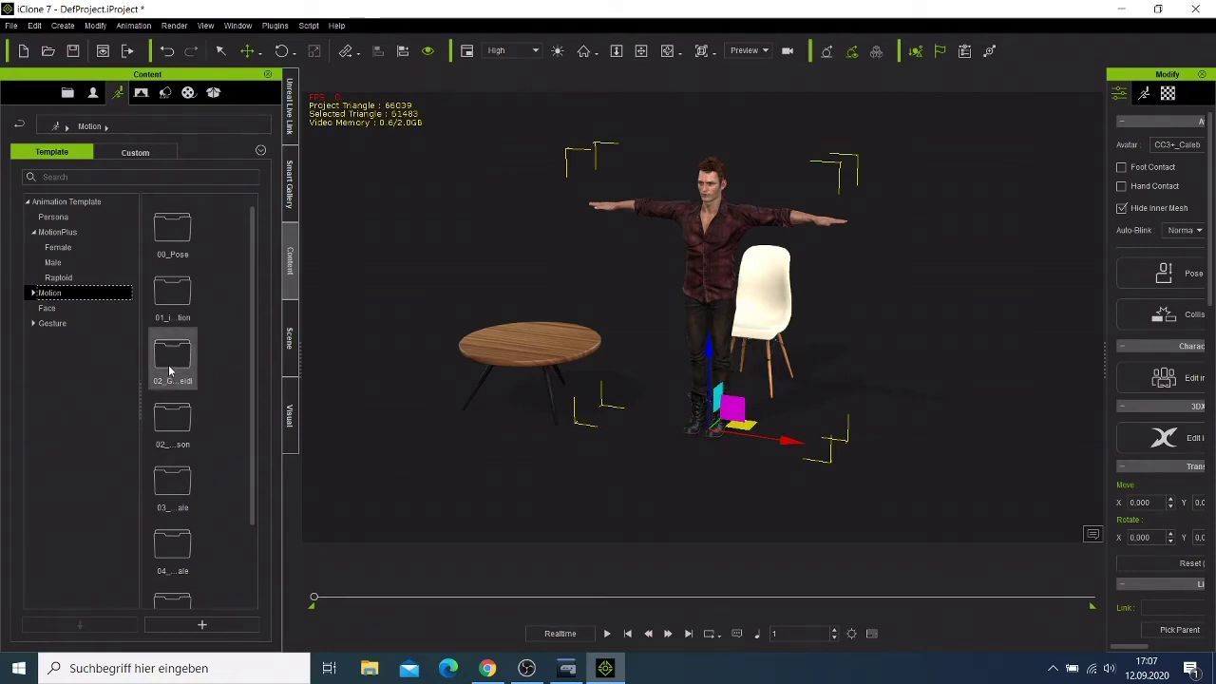
left_click(182, 548)
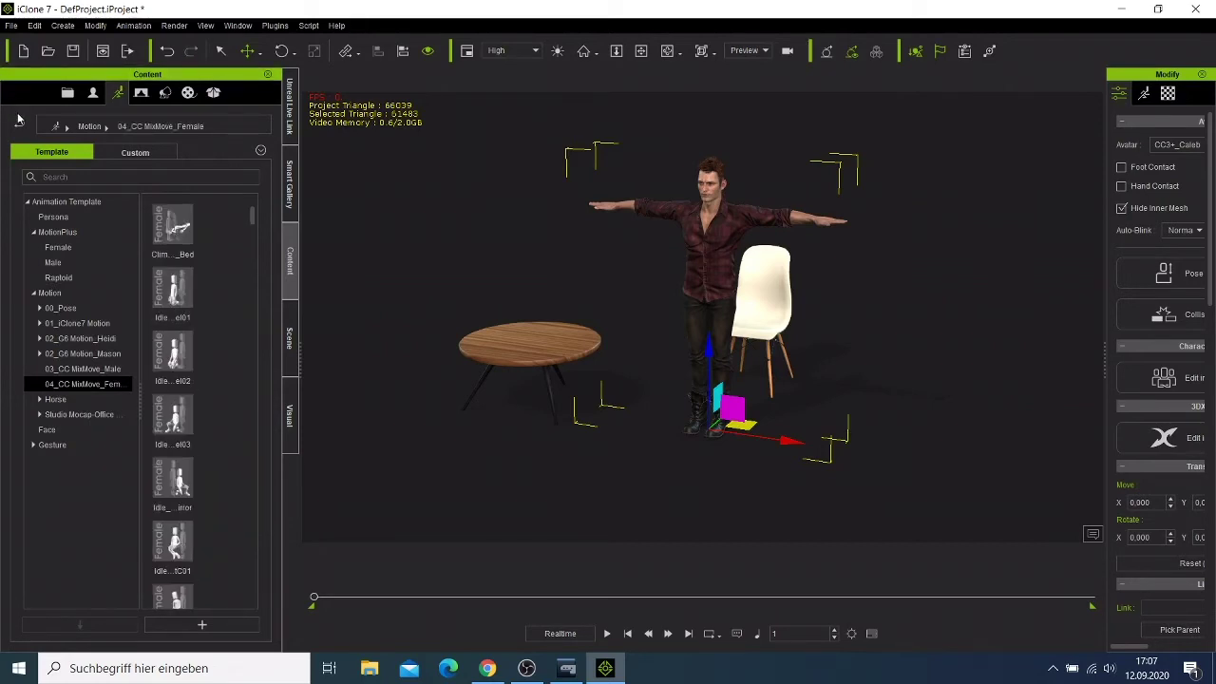
left_click(19, 129)
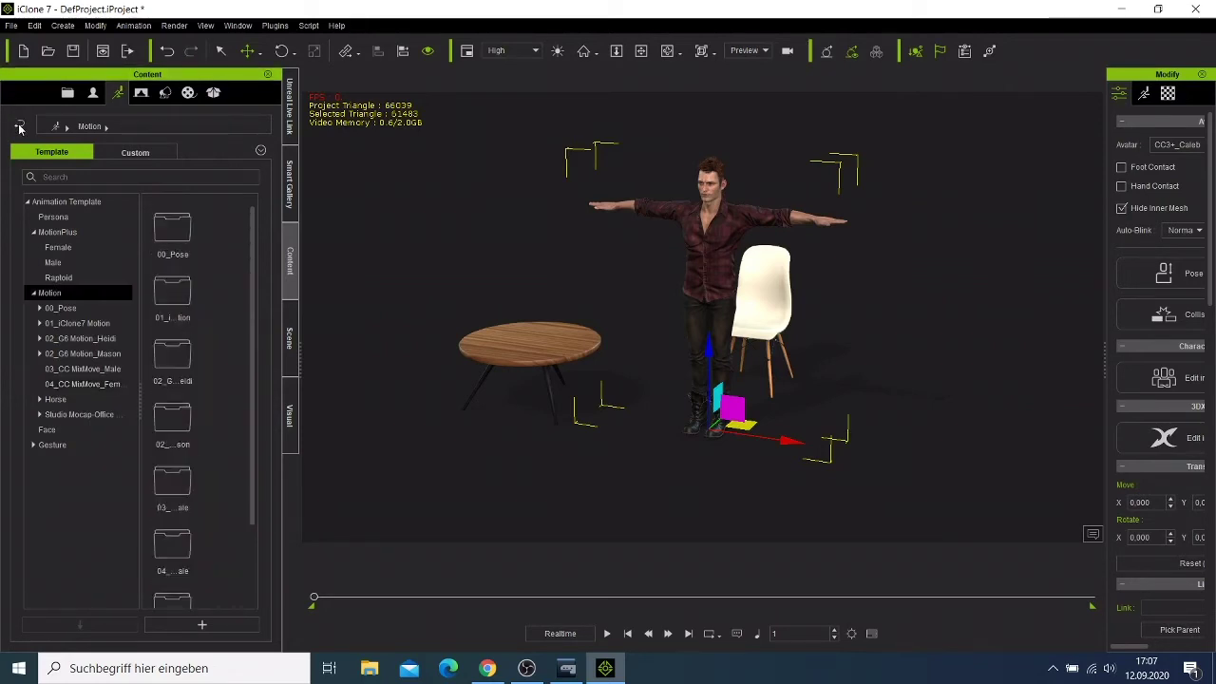
left_click(174, 424)
double_click(173, 423)
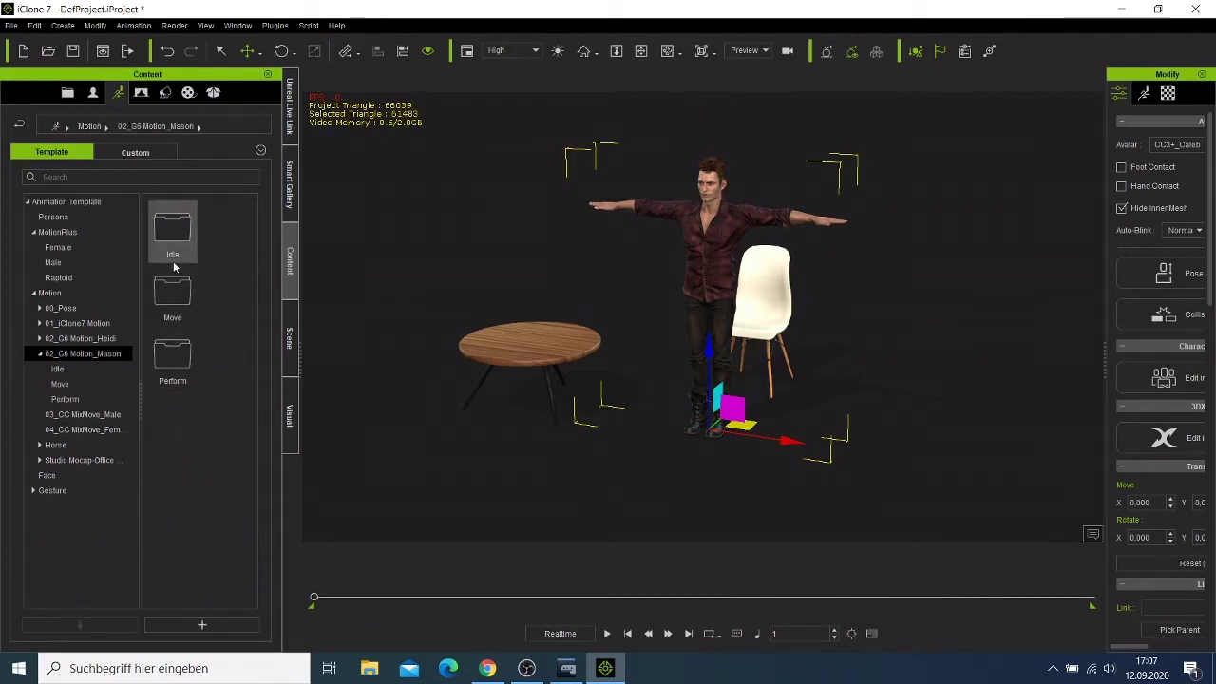
double_click(175, 353)
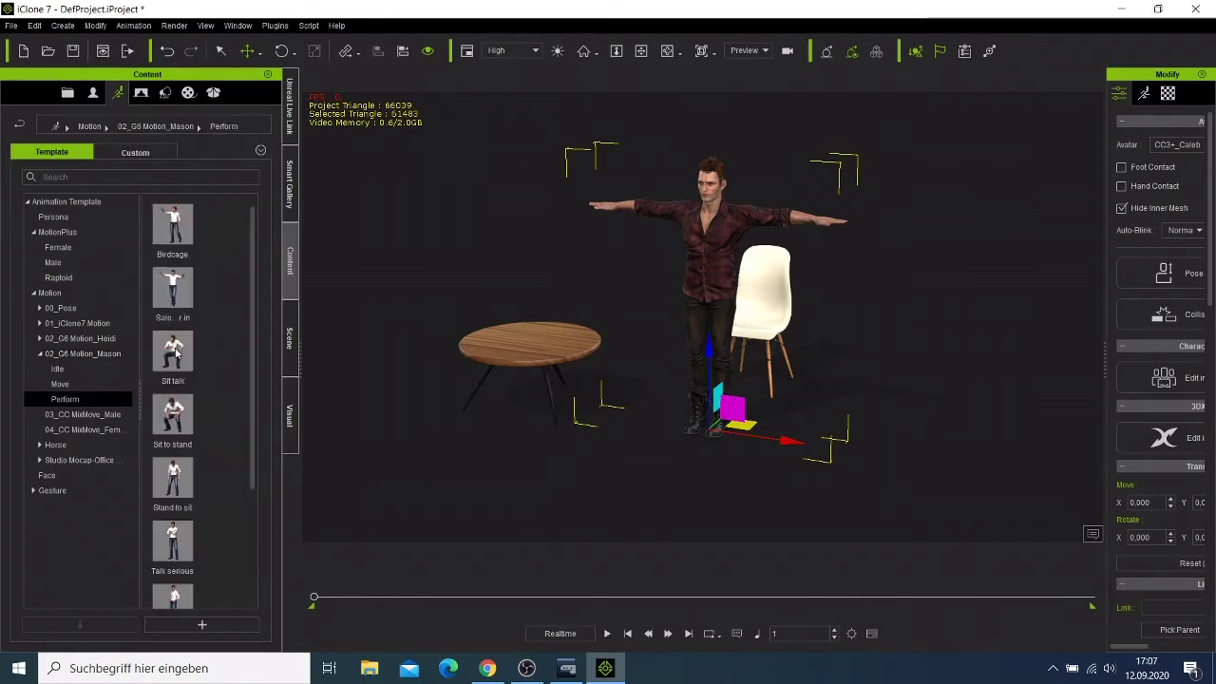
Apply the Sit to stand motion and remove its object animation so the avatar stays seated
double_click(174, 415)
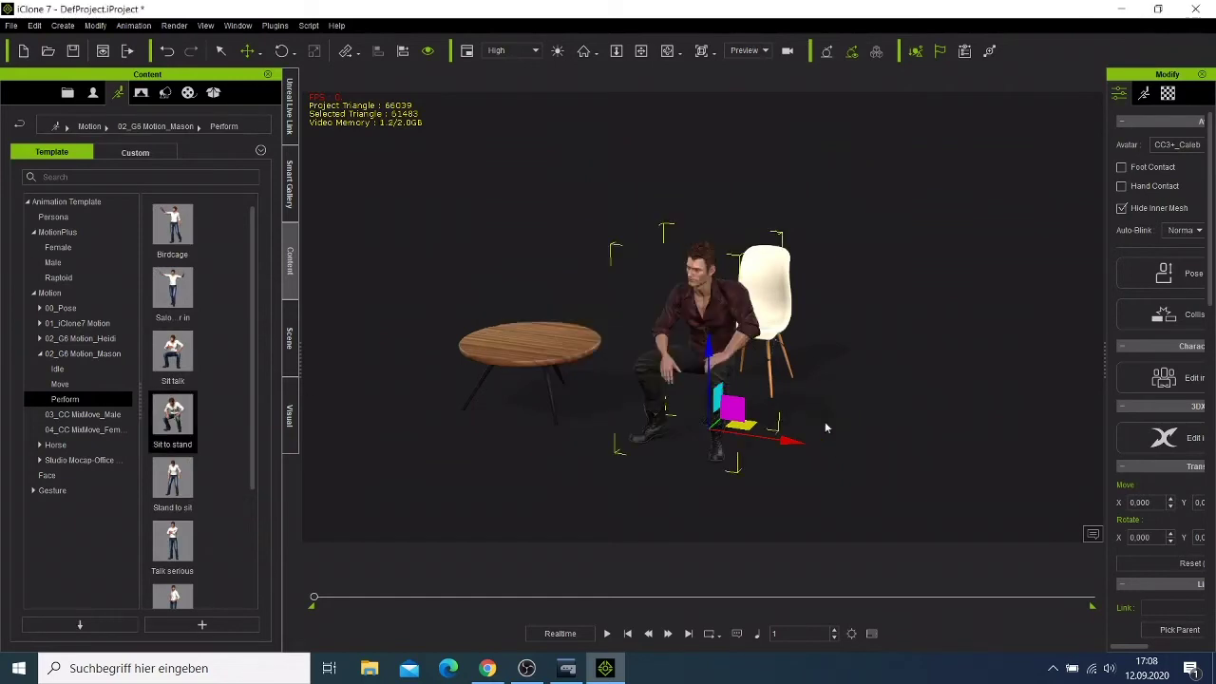
right_click(673, 356)
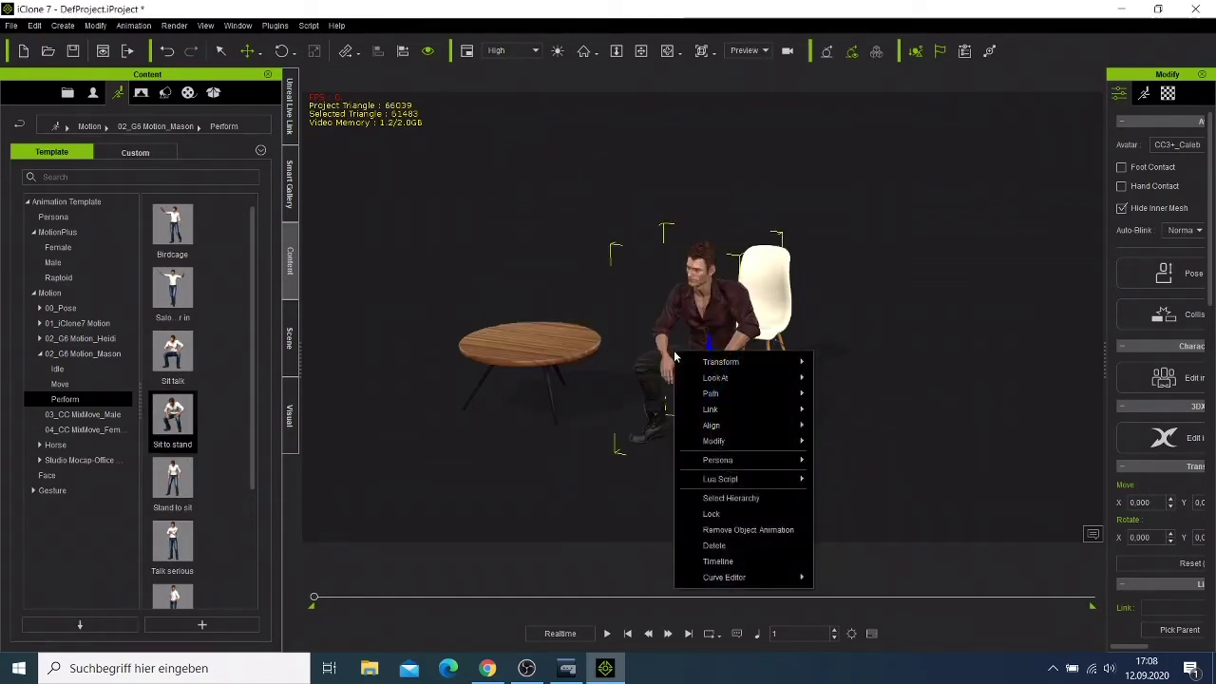
left_click(728, 534)
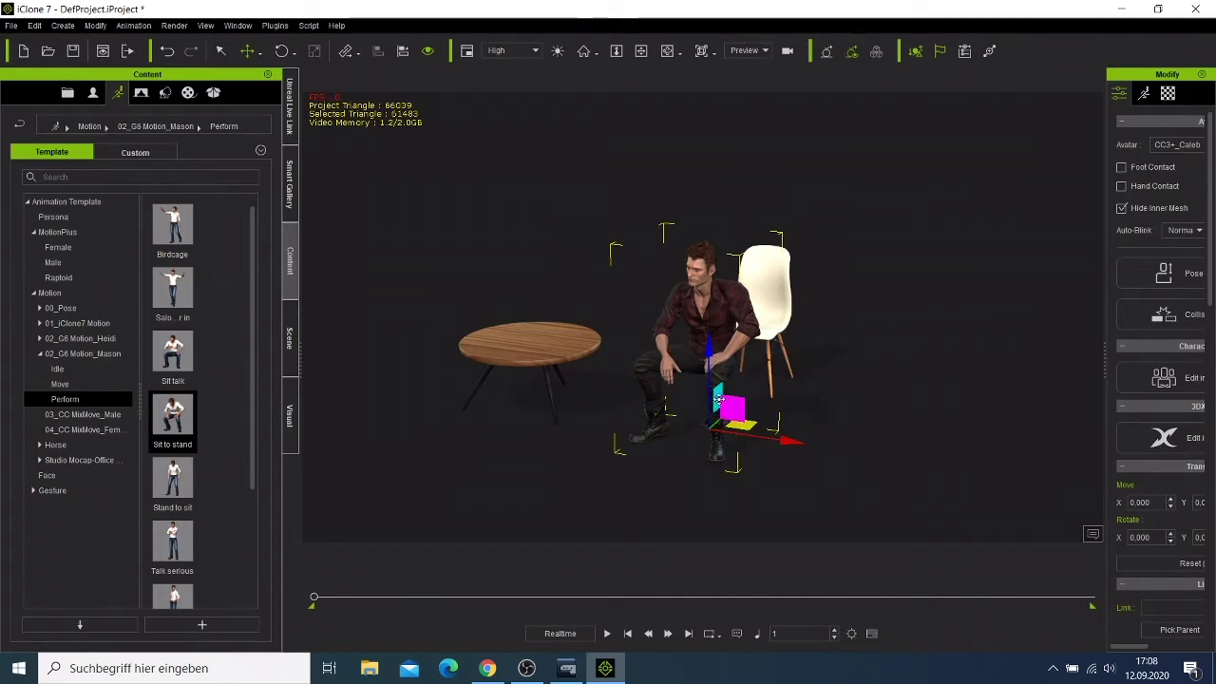
Move the seated avatar left to X -31.421 and orbit the view
left_click_drag(718, 399, 687, 389)
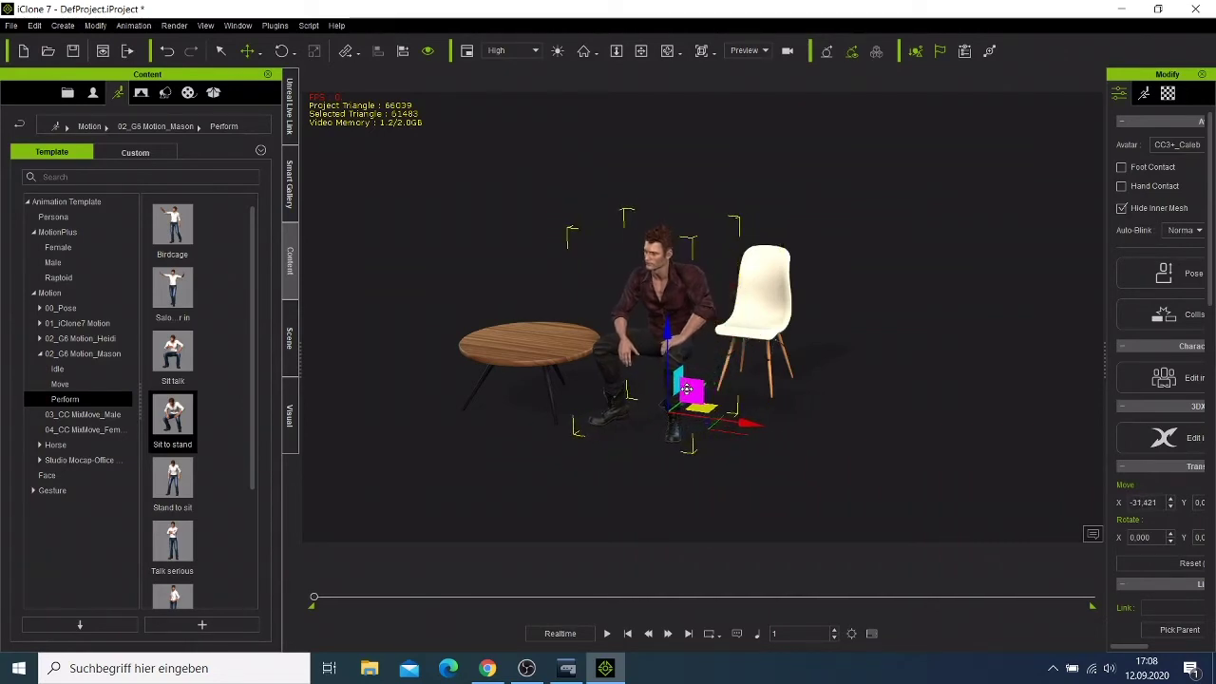
left_click(668, 56)
right_click_drag(691, 403, 453, 399)
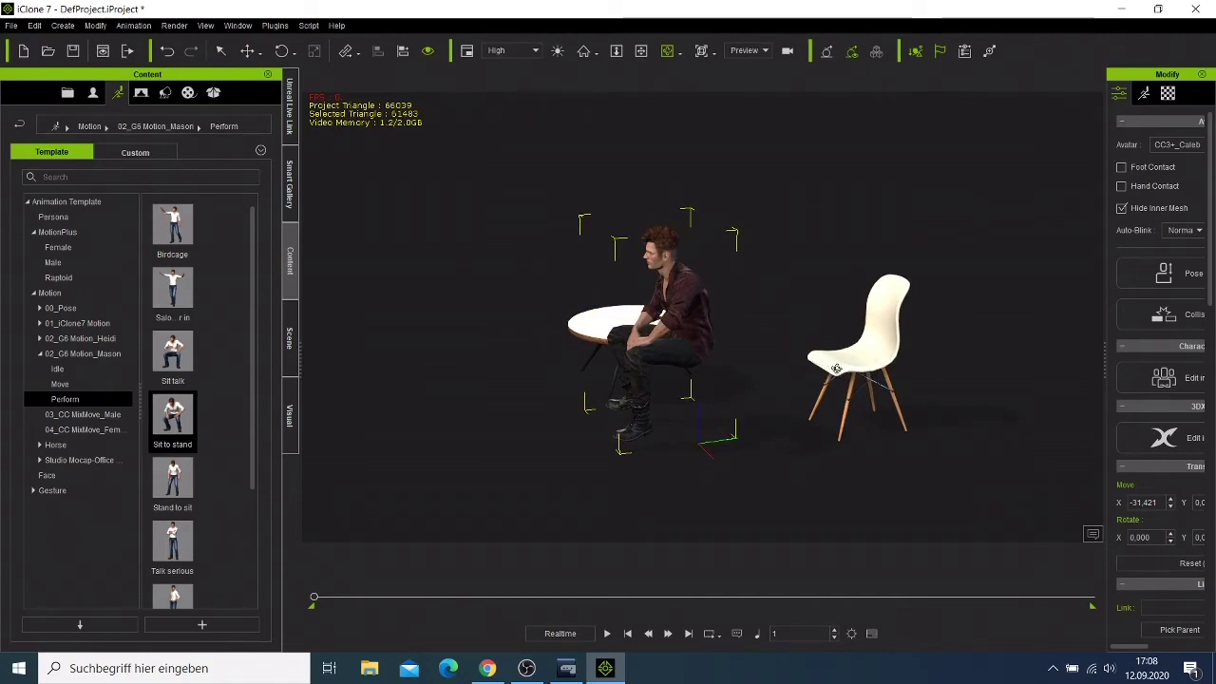
Slide the dining chair left beside the seated avatar
left_click(836, 369)
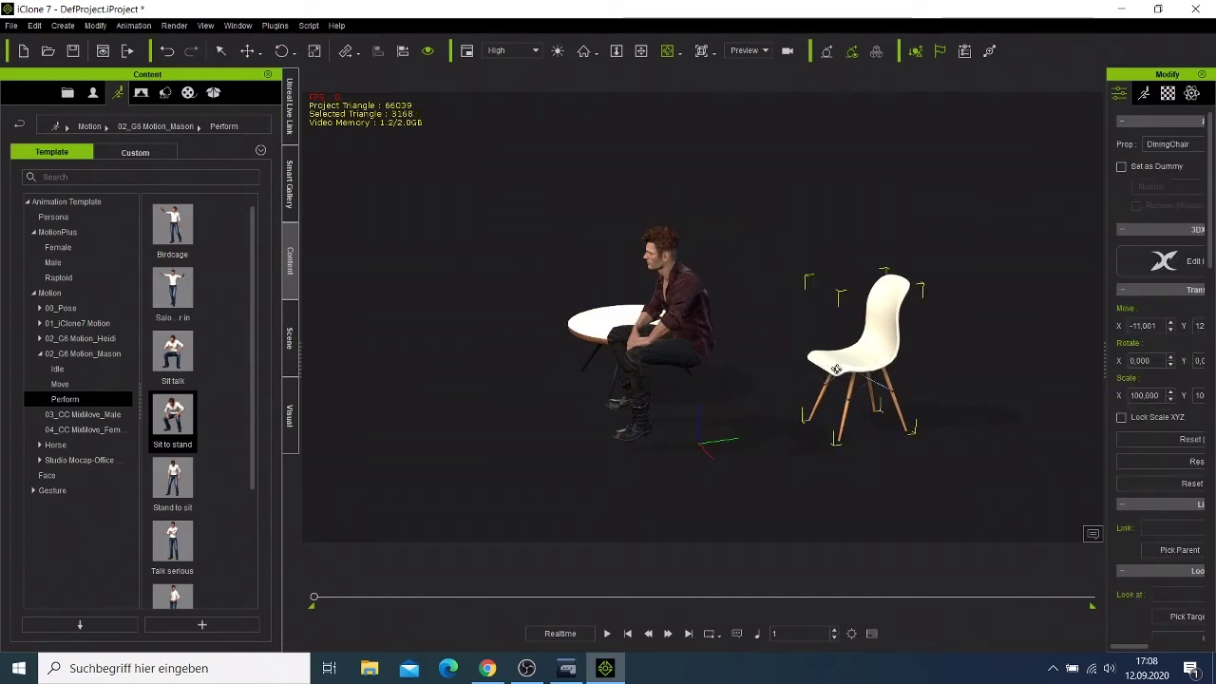
right_click(835, 369)
mouse_move(893, 381)
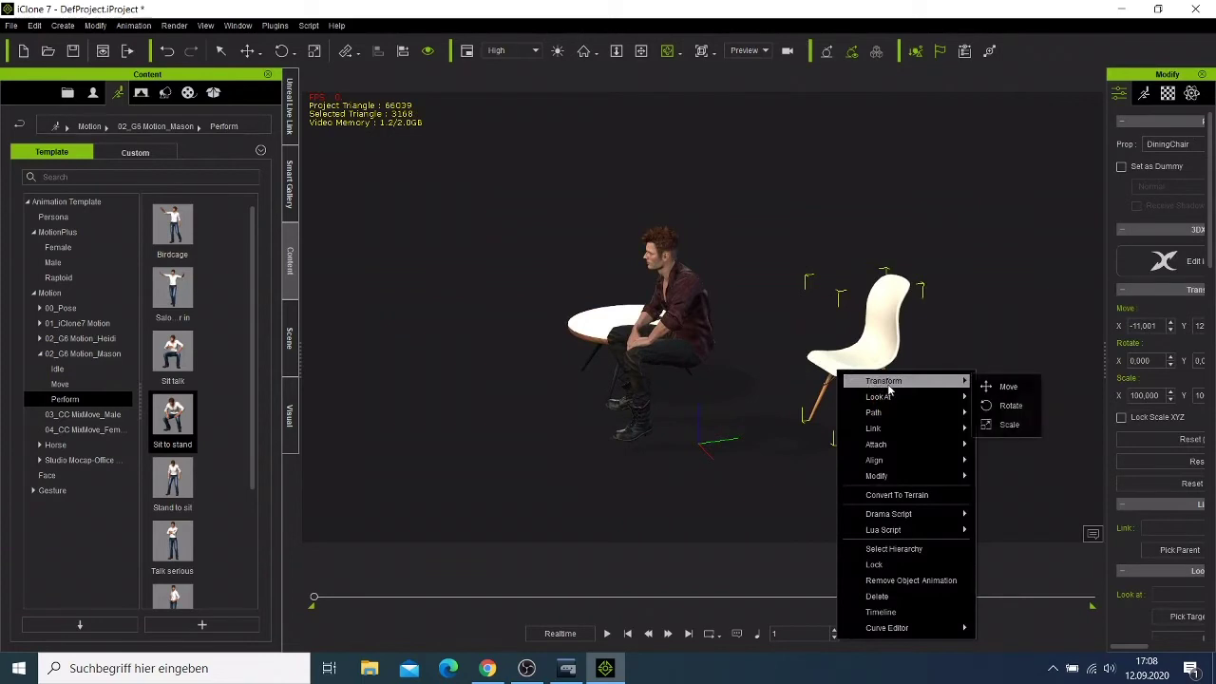
left_click(1005, 387)
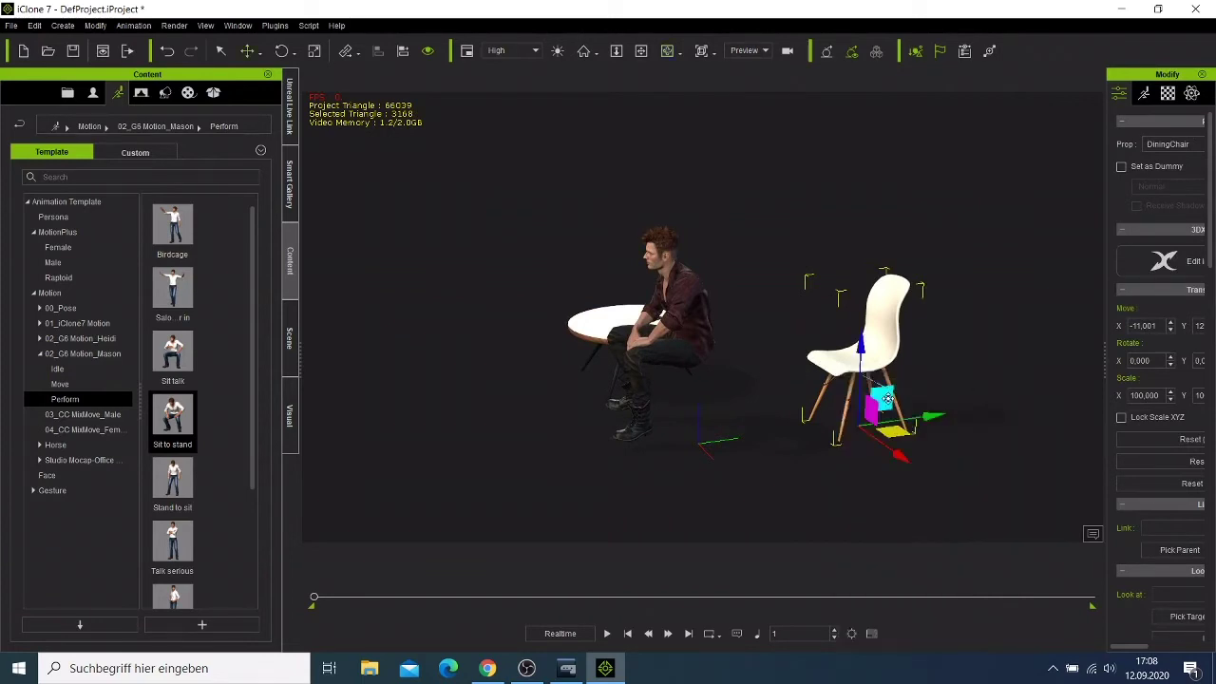
mouse_move(881, 402)
left_mouse_down()
mouse_move(724, 415)
mouse_move(719, 404)
left_mouse_up()
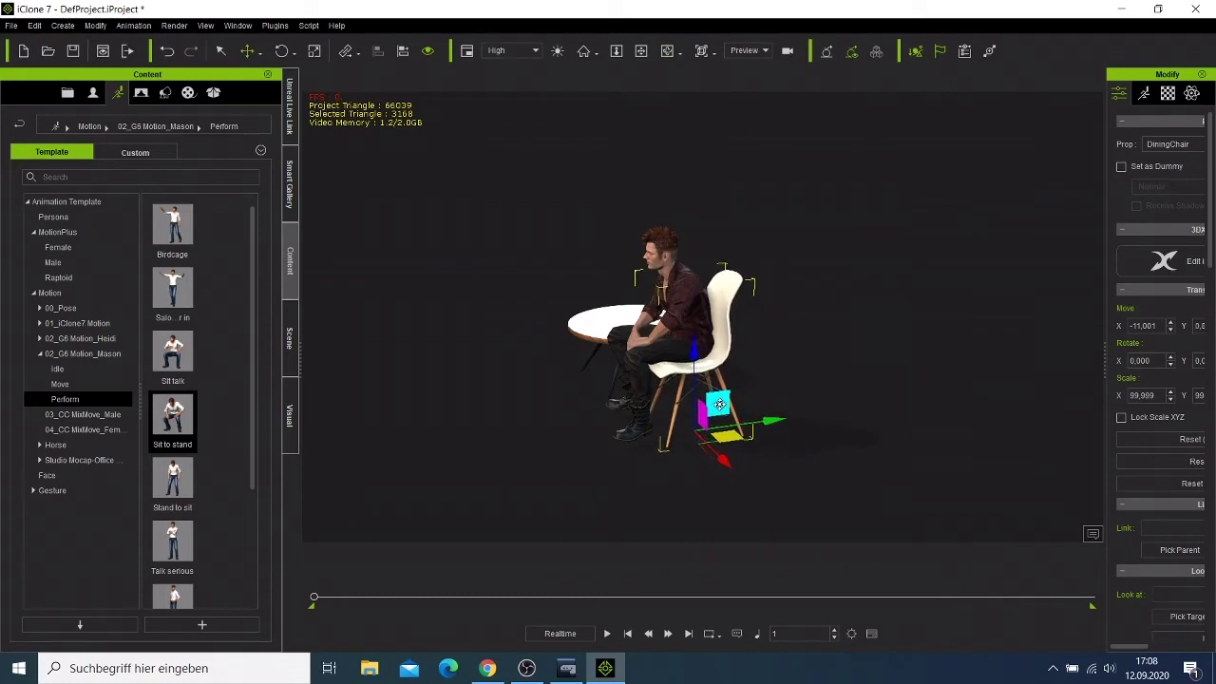
Slide the tea table left toward the avatar and orbit to a frontal view
left_click(577, 338)
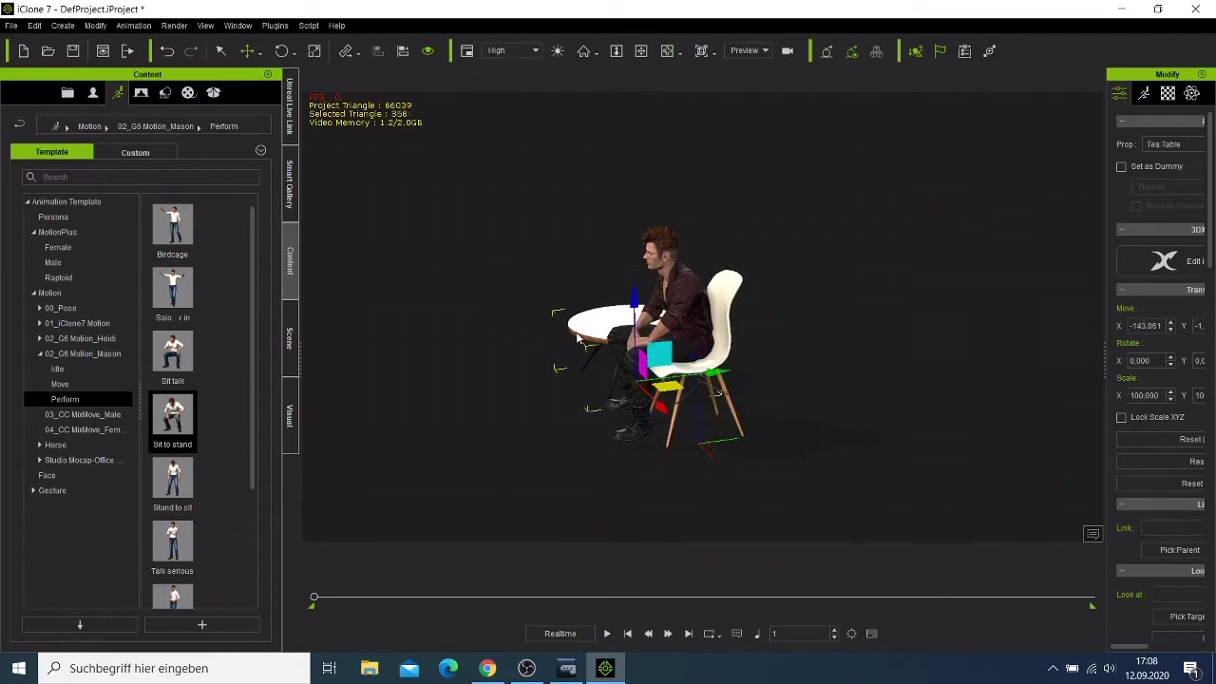
left_click_drag(649, 358, 563, 381)
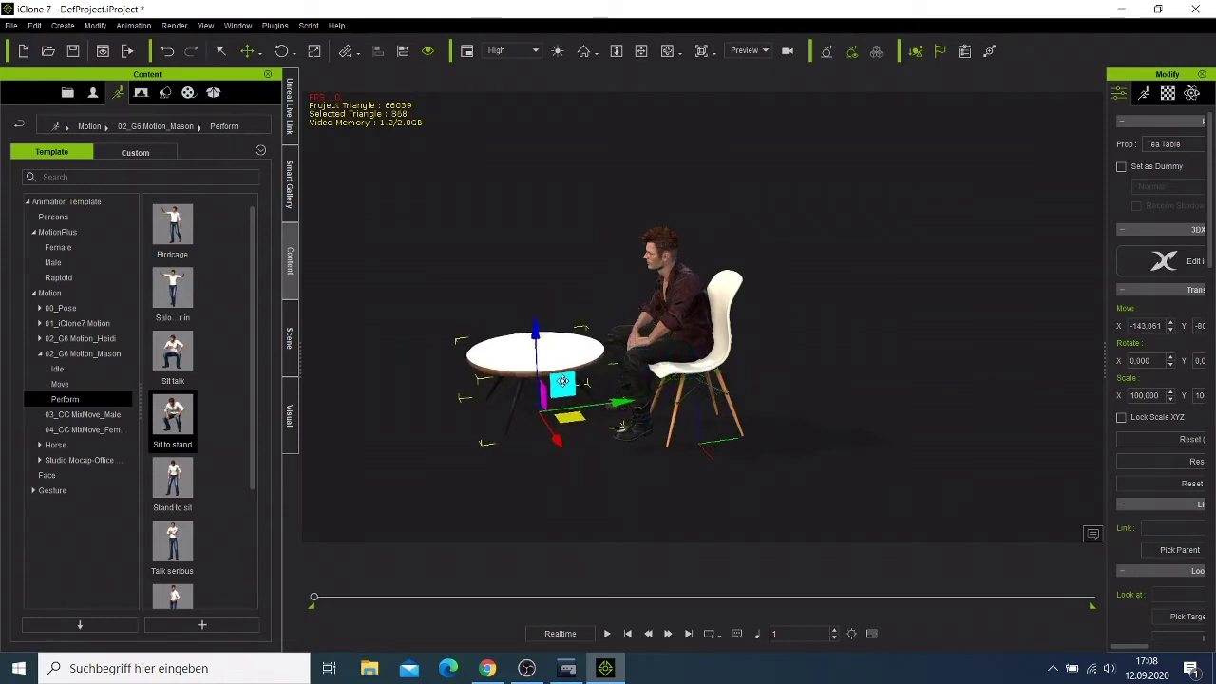
left_click(670, 50)
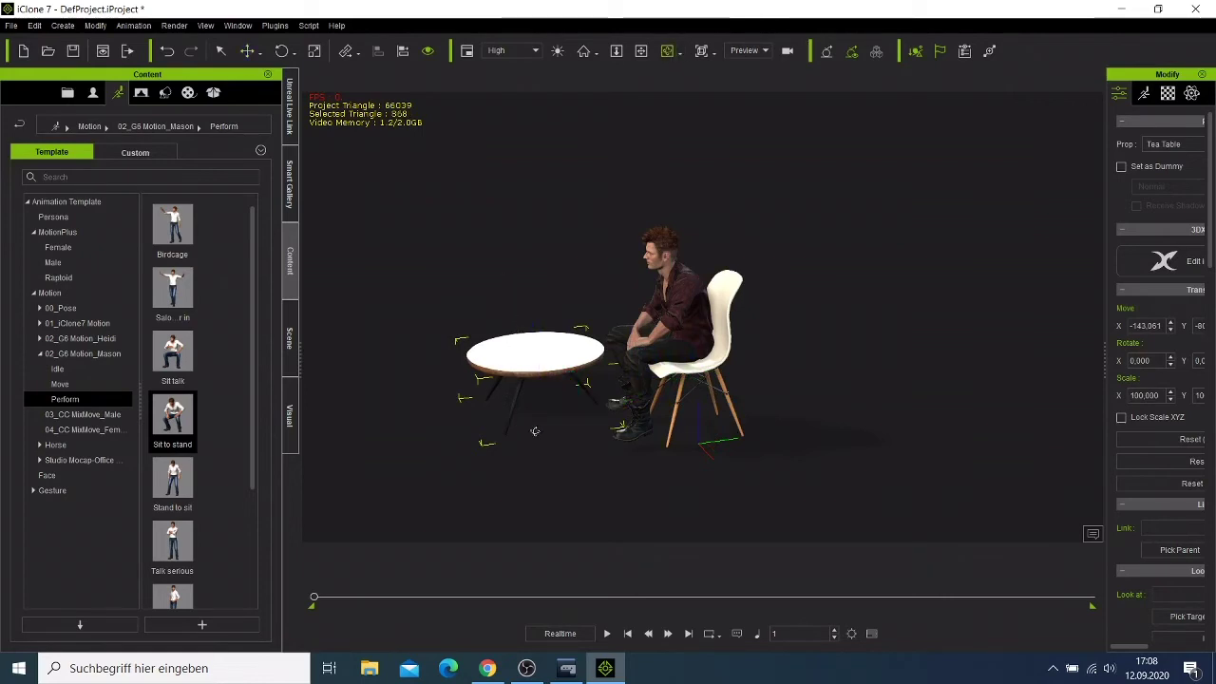
mouse_move(534, 431)
left_mouse_down()
mouse_move(806, 399)
mouse_move(956, 344)
left_mouse_up()
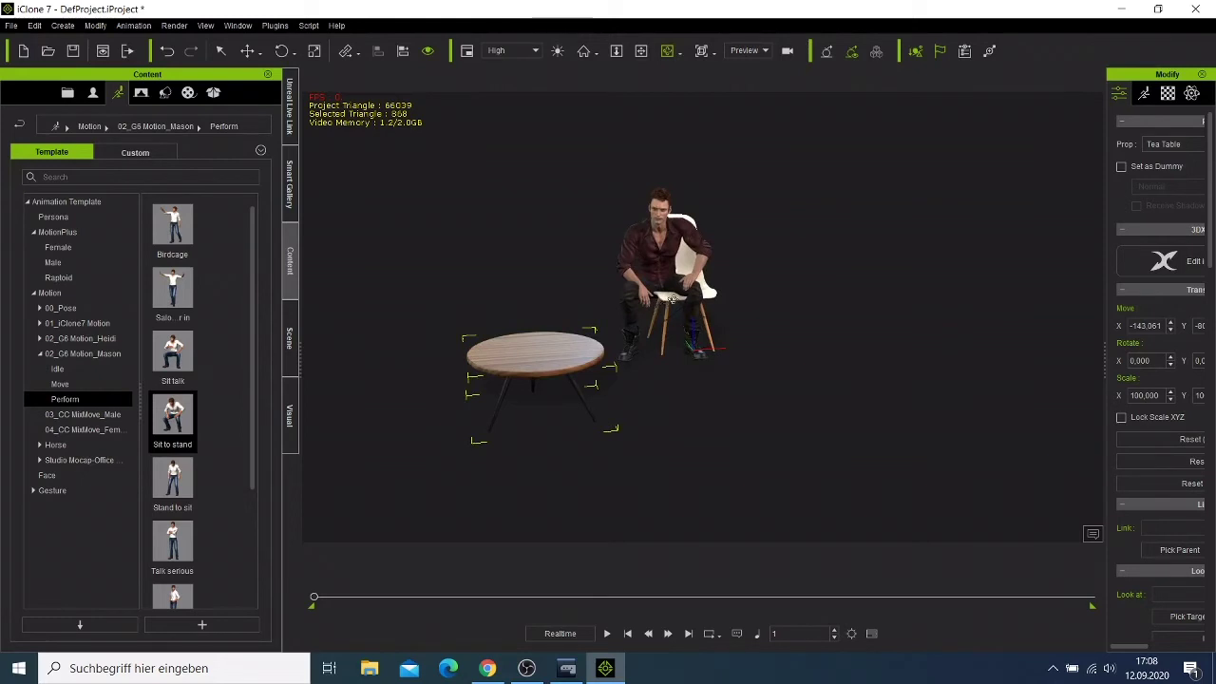
Nudge the chair further left under the avatar, to X -34.754
left_click(671, 299)
right_click(675, 304)
mouse_move(722, 311)
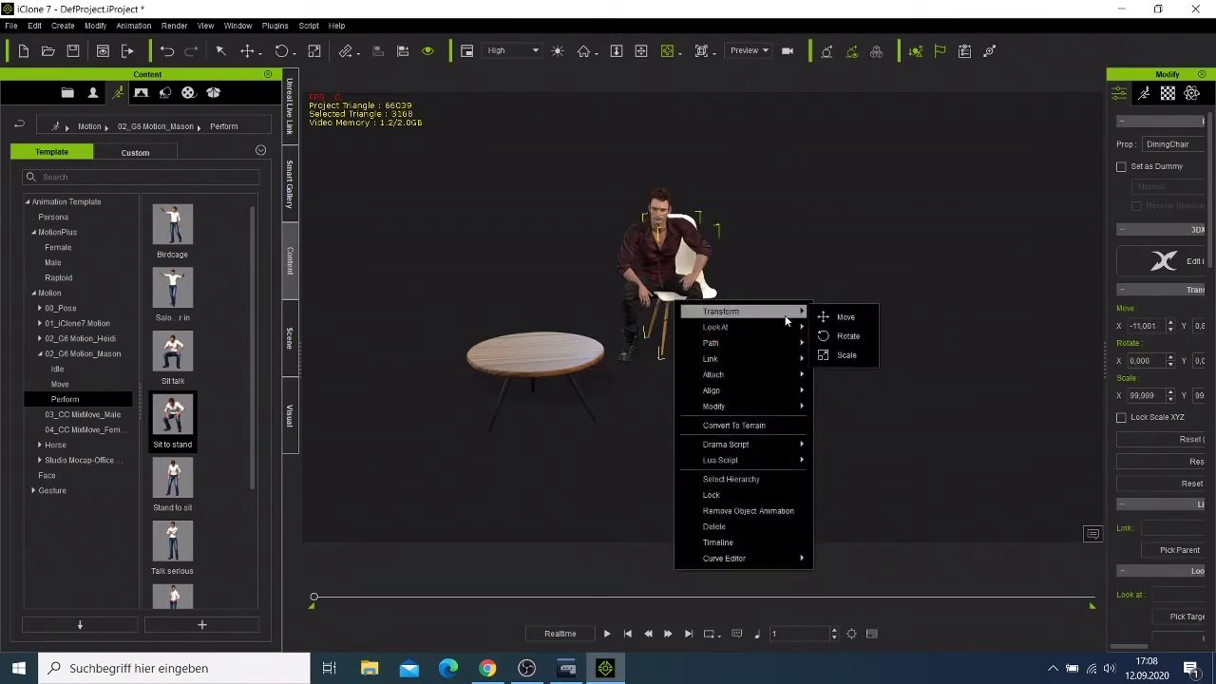
left_click(840, 317)
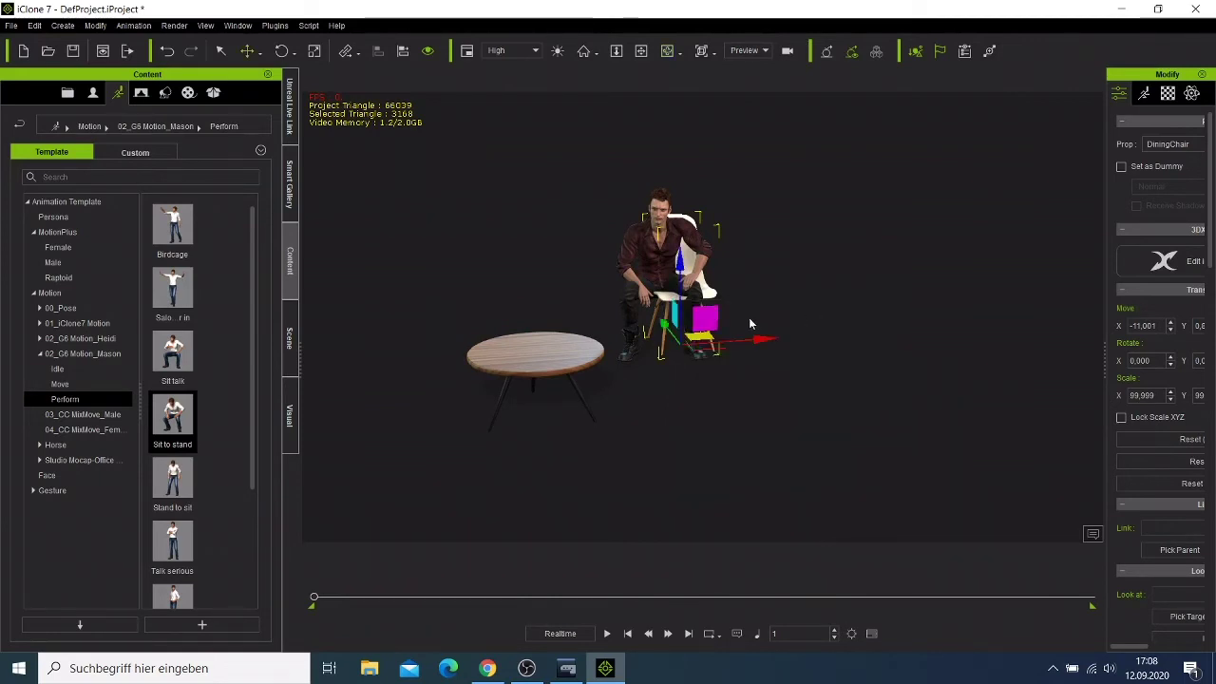
left_click_drag(705, 320, 677, 324)
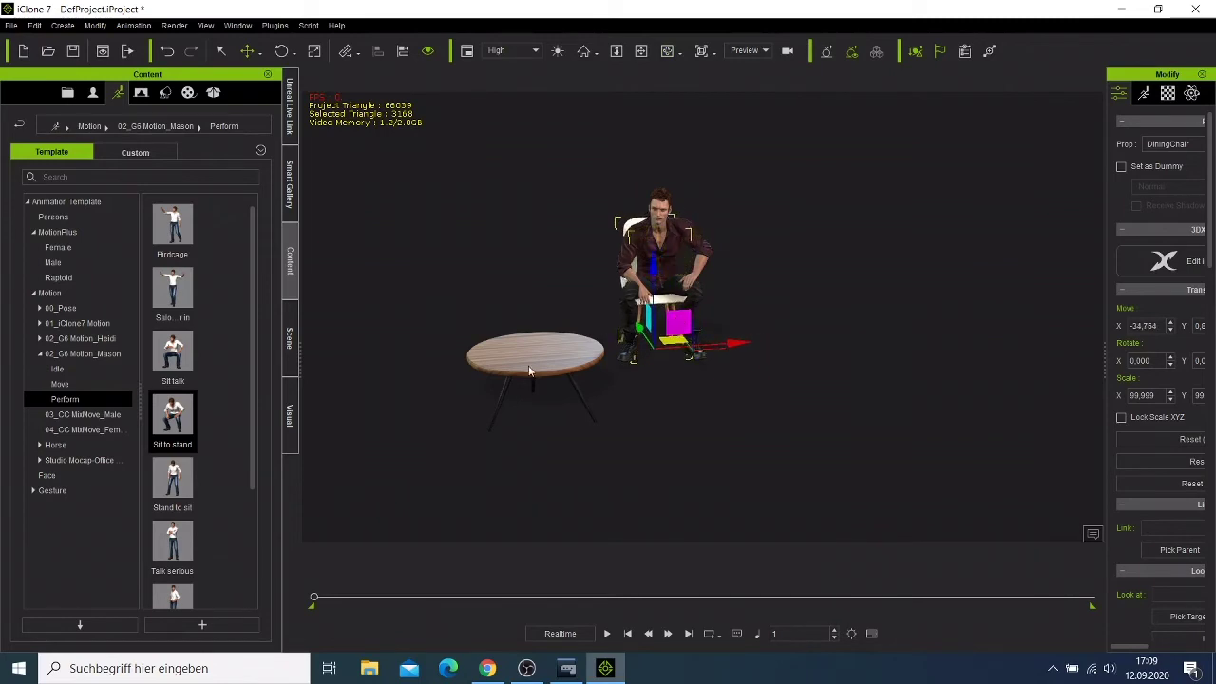
Select the tea table and drag it back toward the avatar
left_click(529, 384)
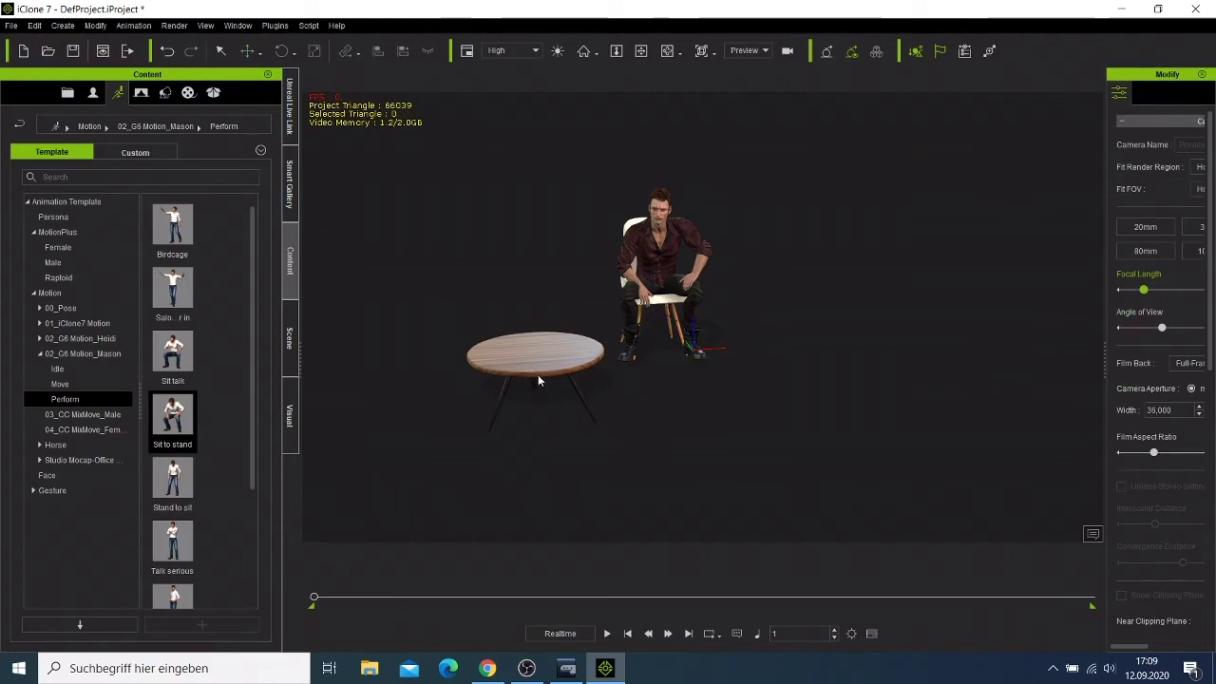
left_click(538, 381)
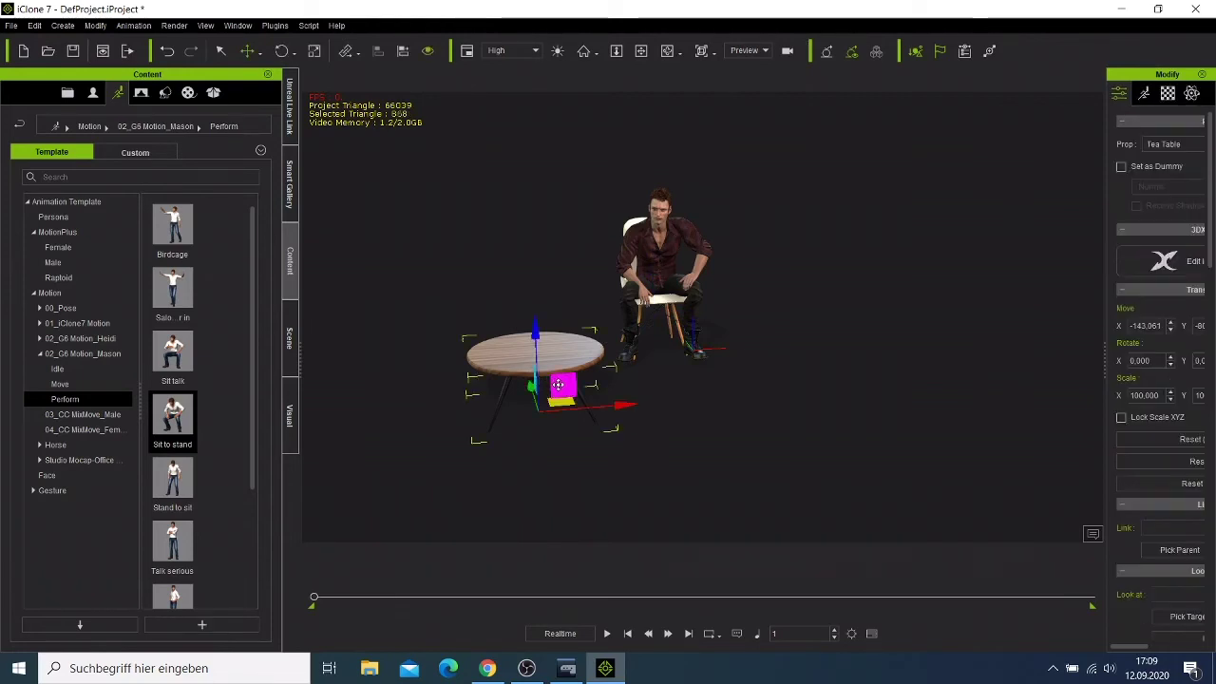
mouse_move(558, 382)
left_mouse_down()
mouse_move(614, 341)
mouse_move(569, 326)
left_mouse_up()
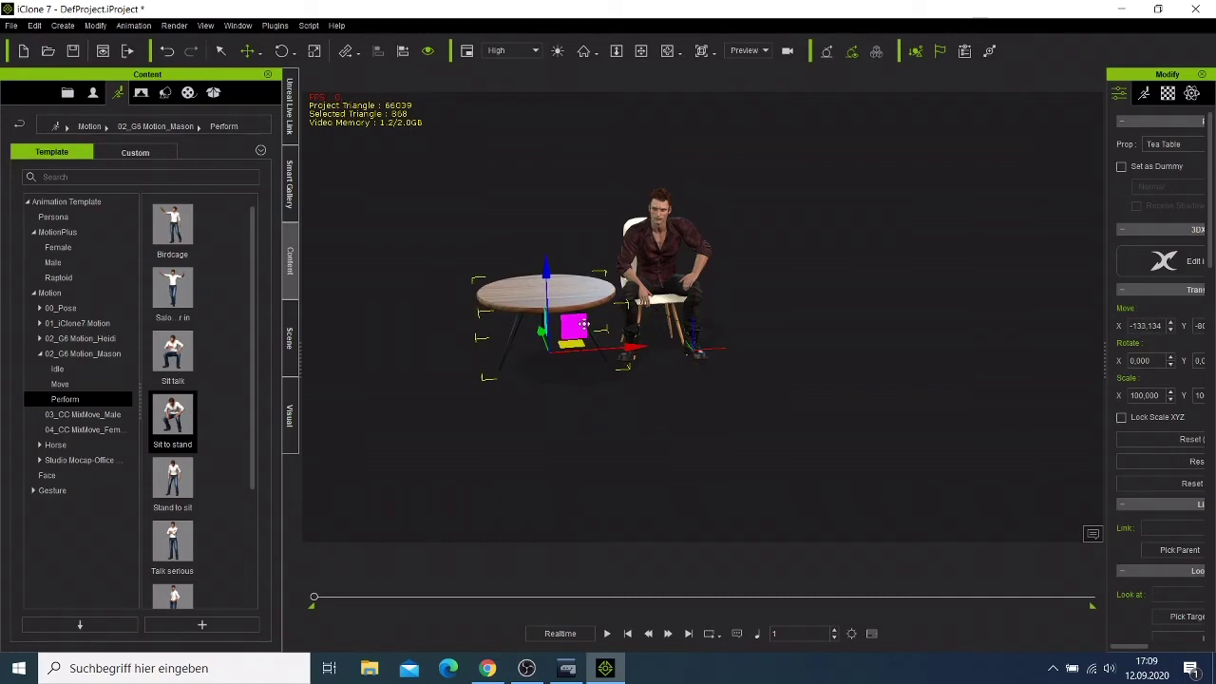
Orbit to a side view and shift the tea table slightly right, to X -101.351
left_click(668, 51)
mouse_move(732, 279)
left_mouse_down()
mouse_move(298, 362)
mouse_move(466, 356)
left_mouse_up()
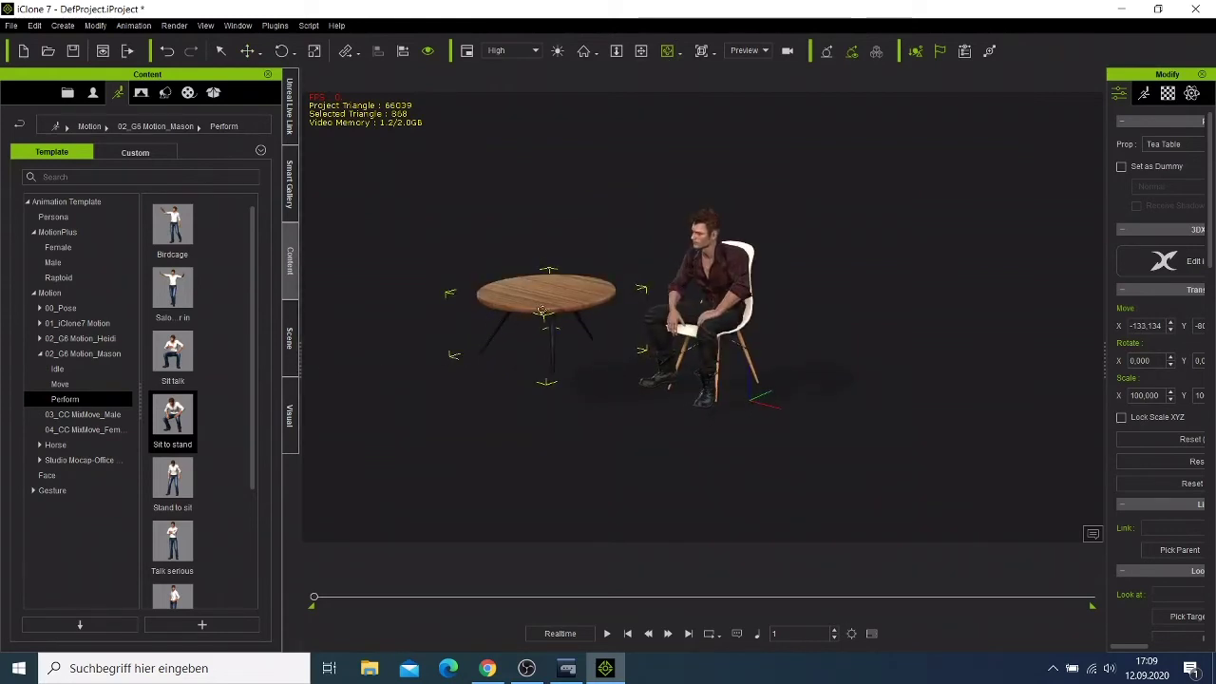
left_click_drag(547, 310, 561, 311)
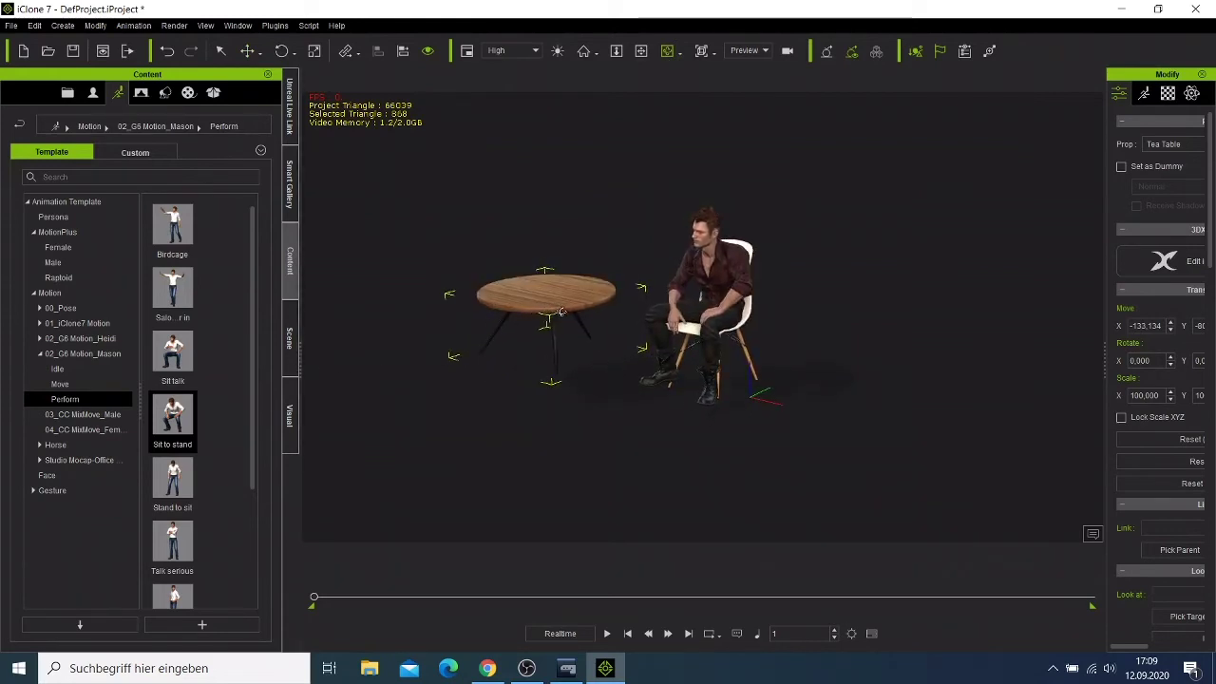
right_click(561, 311)
mouse_move(627, 323)
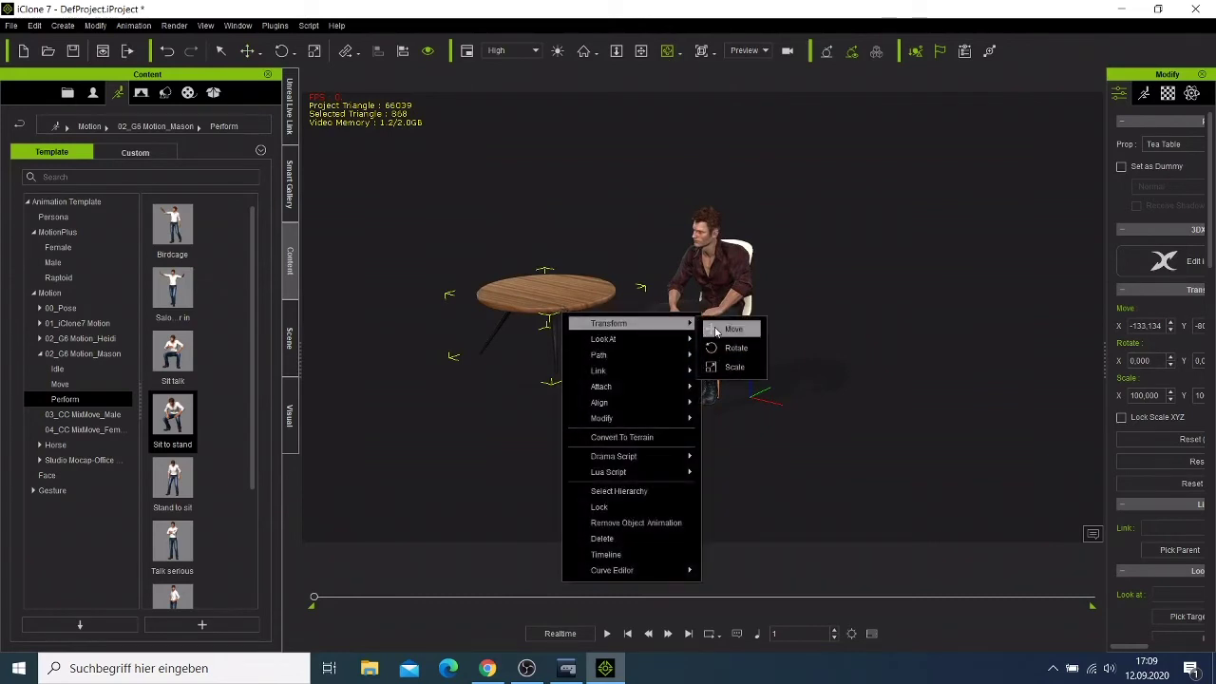
left_click(716, 331)
left_click_drag(570, 332, 596, 340)
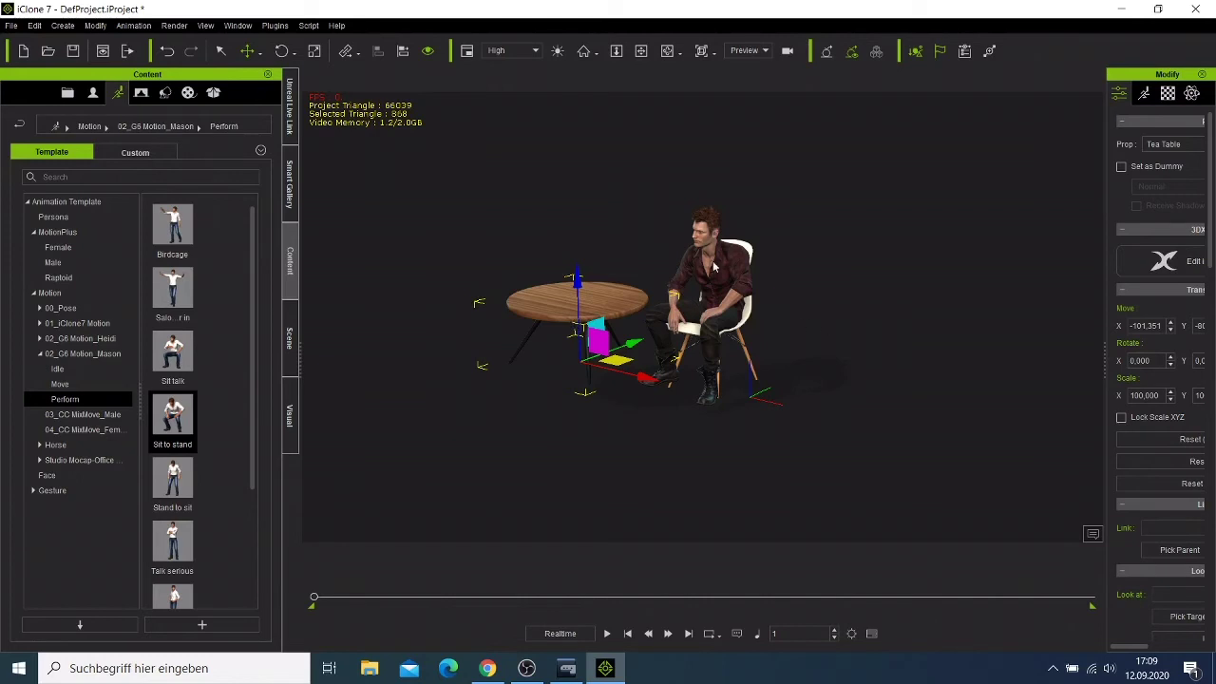
mouse_move(172, 288)
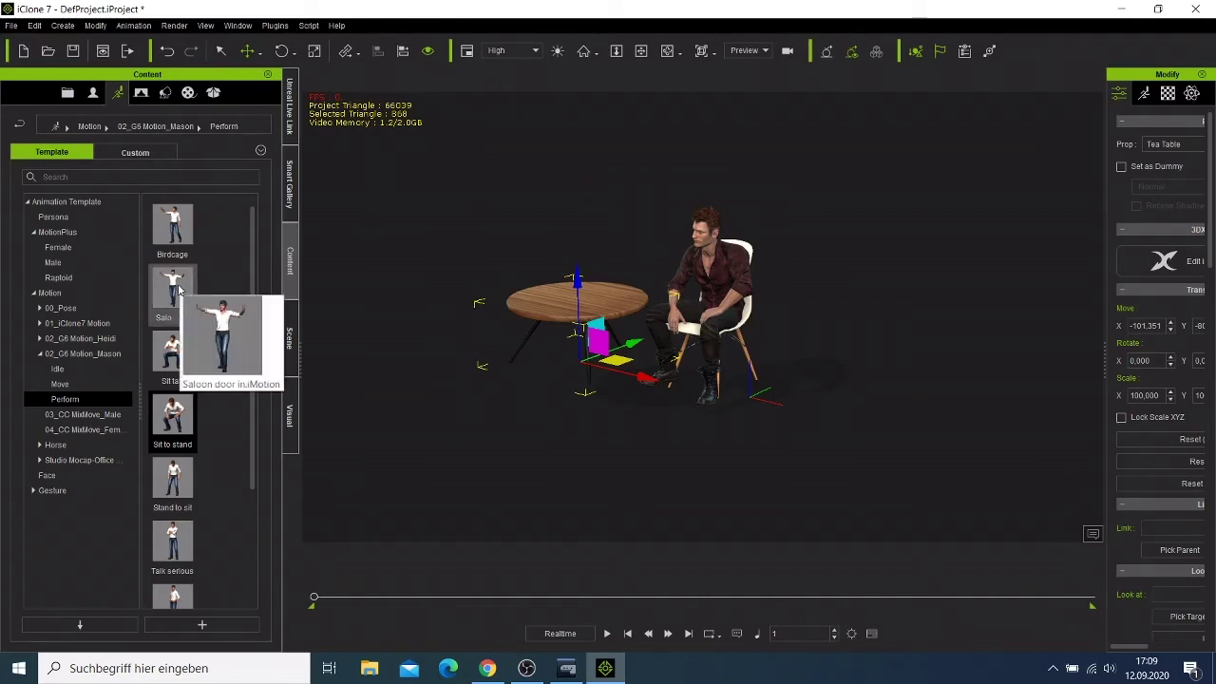
Show the ICT Props Pack, browse up to Shadow Catcher Floor, then back down to Tableware and Teapot
left_click(294, 195)
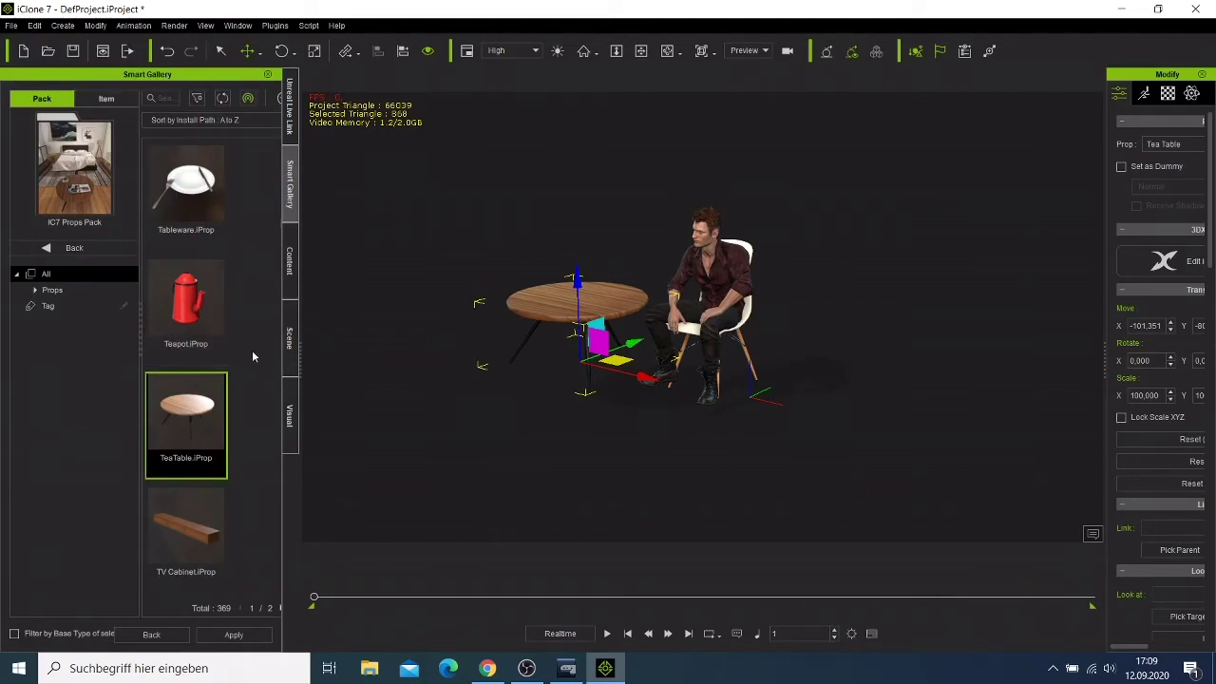
key("Up")
key("Up")
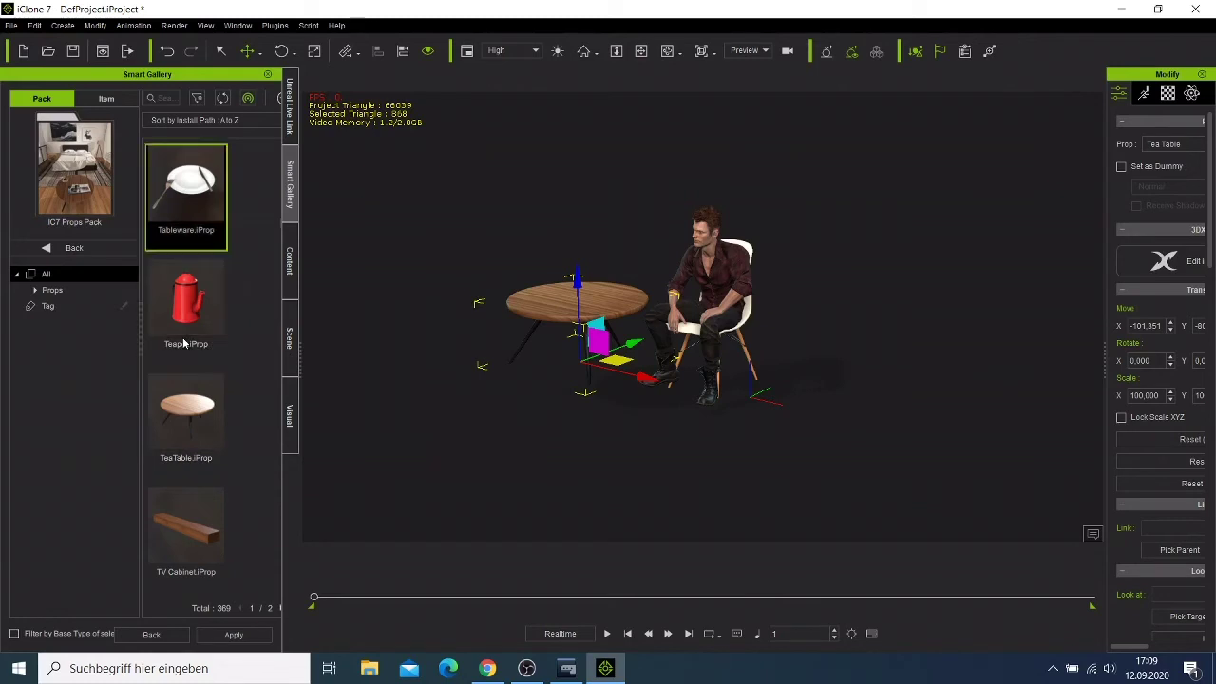
key("Up")
key("Up")
key("Up")
key("Up")
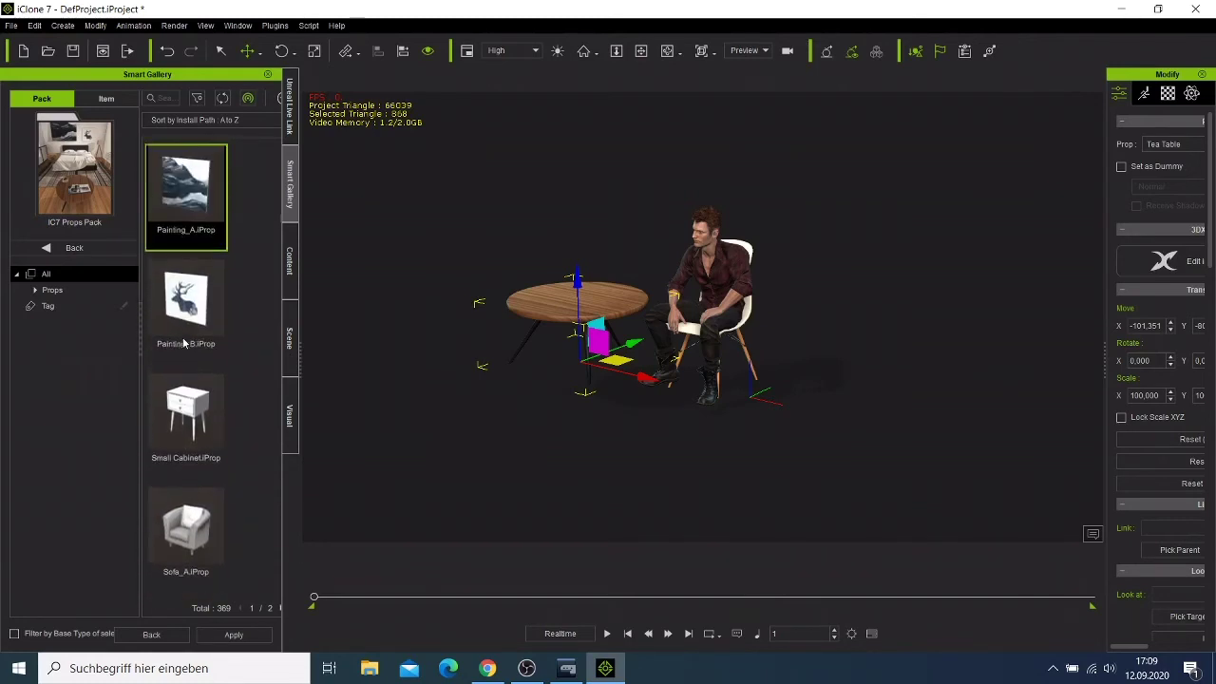
key("Up")
key("Up")
key("Up")
key("Up")
key("Up")
key("Up")
key("Up")
key("Up")
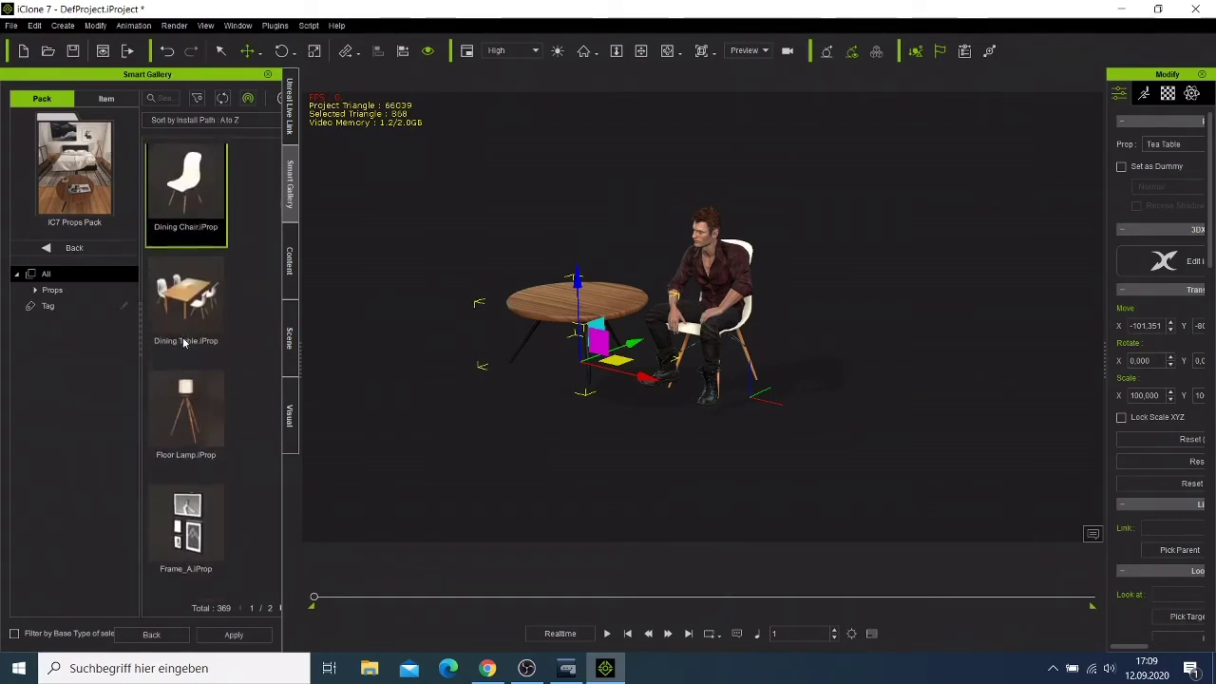
key("Up")
key("Up")
key("Up")
key("Up")
key("Up")
key("Up")
key("Up")
key("Up")
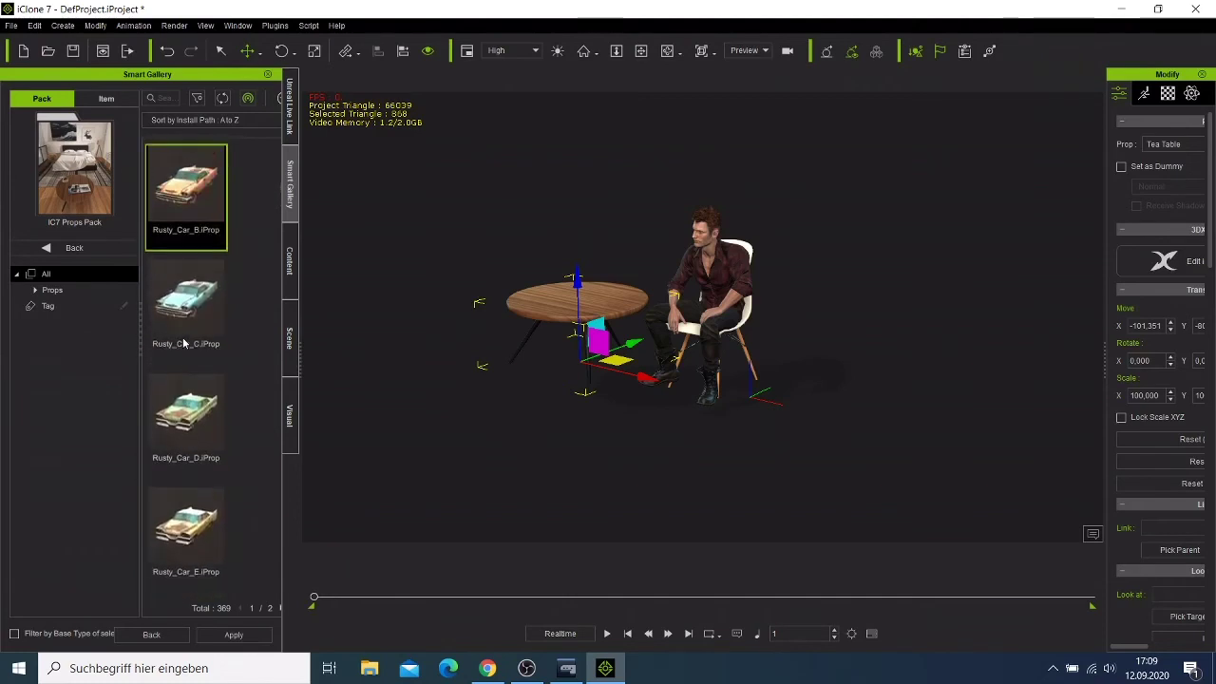
key("Up")
key("Up")
key("Up")
key("Up")
key("Up")
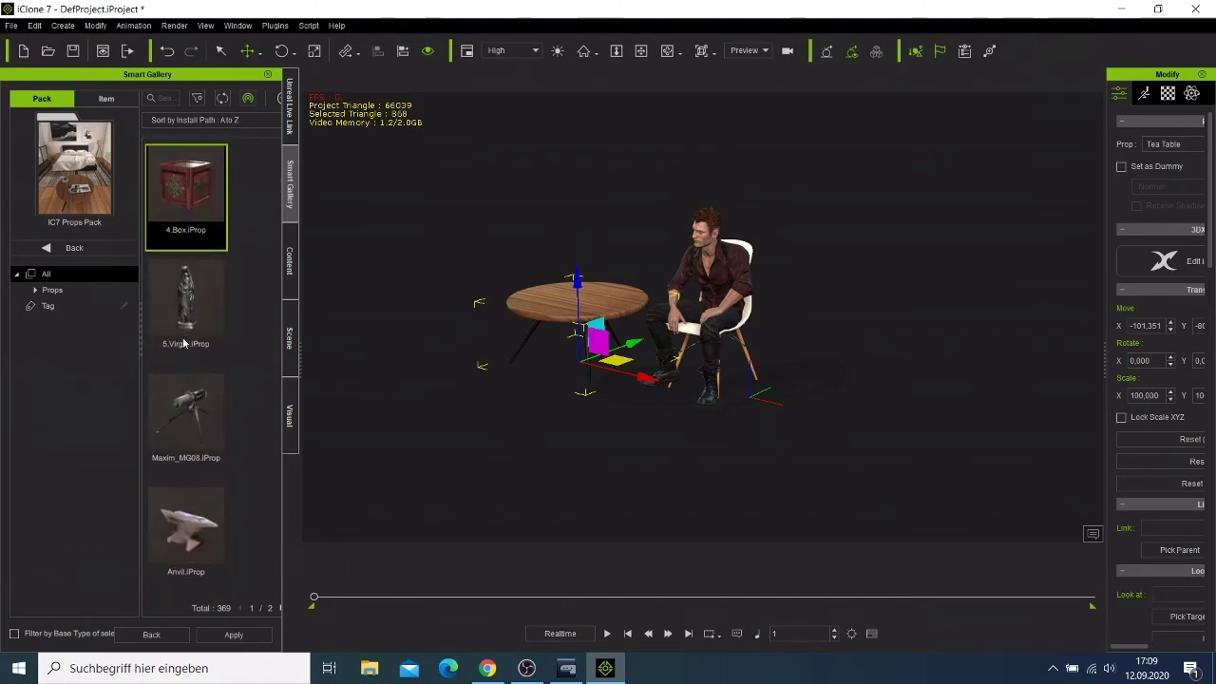
key("Up")
key("Up")
key("Up")
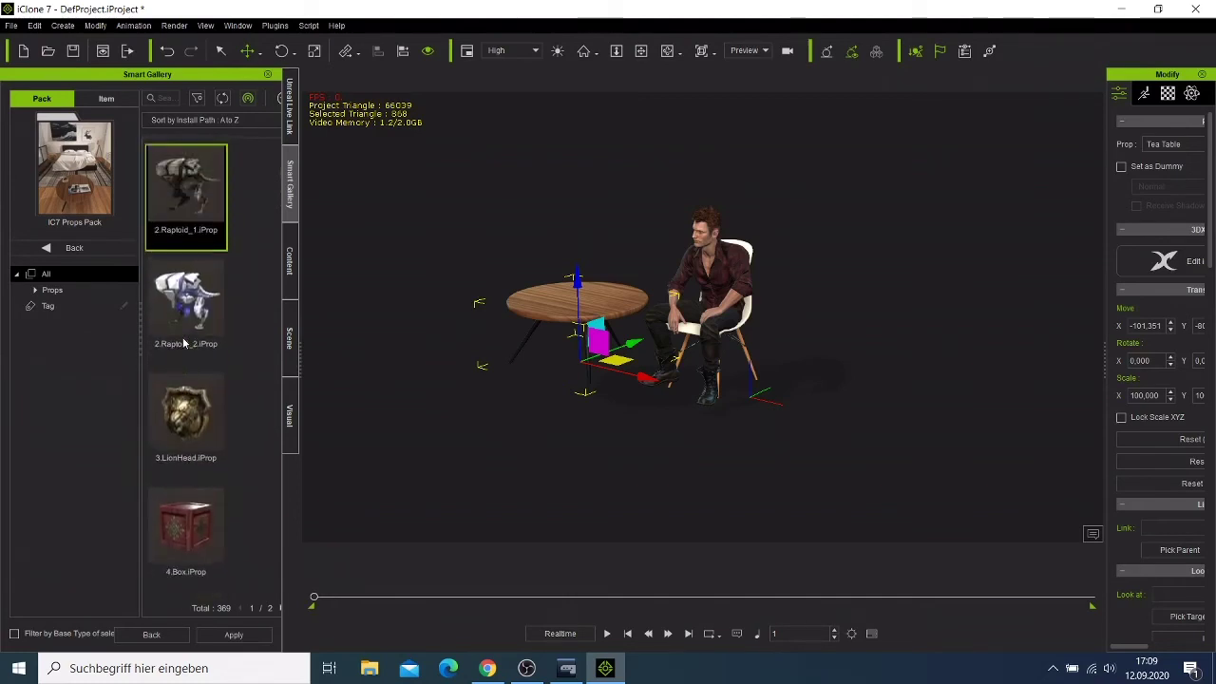
key("Up")
key("Up")
key("Up")
key("Up")
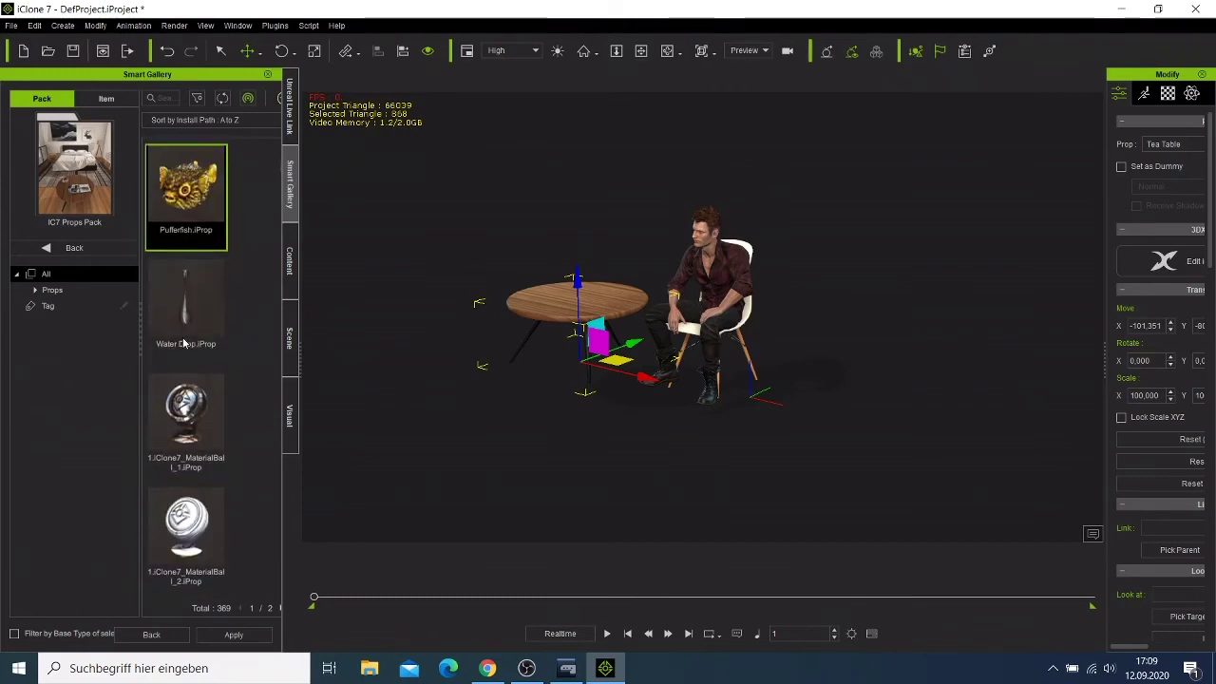
key("Up")
key("Up")
key("Up")
key("Up")
key("Up")
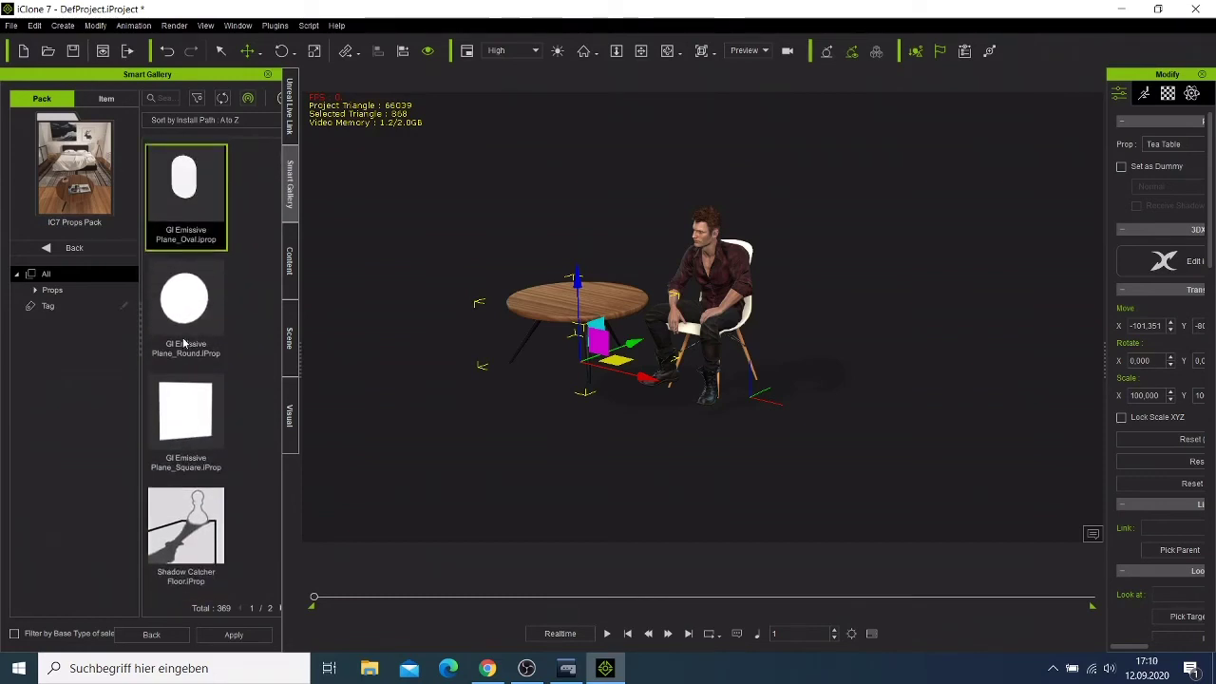
key("Down")
key("Down")
key("Down")
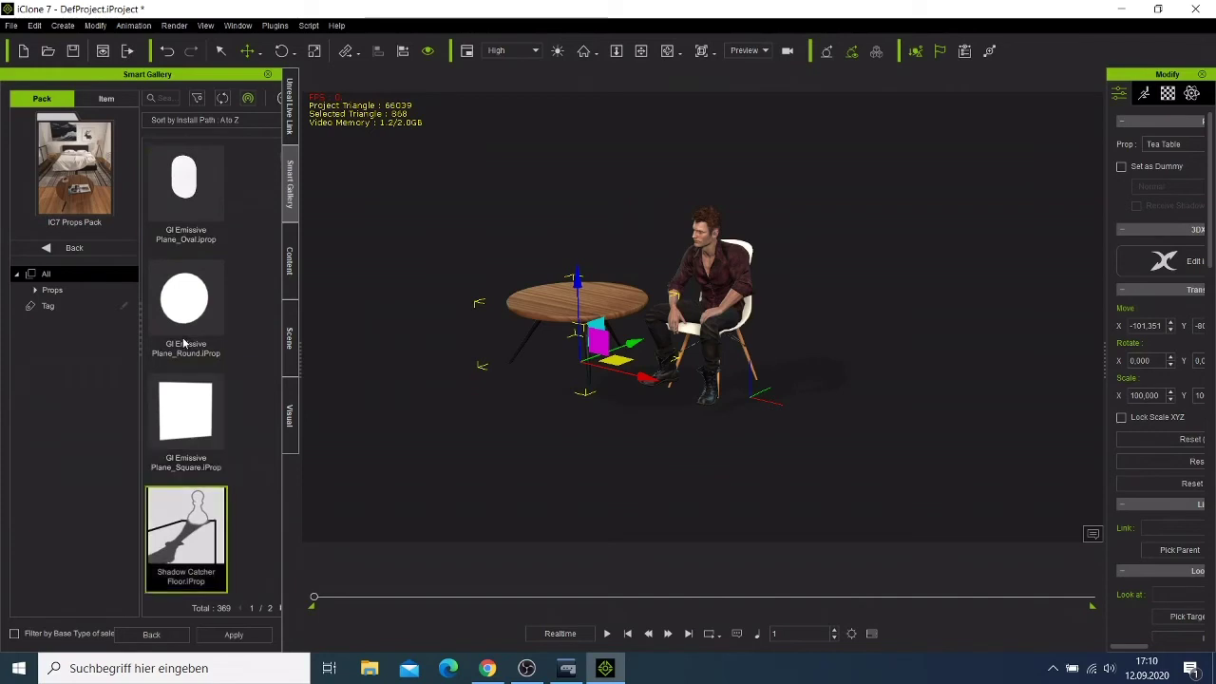
key("Down")
key("Down")
key("Down")
key("Down")
key("Down")
key("Down")
key("Down")
key("Down")
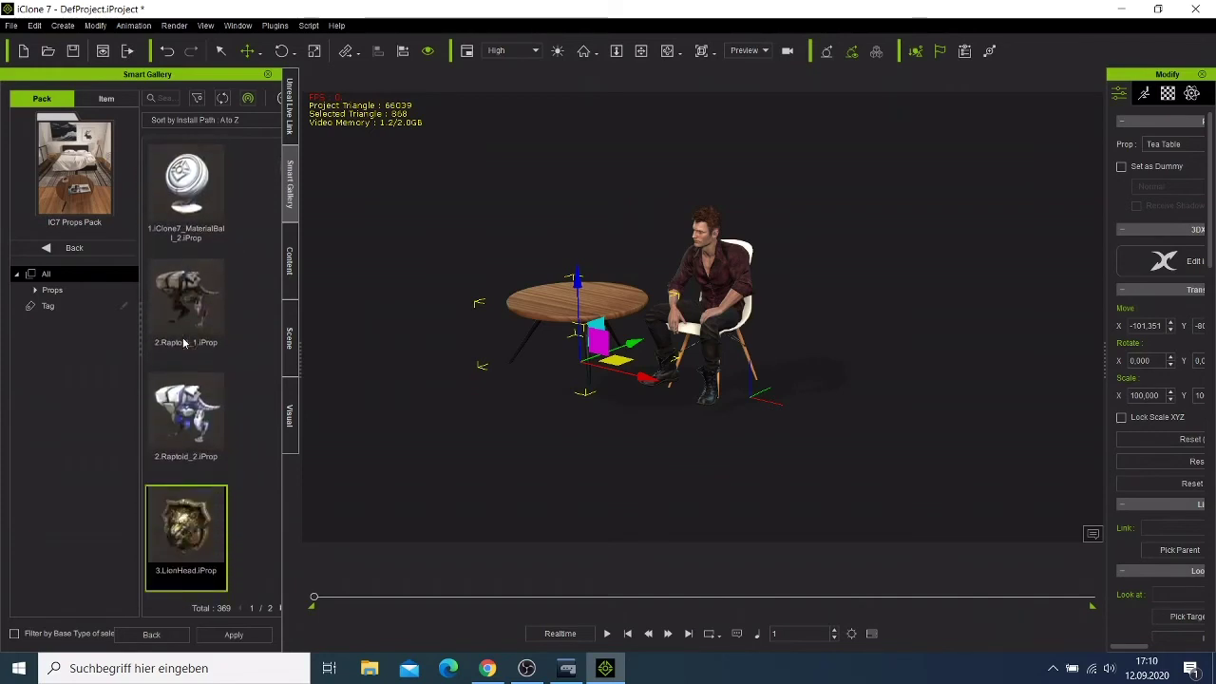
key("Down")
key("Down")
key("Down")
key("Down")
key("Down")
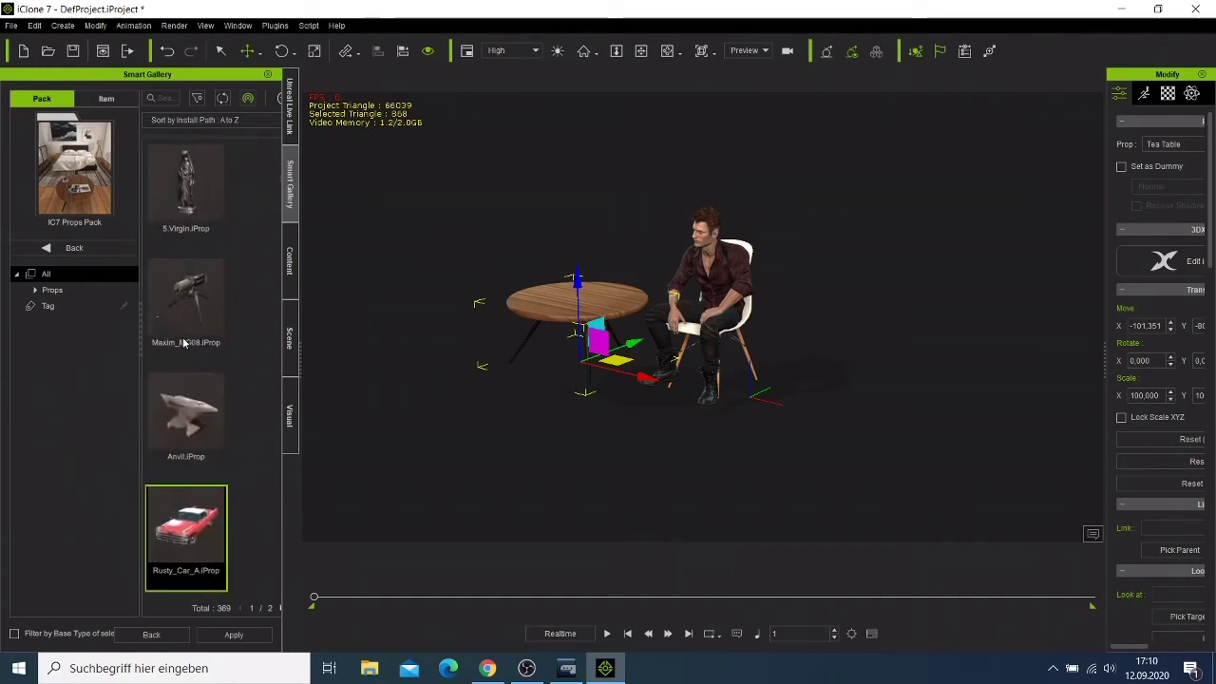
key("Down")
key("Down")
key("Down")
key("Down")
key("Down")
key("Down")
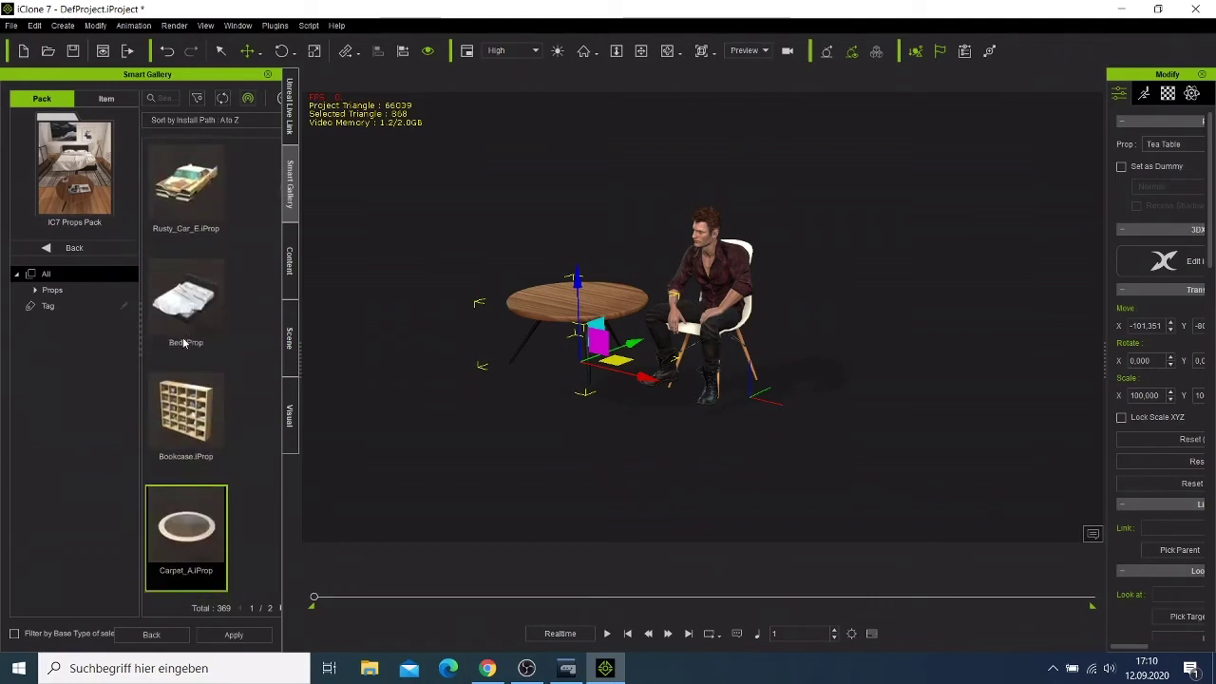
key("Down")
key("Down")
key("Down")
key("Down")
key("Down")
key("Down")
key("Down")
key("Down")
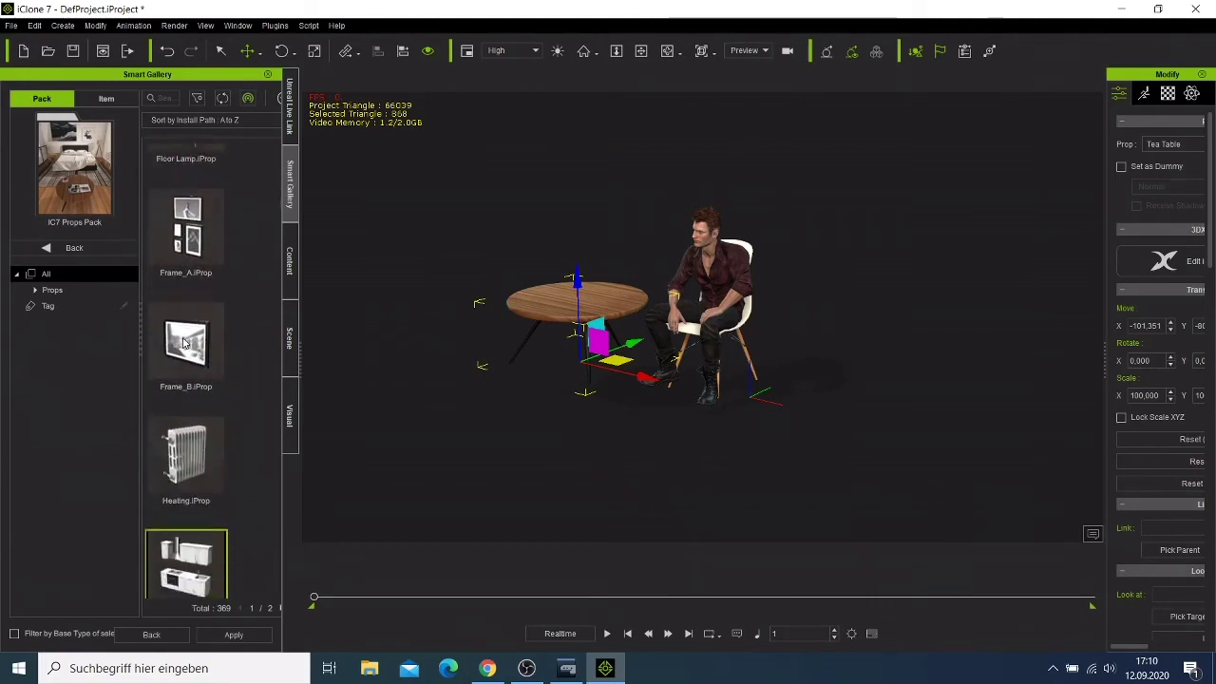
key("Down")
key("Down")
key("Down")
key("Down")
key("Down")
key("Down")
key("Down")
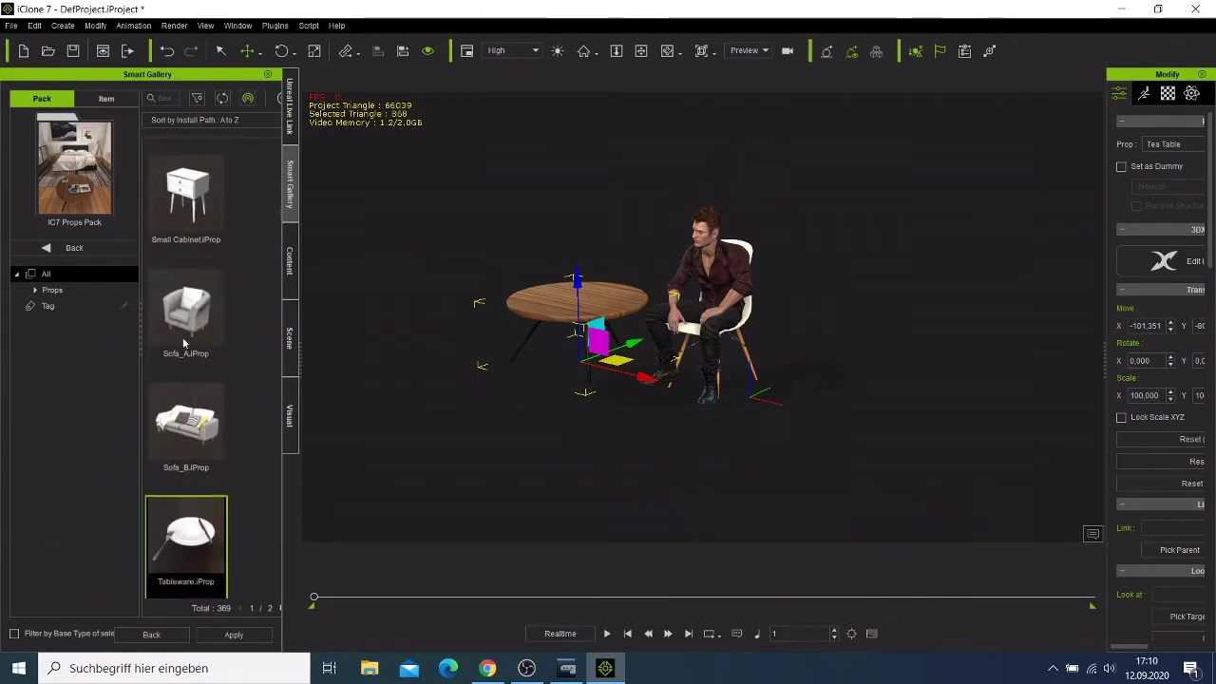
key("Down")
key("Down")
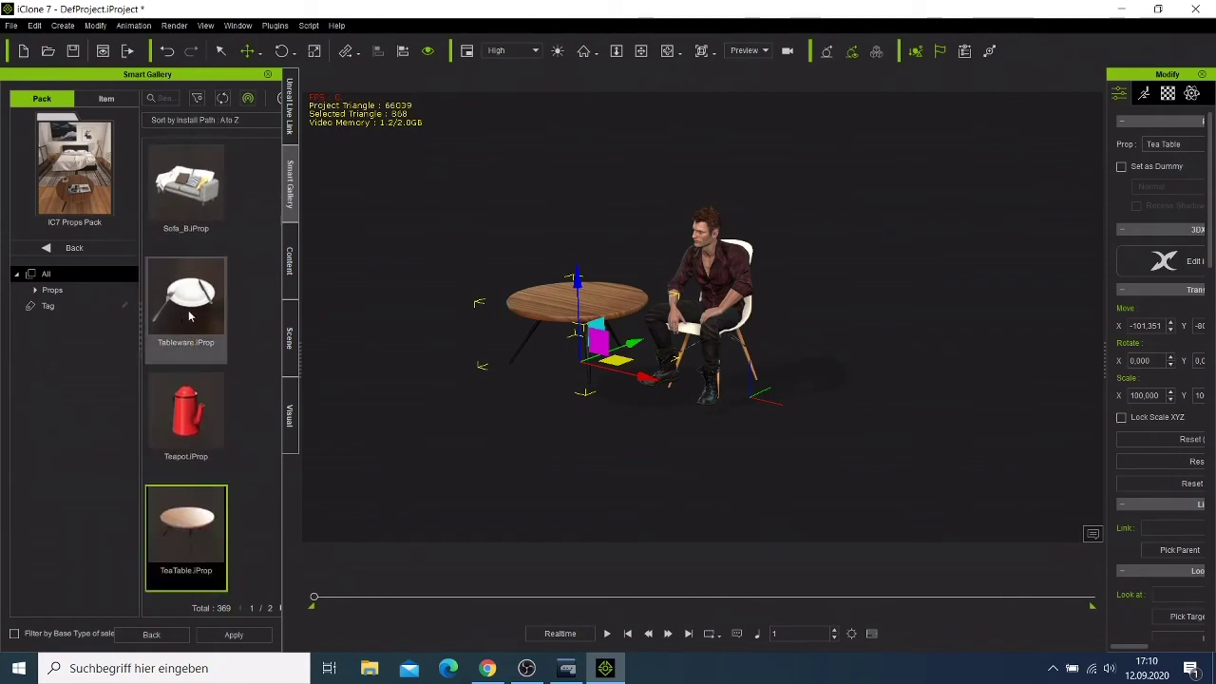
Drop the Tableware prop into the scene over the table and nudge it left
mouse_move(188, 316)
left_mouse_down()
mouse_move(543, 324)
mouse_move(535, 289)
left_mouse_up()
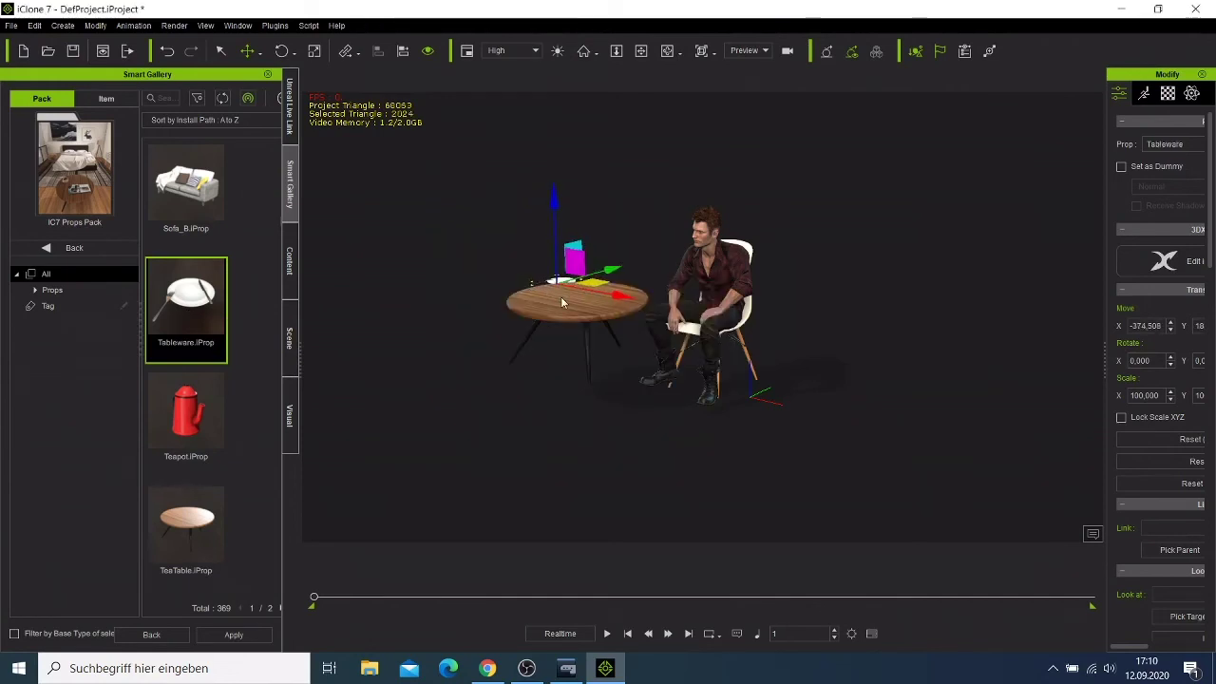
mouse_move(532, 279)
left_mouse_down()
mouse_move(525, 294)
mouse_move(576, 285)
mouse_move(571, 253)
left_mouse_up()
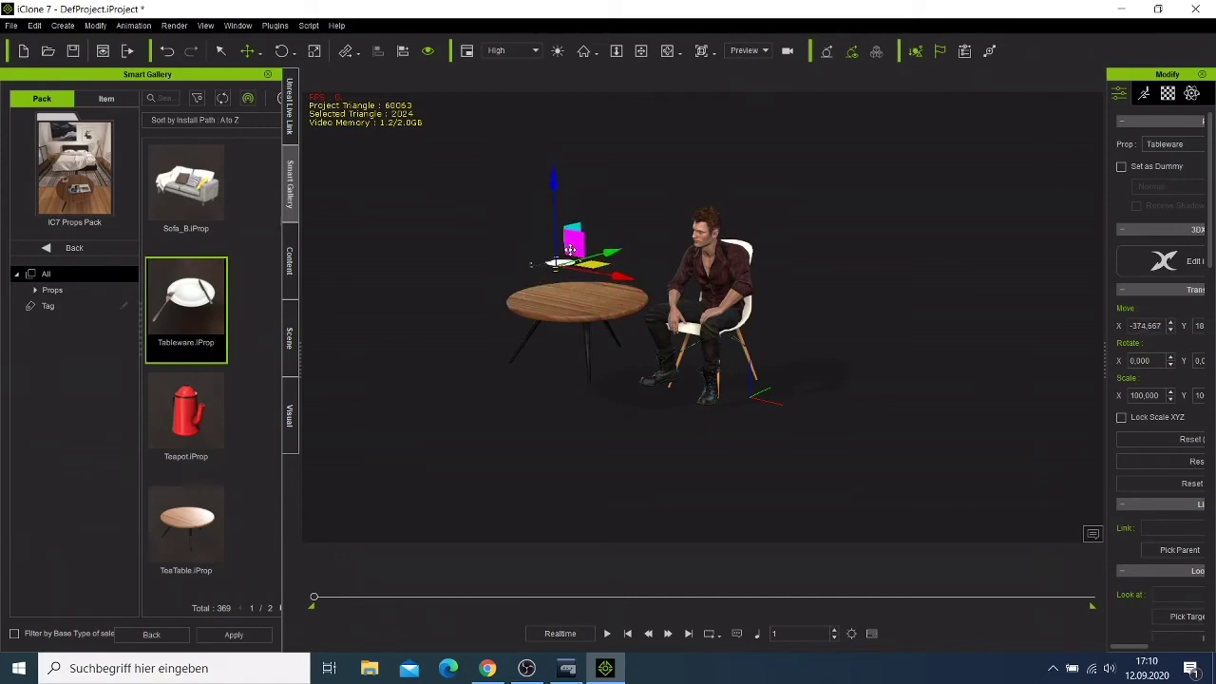
key("q")
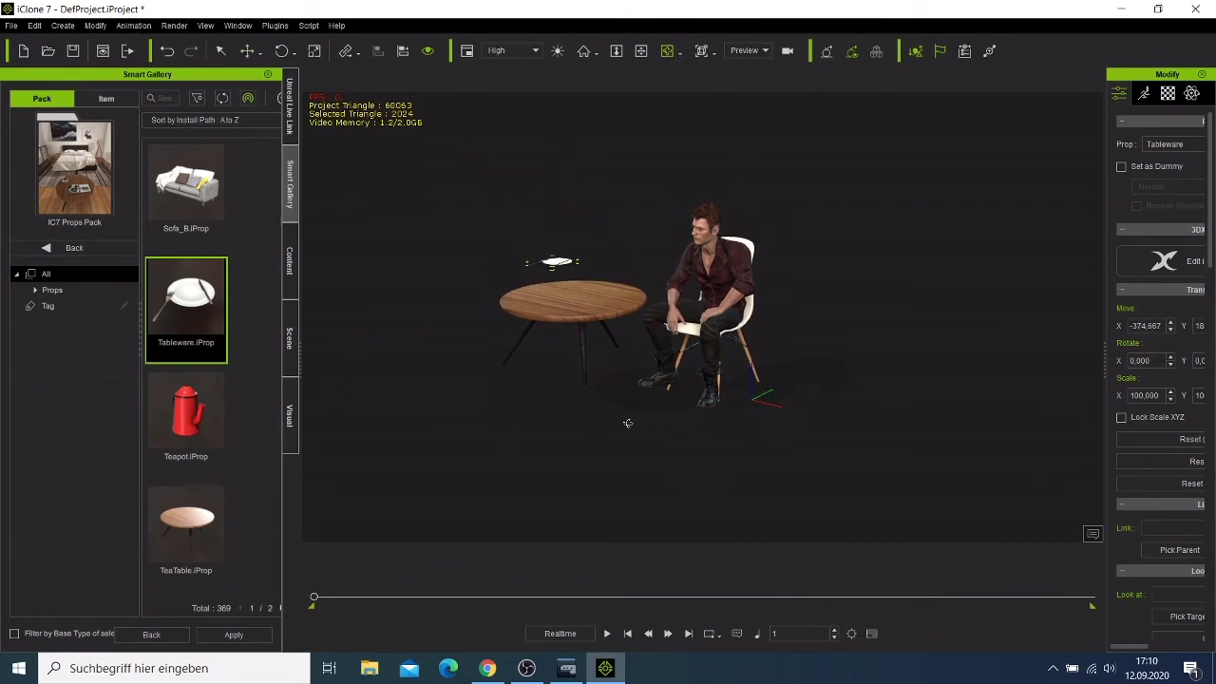
right_click_drag(547, 366, 732, 353)
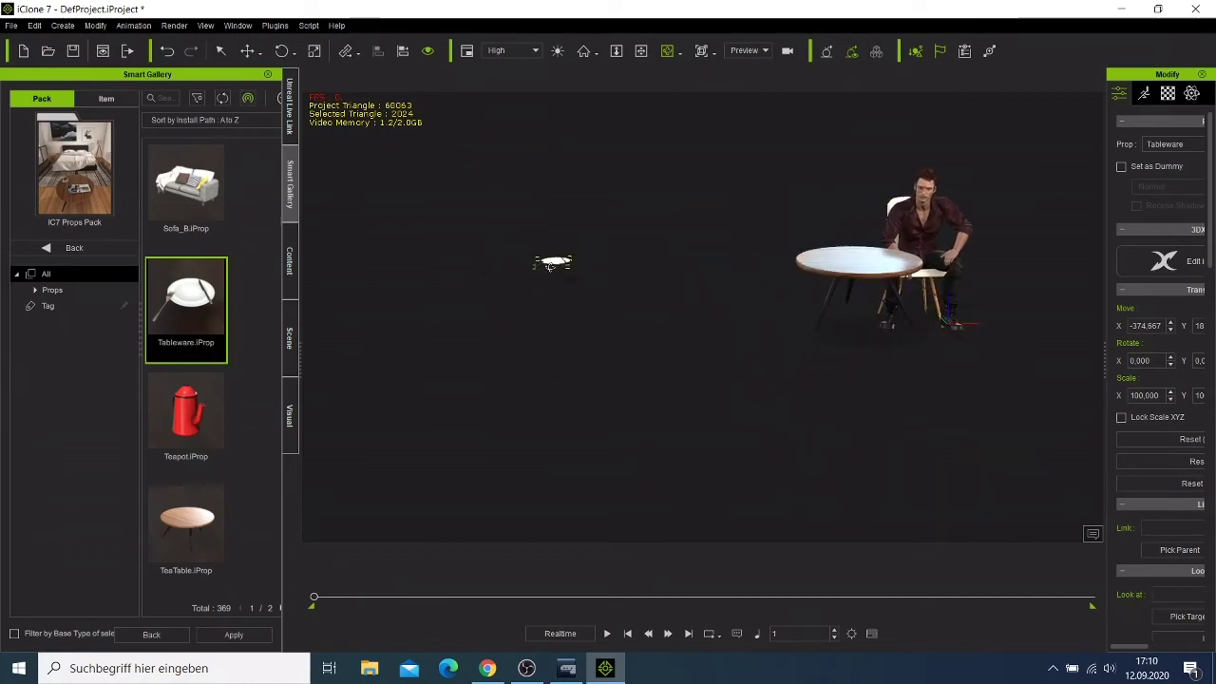
Move the Tableware plate onto the tea table top, to X -71.749
right_click(551, 266)
mouse_move(598, 278)
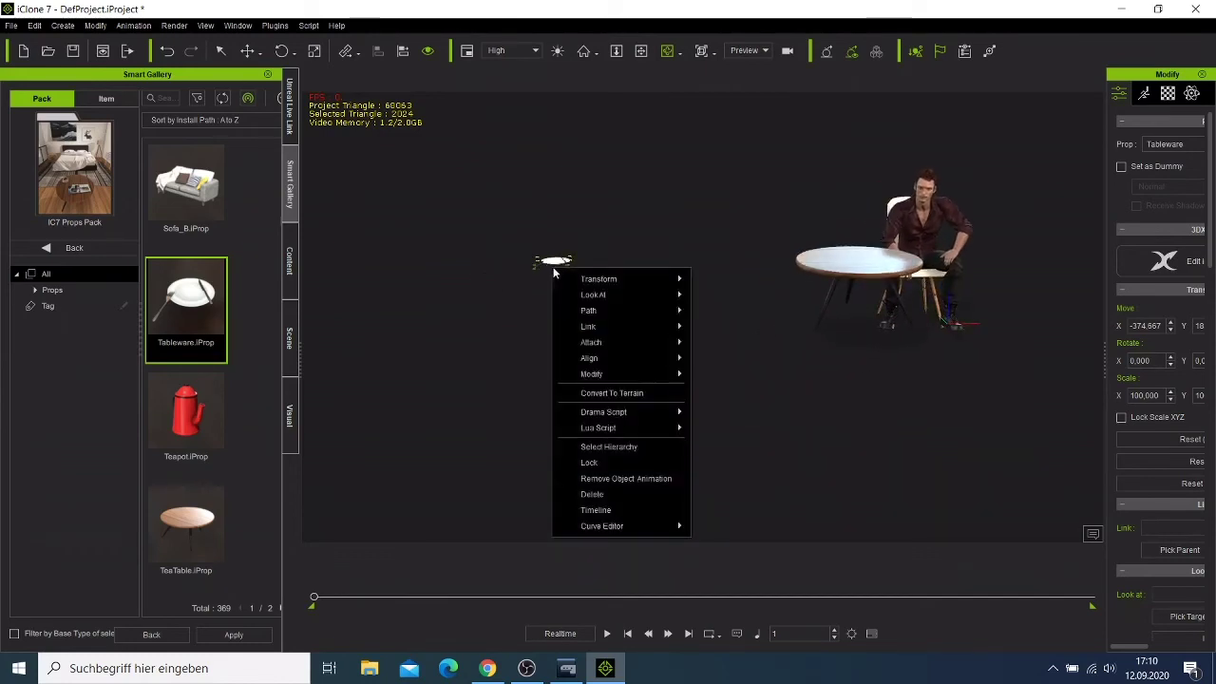
left_click(722, 285)
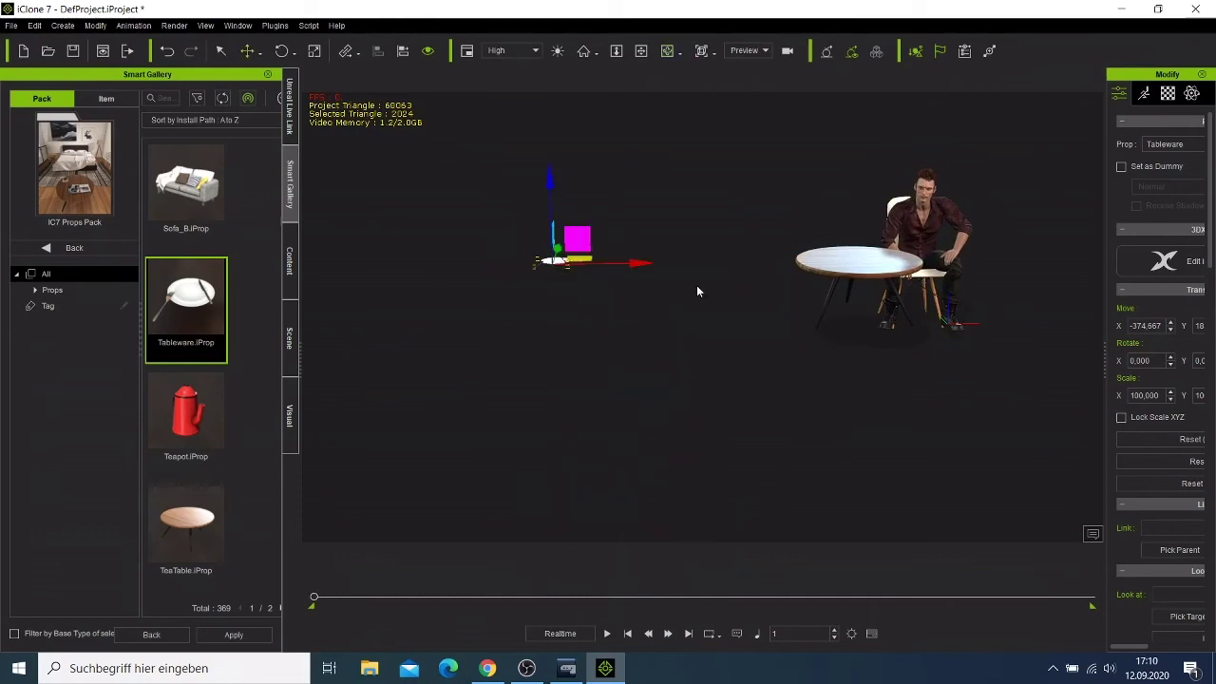
left_click_drag(764, 274, 853, 253)
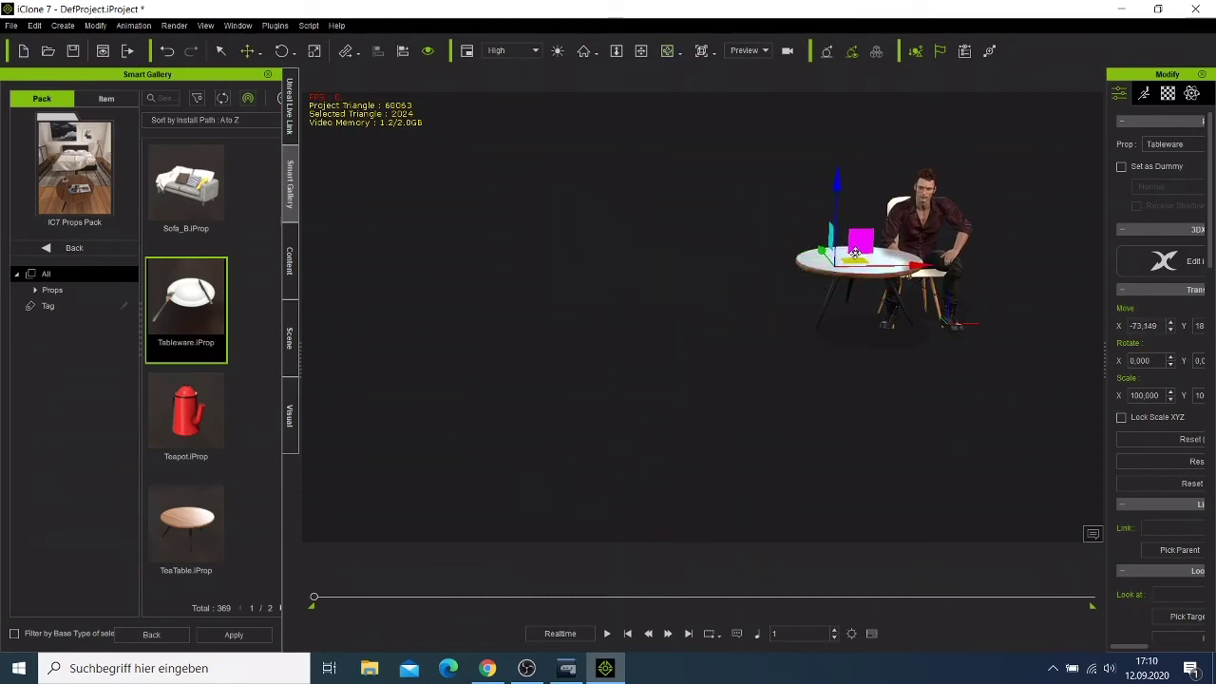
left_click_drag(853, 253, 856, 253)
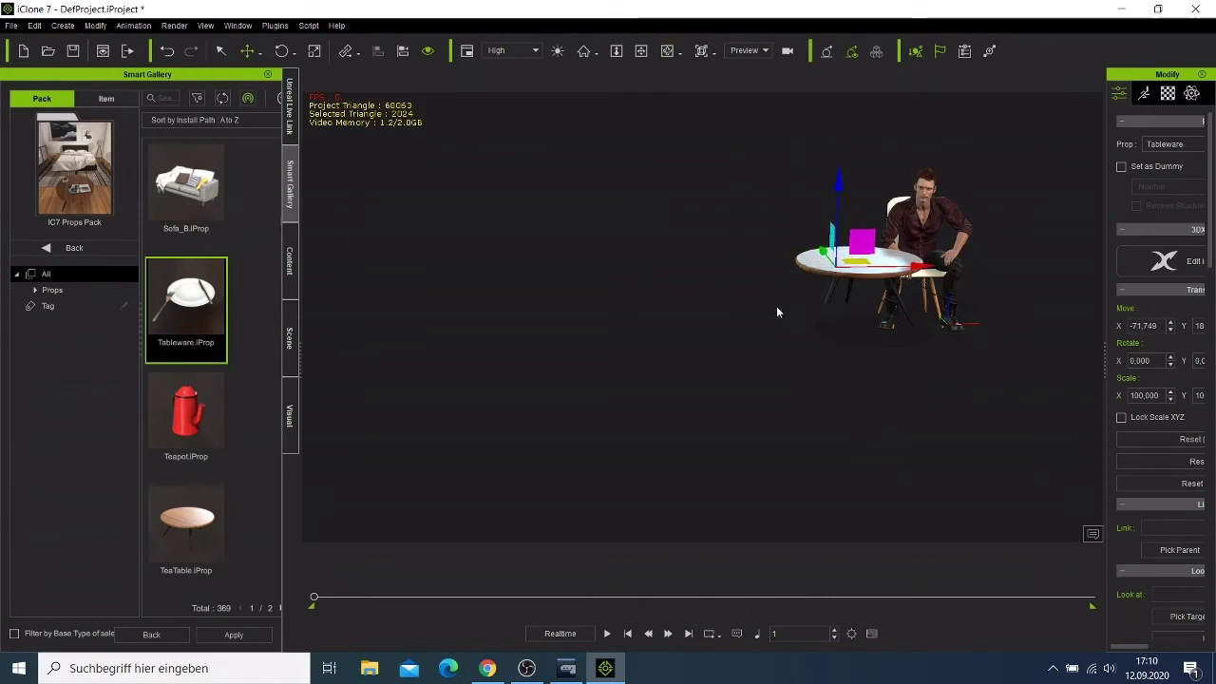
Pan the camera to recentre the table scene
left_click(641, 50)
mouse_move(779, 241)
left_mouse_down()
mouse_move(600, 265)
mouse_move(655, 282)
left_mouse_up()
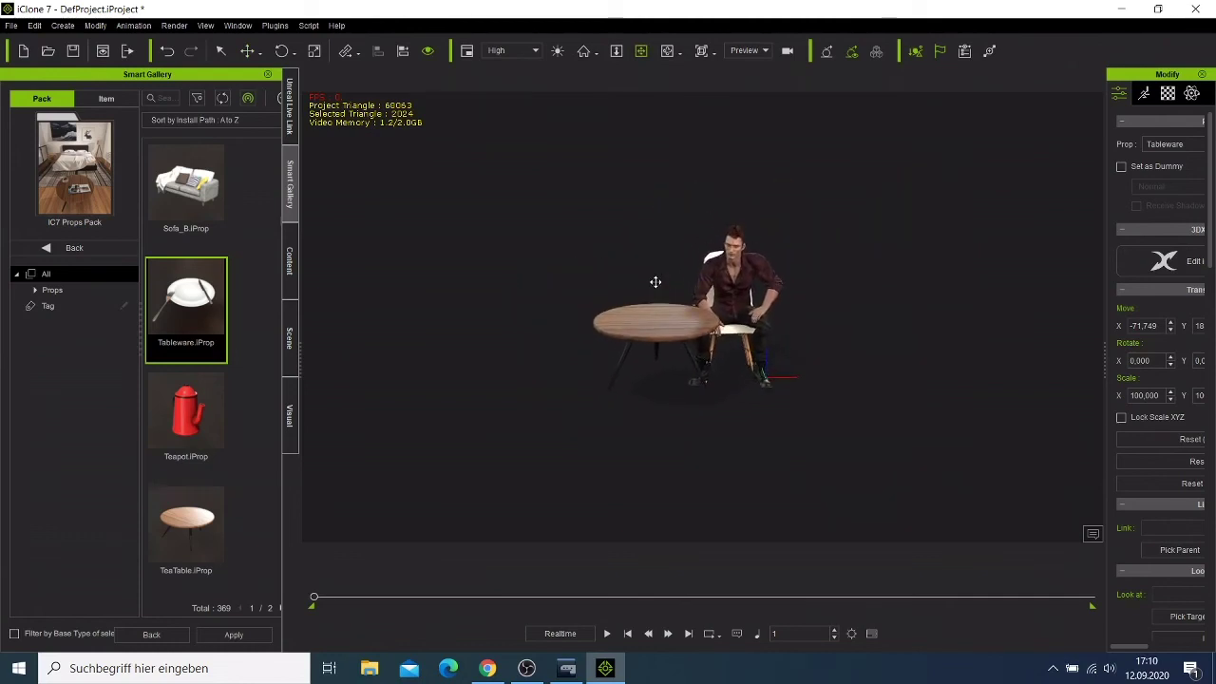
left_click(615, 52)
Zoom in behind the table and delete the floating Tableware plate prop
left_click_drag(668, 229, 655, 116)
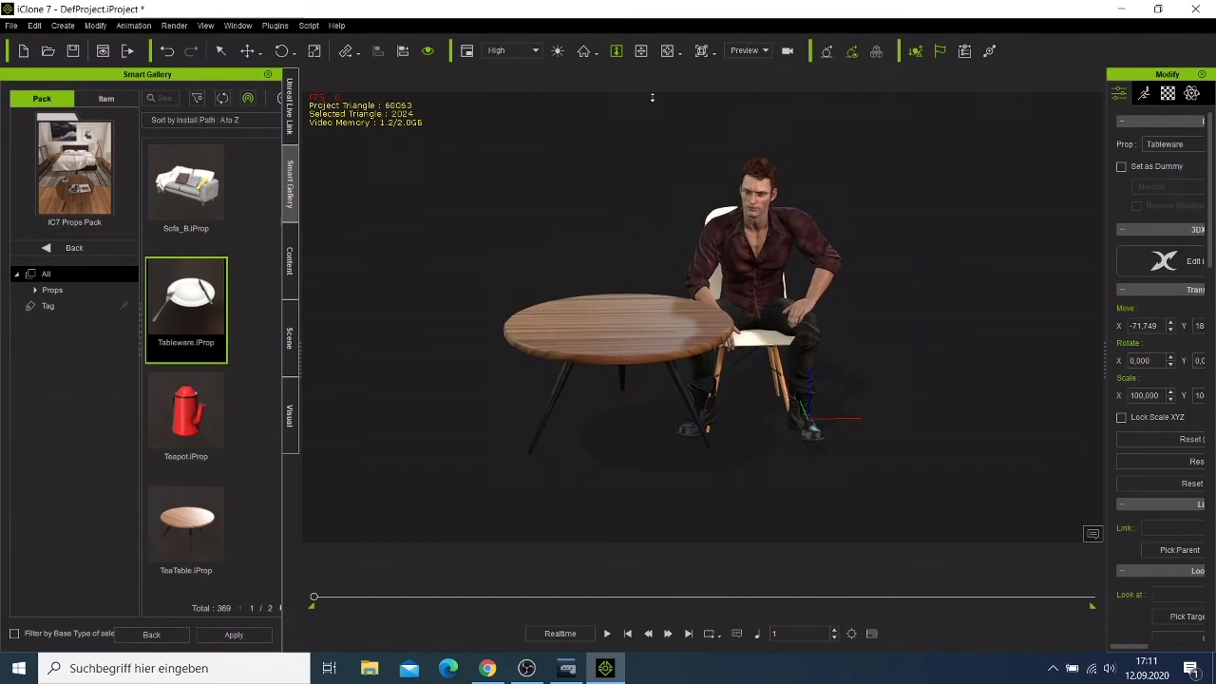
right_click_drag(652, 97, 650, 91)
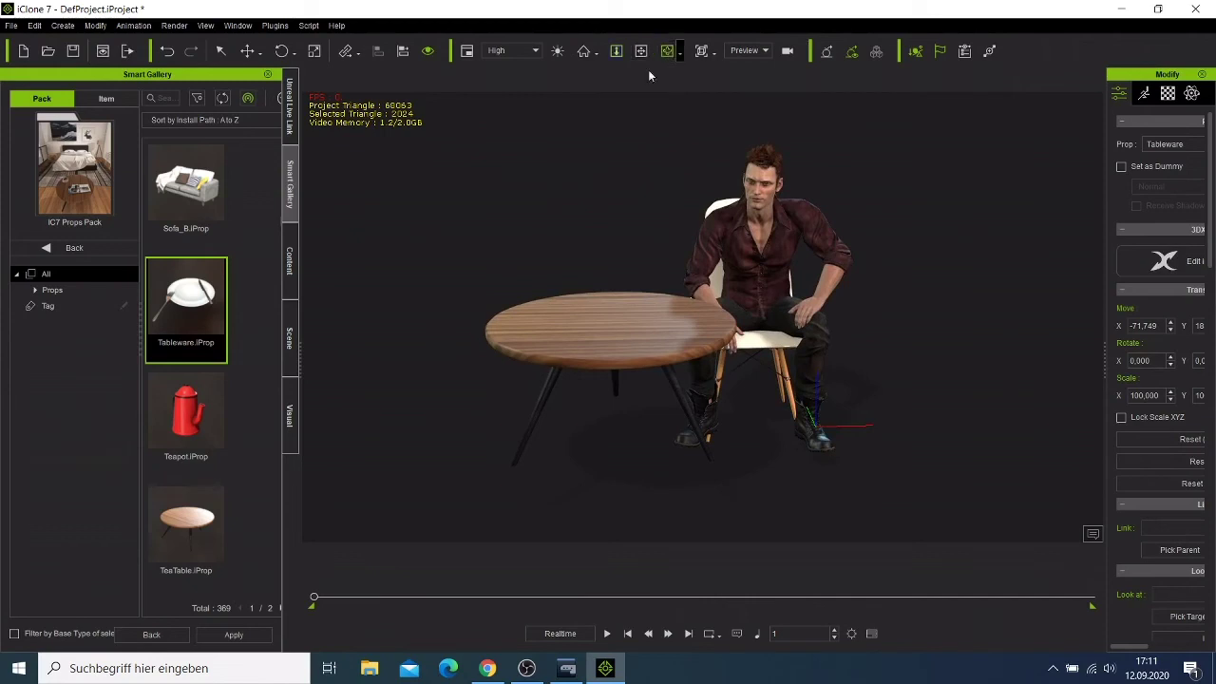
right_click_drag(730, 242, 754, 238)
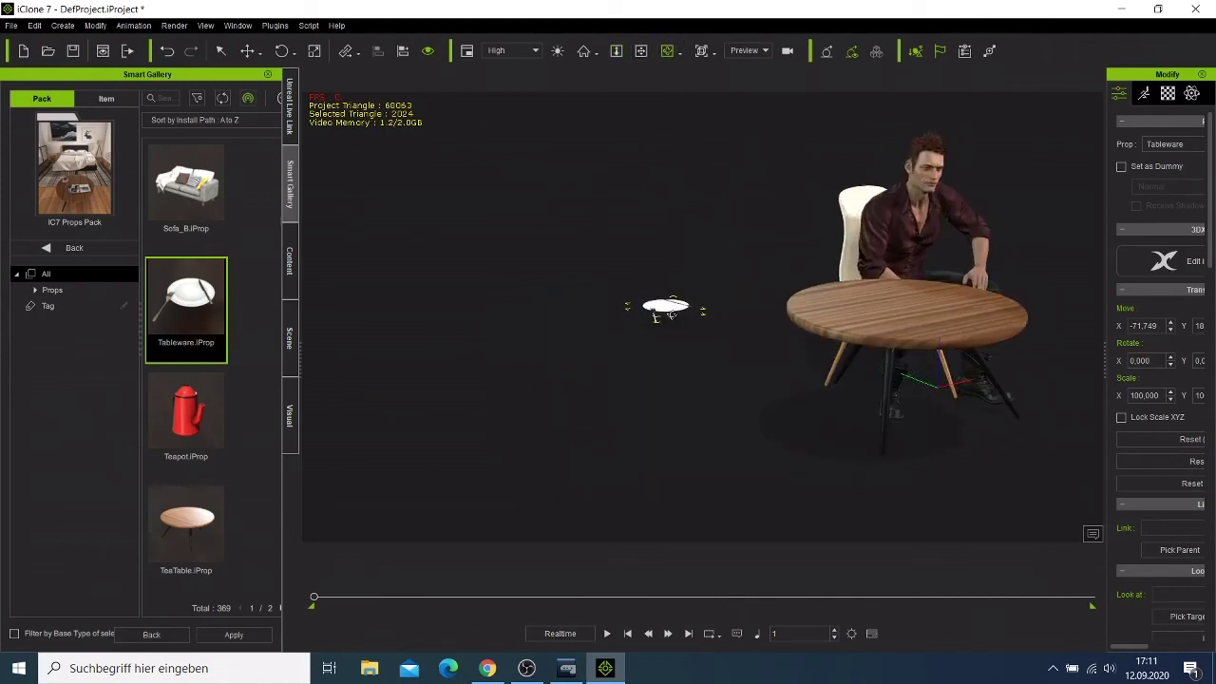
right_click(669, 314)
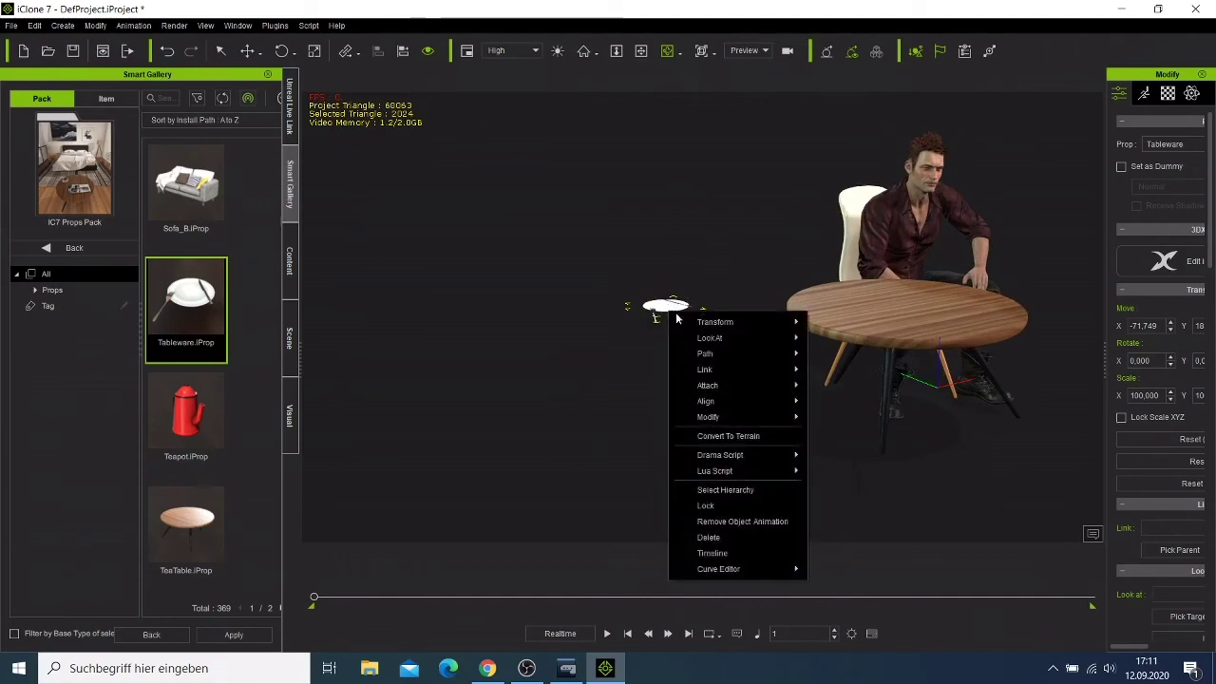
left_click(707, 538)
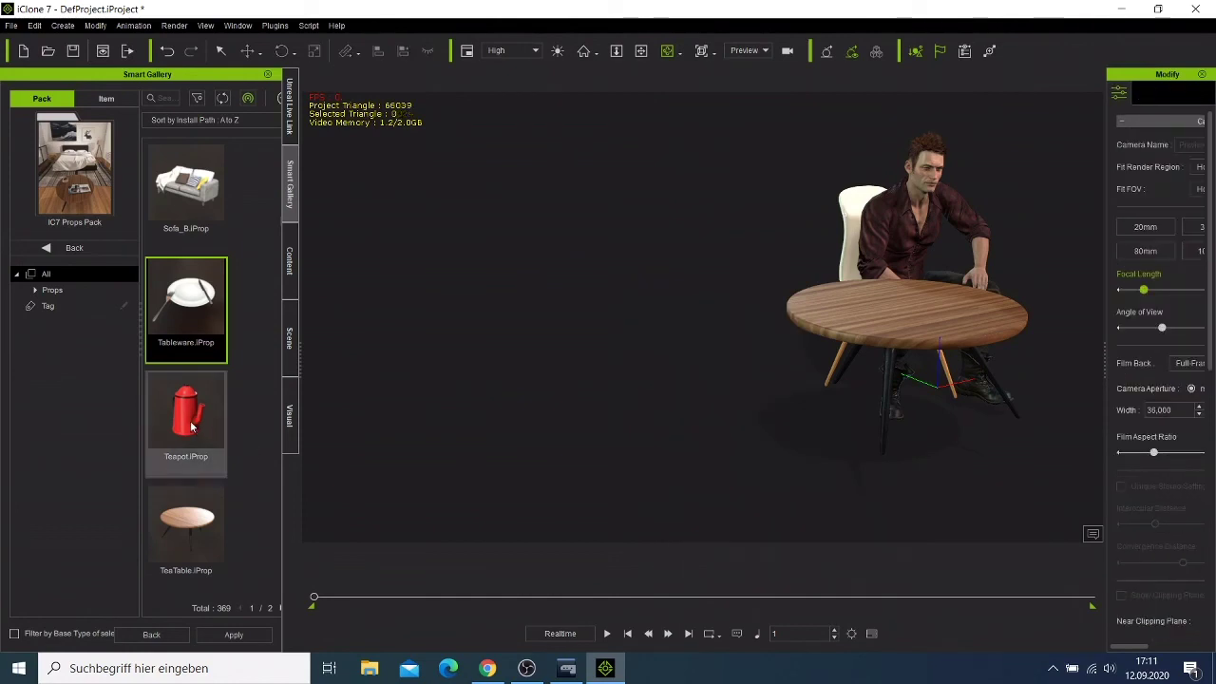
Drag Teapot.iProp from the Smart Gallery into the scene and lift it toward the tabletop
left_click_drag(193, 428, 848, 309)
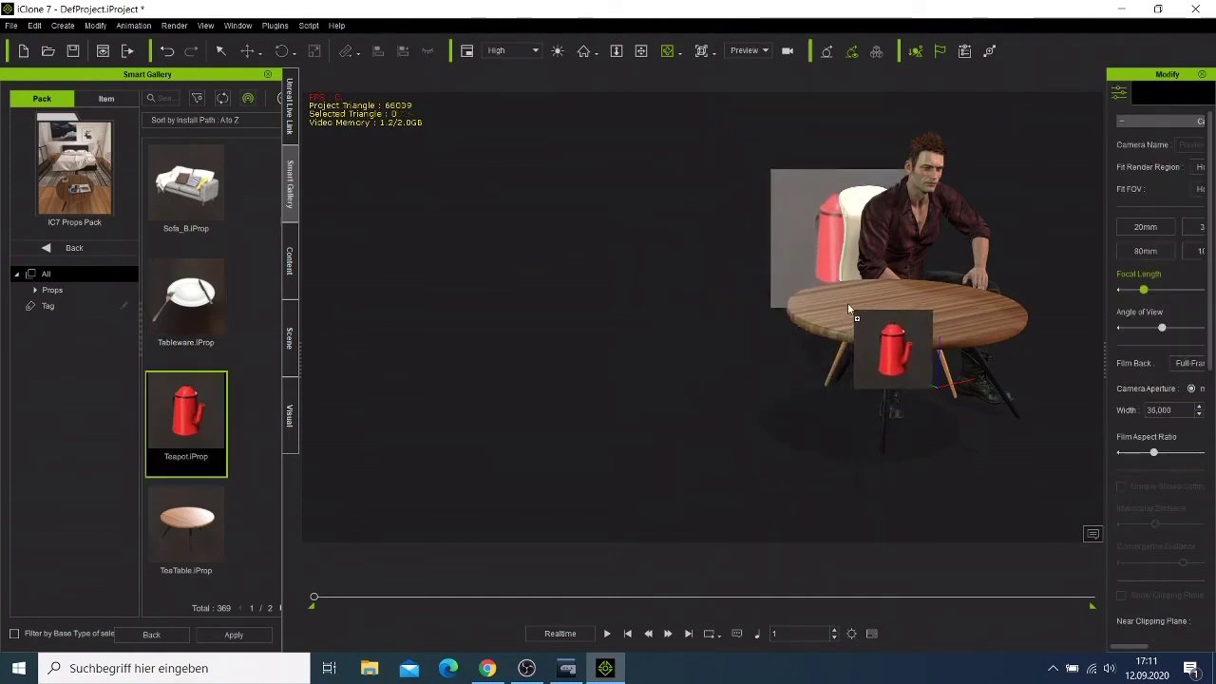
mouse_move(848, 307)
left_mouse_down()
mouse_move(750, 360)
mouse_move(704, 514)
left_mouse_up()
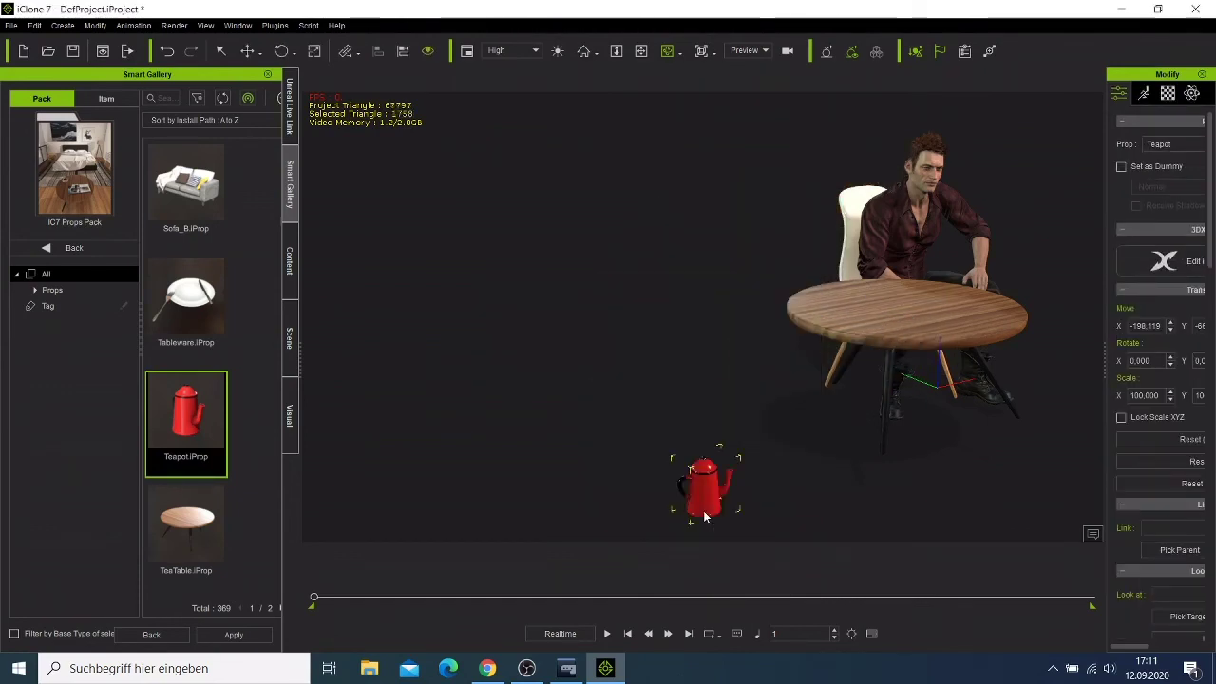
right_click(700, 503)
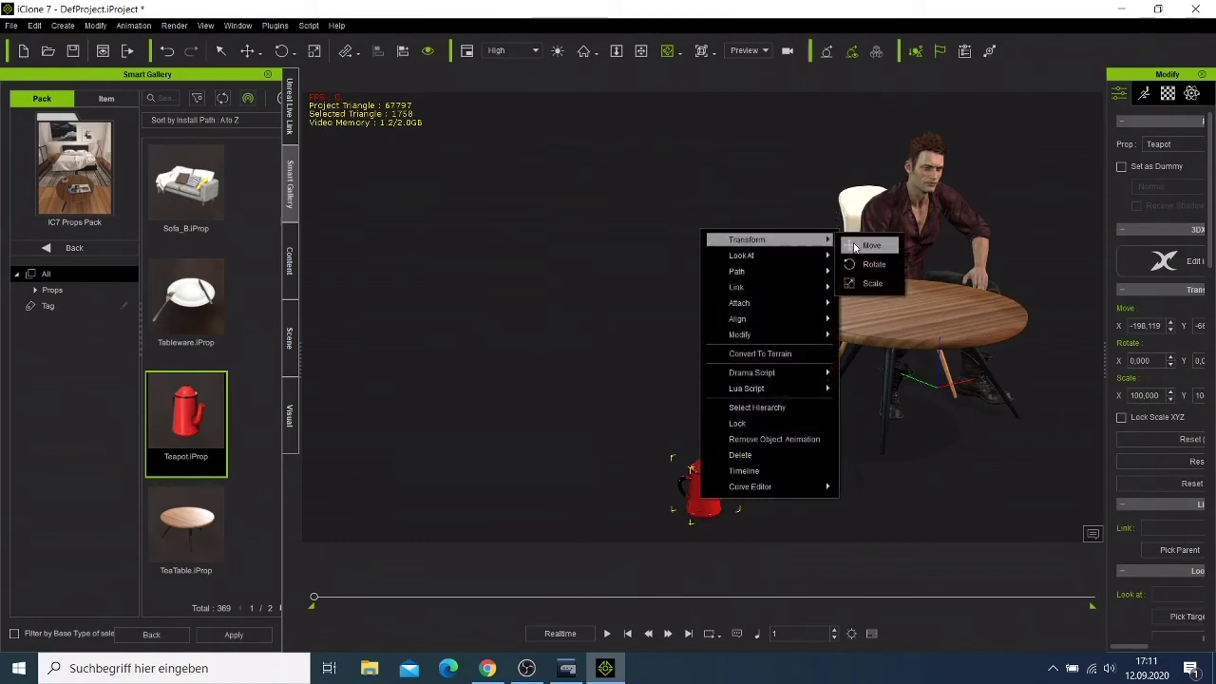
left_click(856, 245)
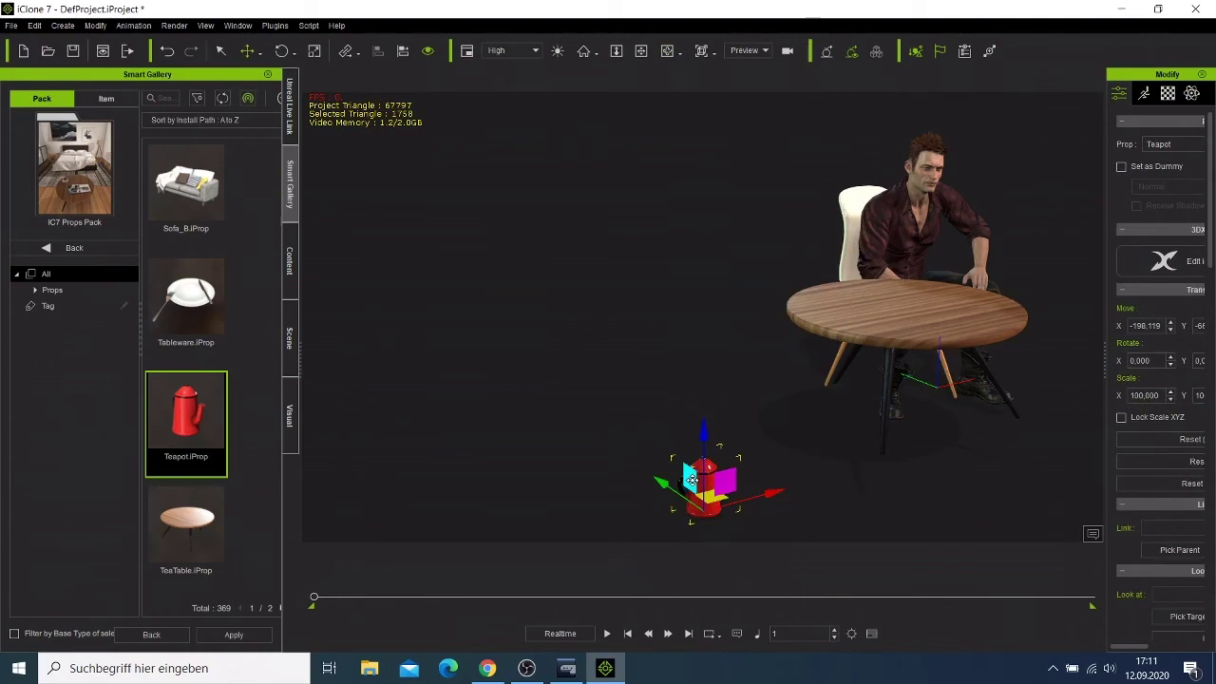
mouse_move(691, 479)
left_mouse_down()
mouse_move(819, 276)
mouse_move(877, 278)
mouse_move(869, 287)
mouse_move(866, 276)
left_mouse_up()
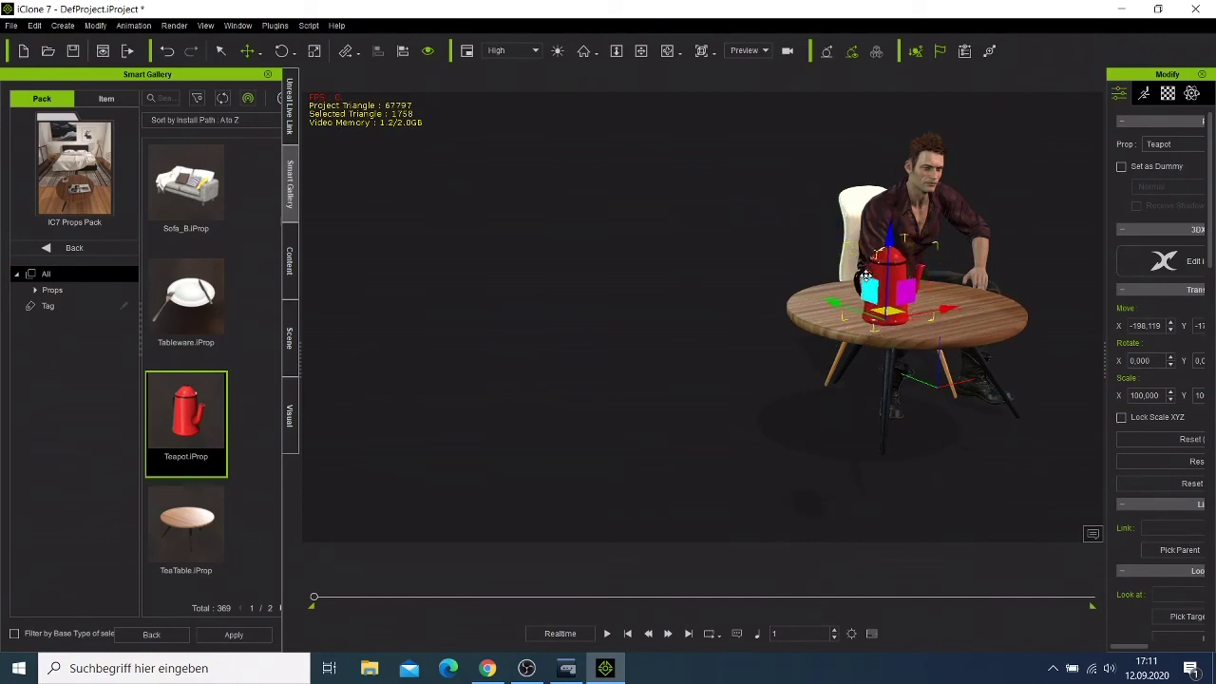
Reframe the view and move the teapot onto the table, ending at X -125.197
left_click(669, 50)
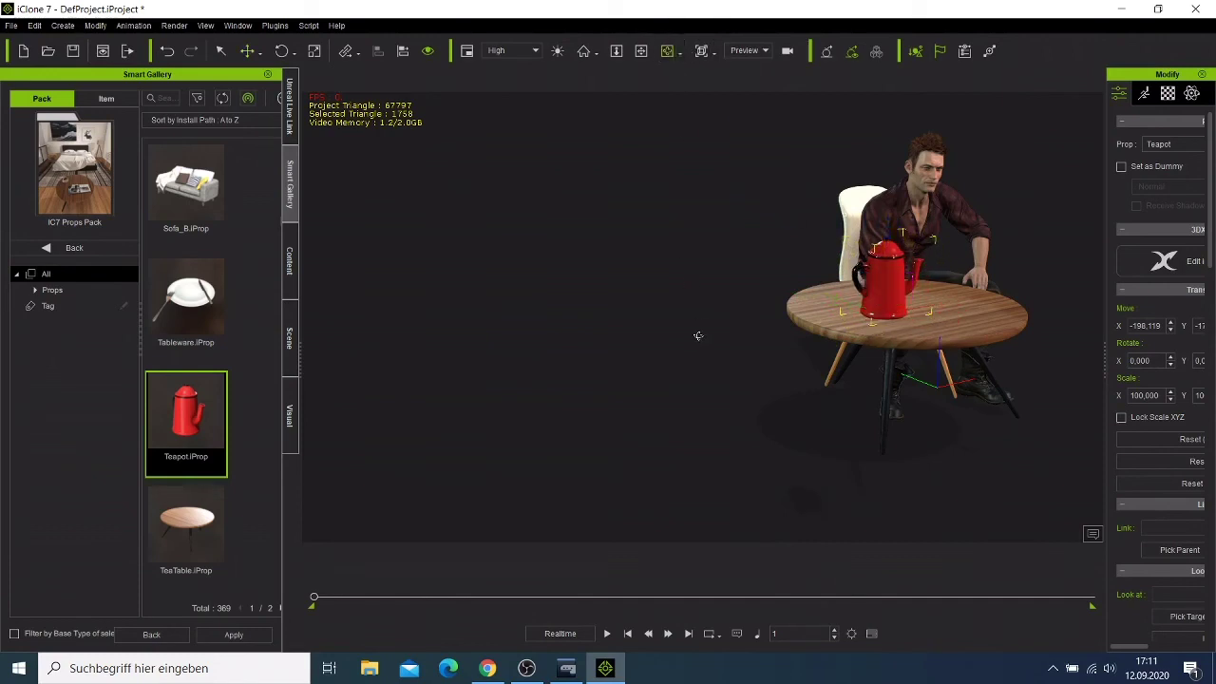
left_click_drag(700, 336, 580, 326)
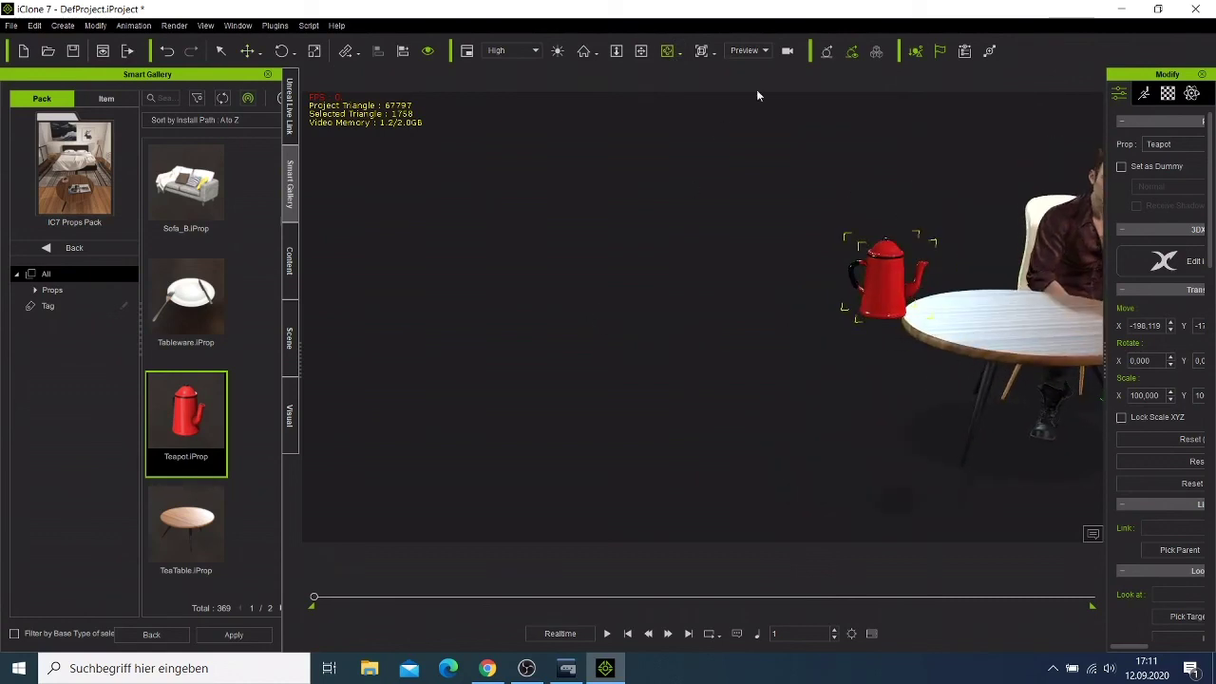
left_click(640, 51)
left_click_drag(721, 360, 455, 382)
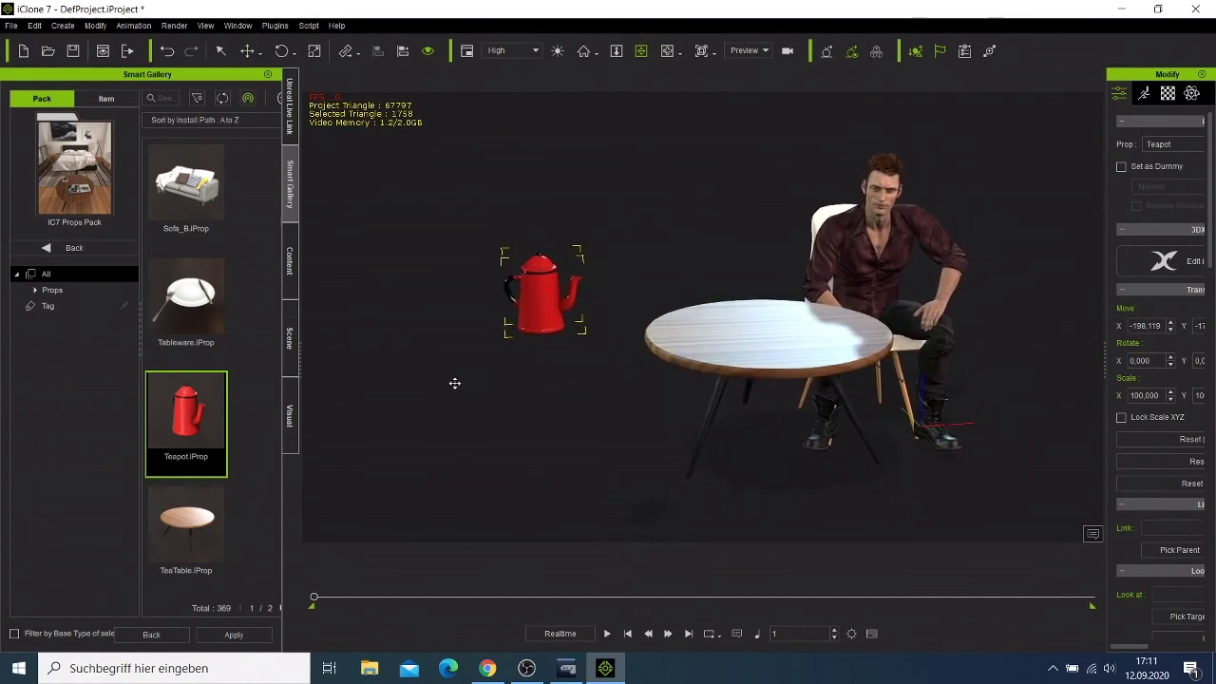
right_click(521, 325)
mouse_move(580, 337)
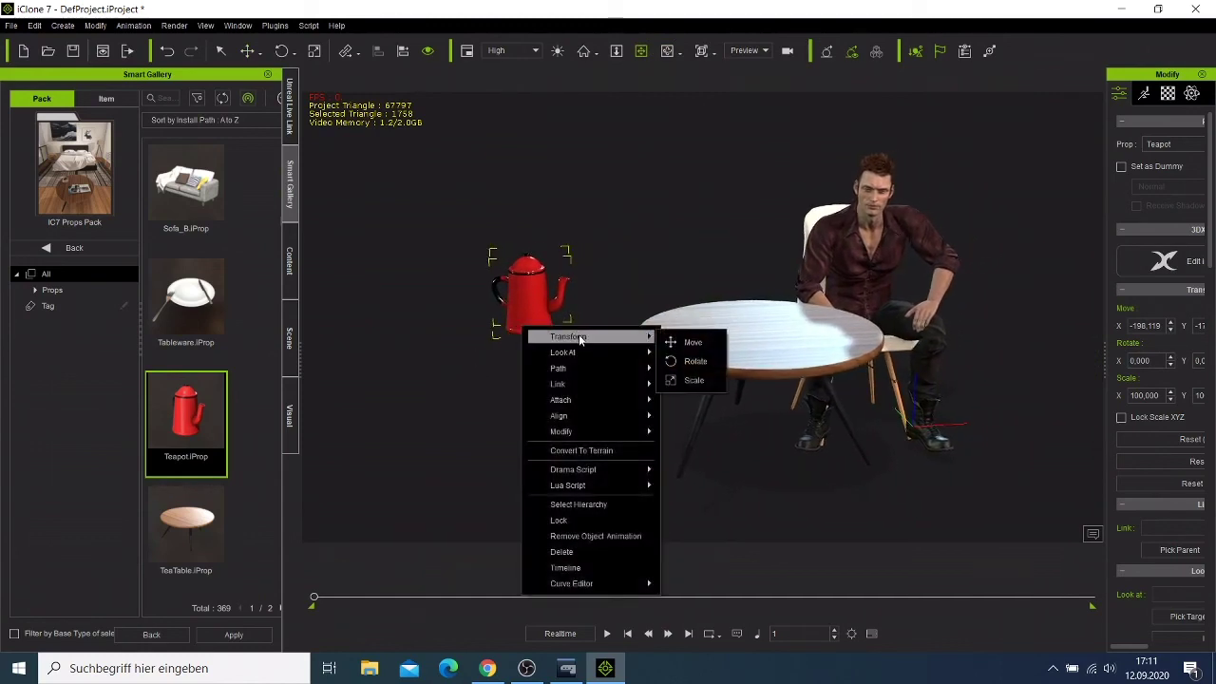
left_click(684, 346)
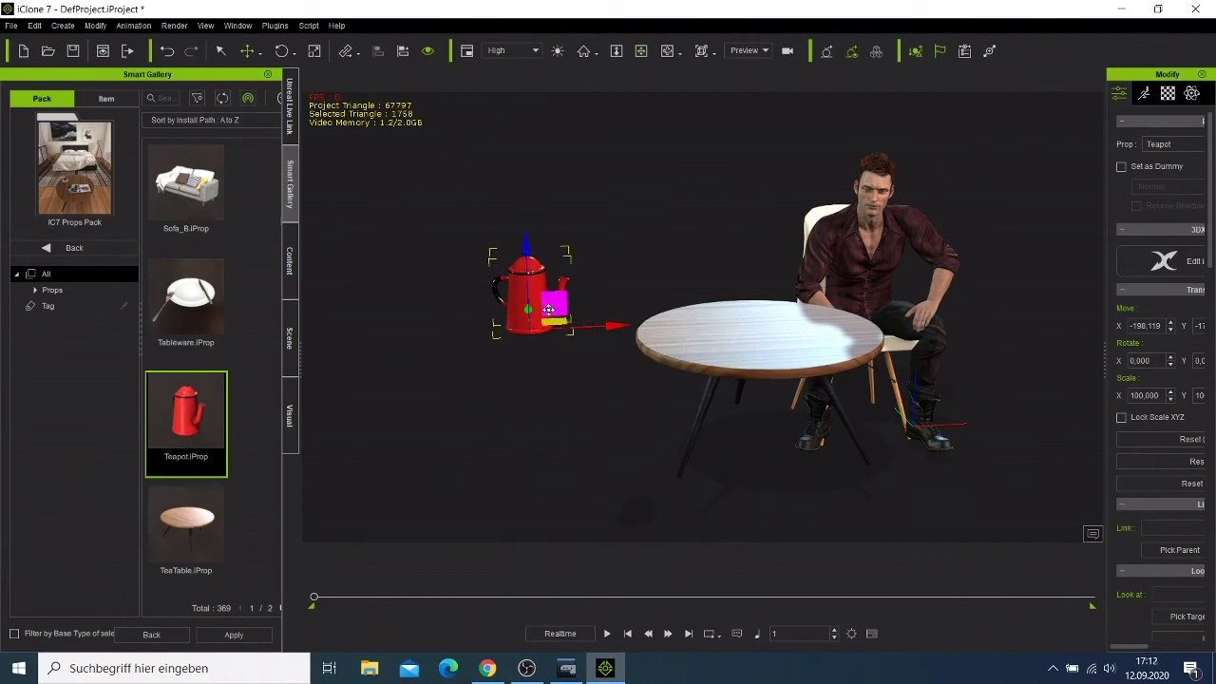
left_click_drag(562, 316, 749, 332)
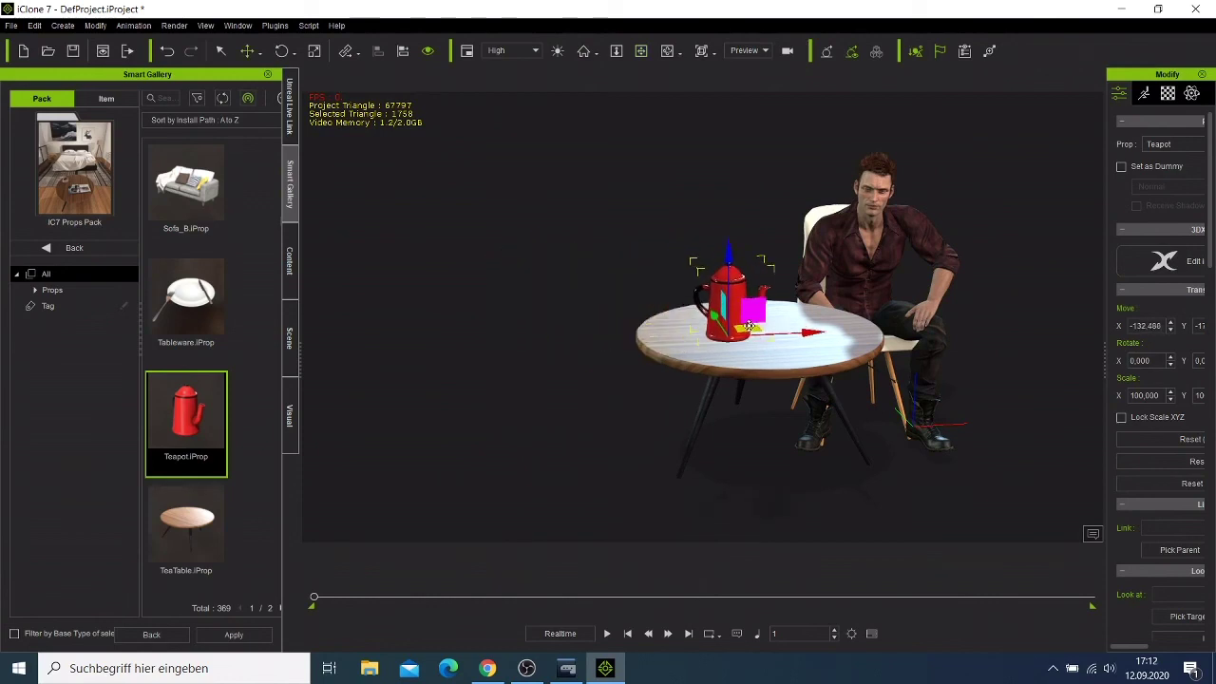
left_click_drag(749, 332, 772, 315)
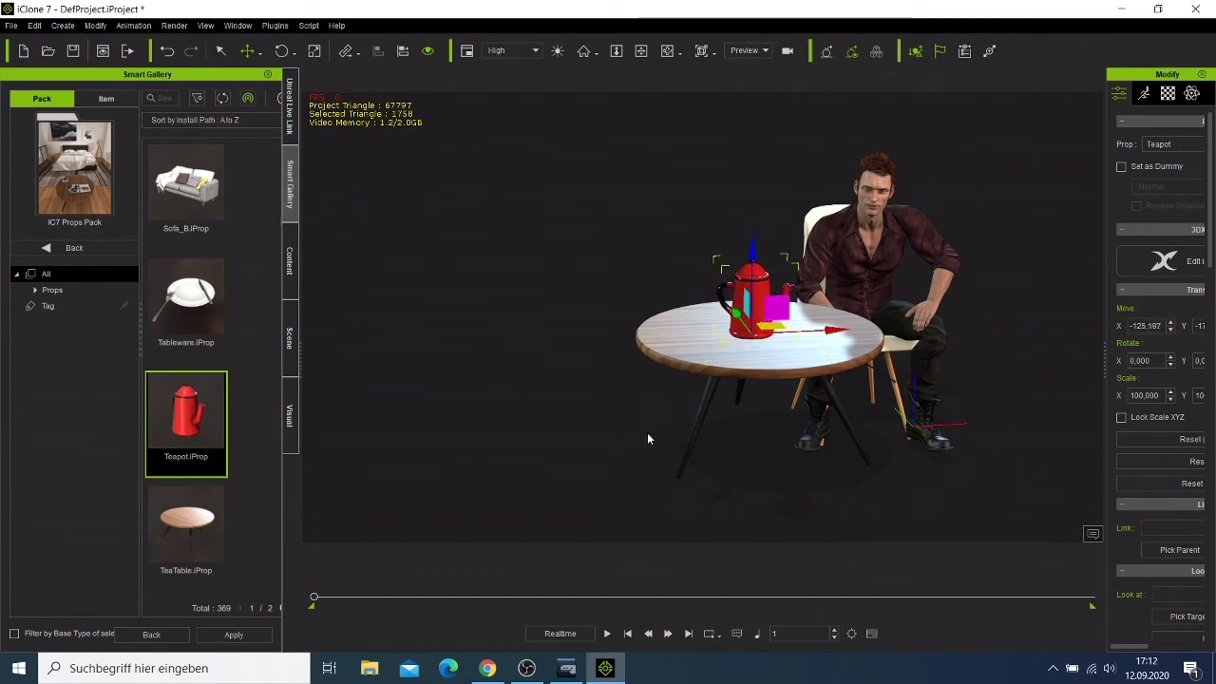
Orbit around the scene and set the floating teapot down on the tabletop
left_click(667, 51)
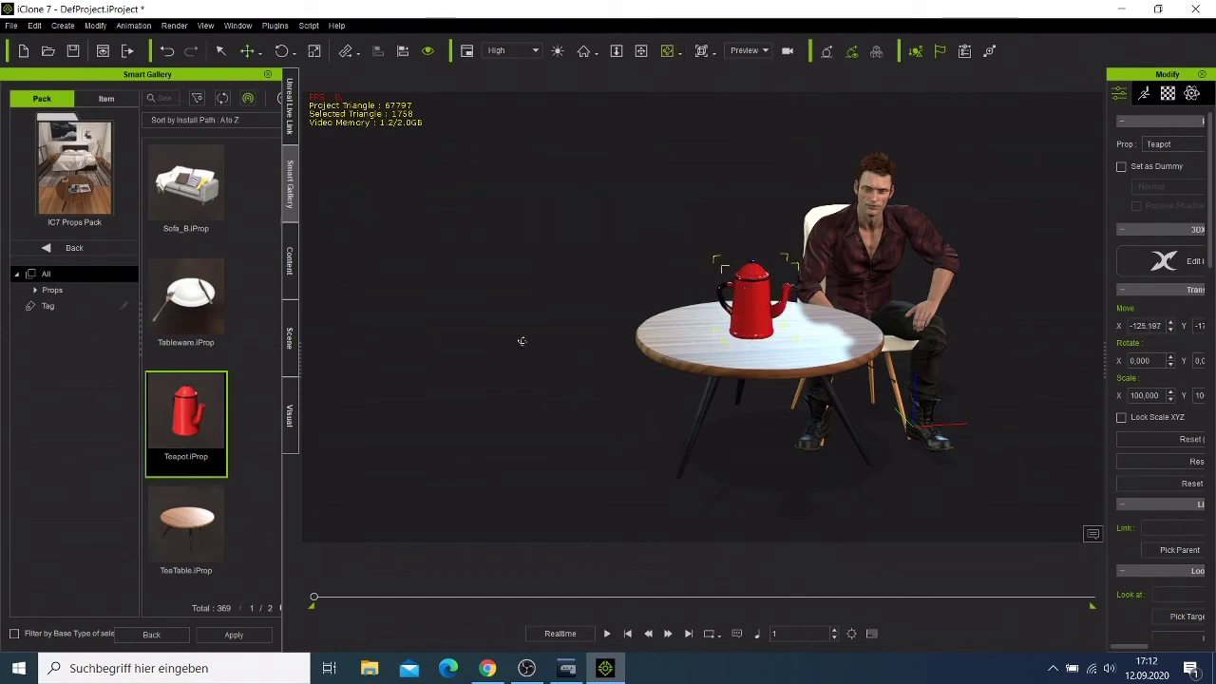
mouse_move(548, 390)
right_mouse_down()
mouse_move(849, 459)
mouse_move(897, 443)
right_mouse_up()
right_click(760, 325)
mouse_move(826, 336)
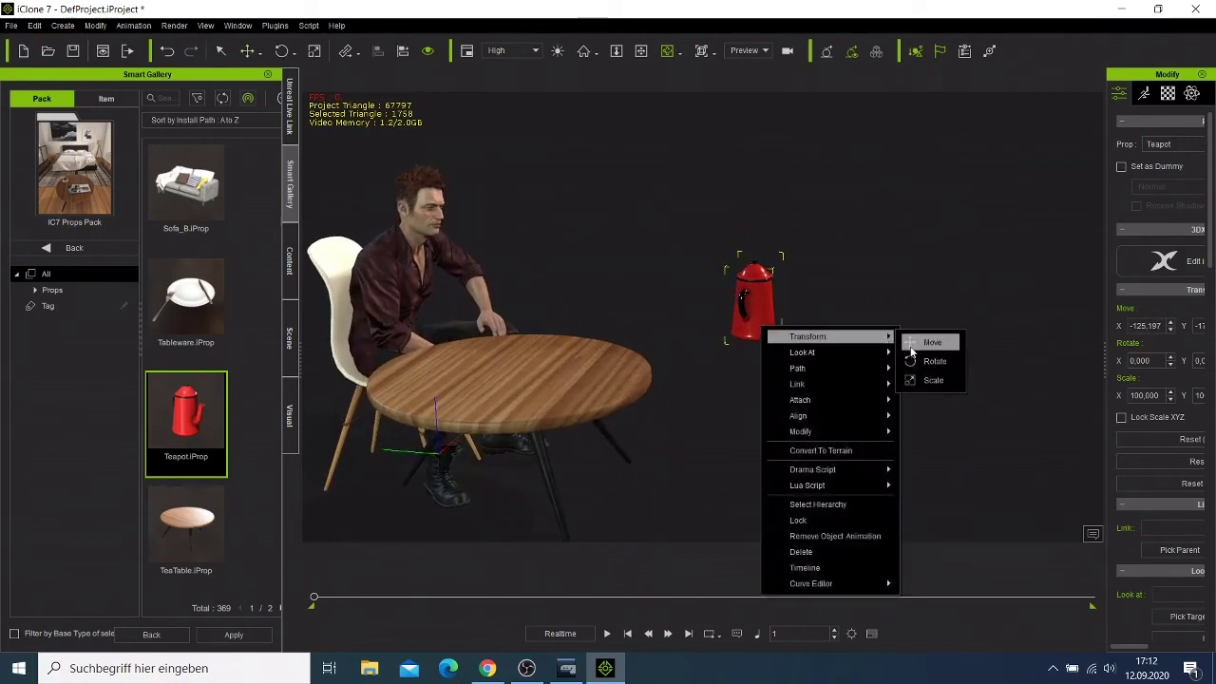
left_click(916, 343)
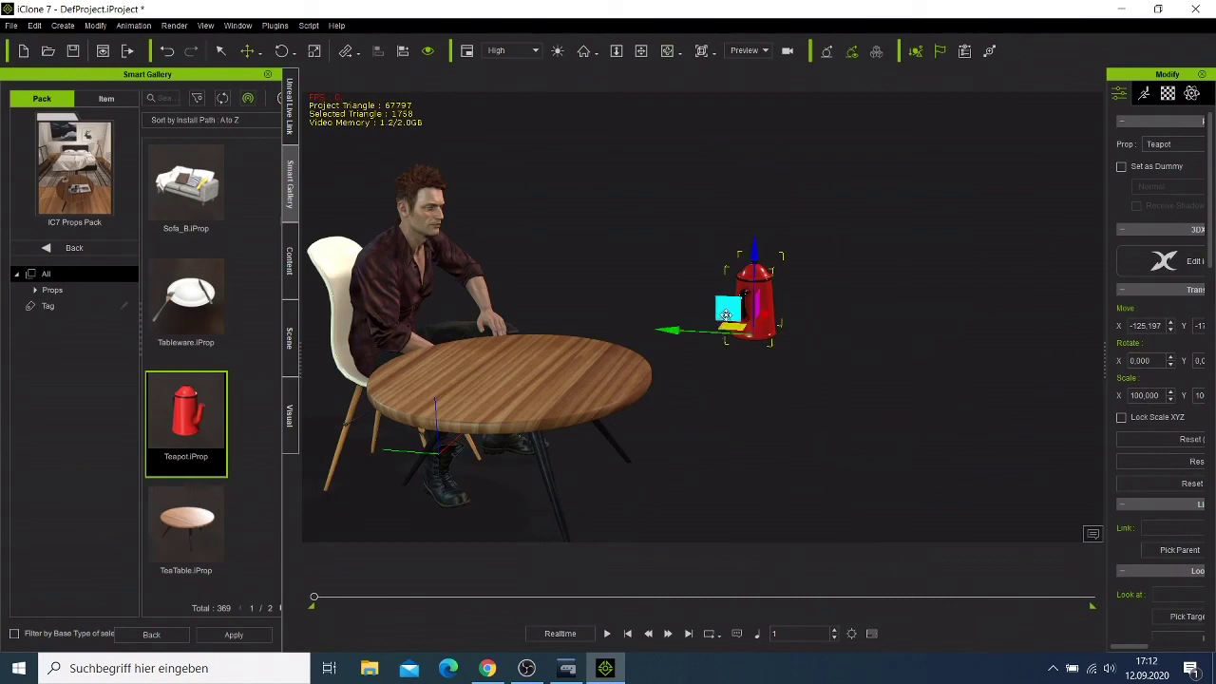
left_click_drag(725, 314, 475, 373)
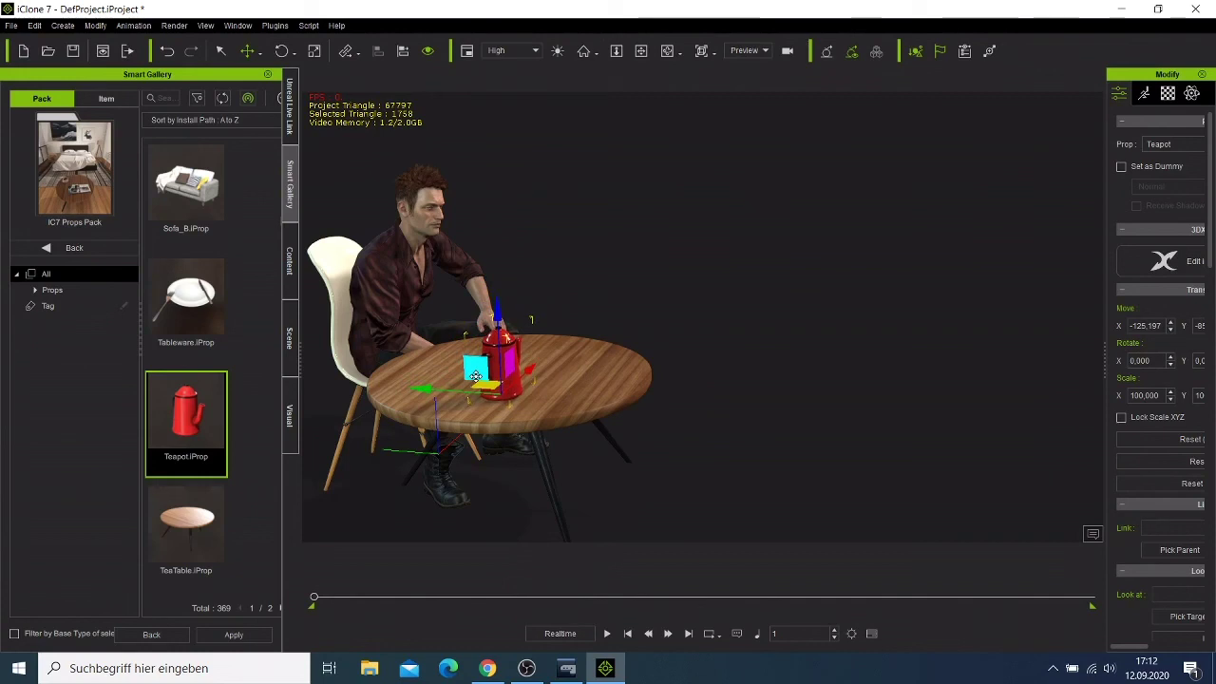
Slide the teapot toward the seated man, to X -103.367
left_click(669, 51)
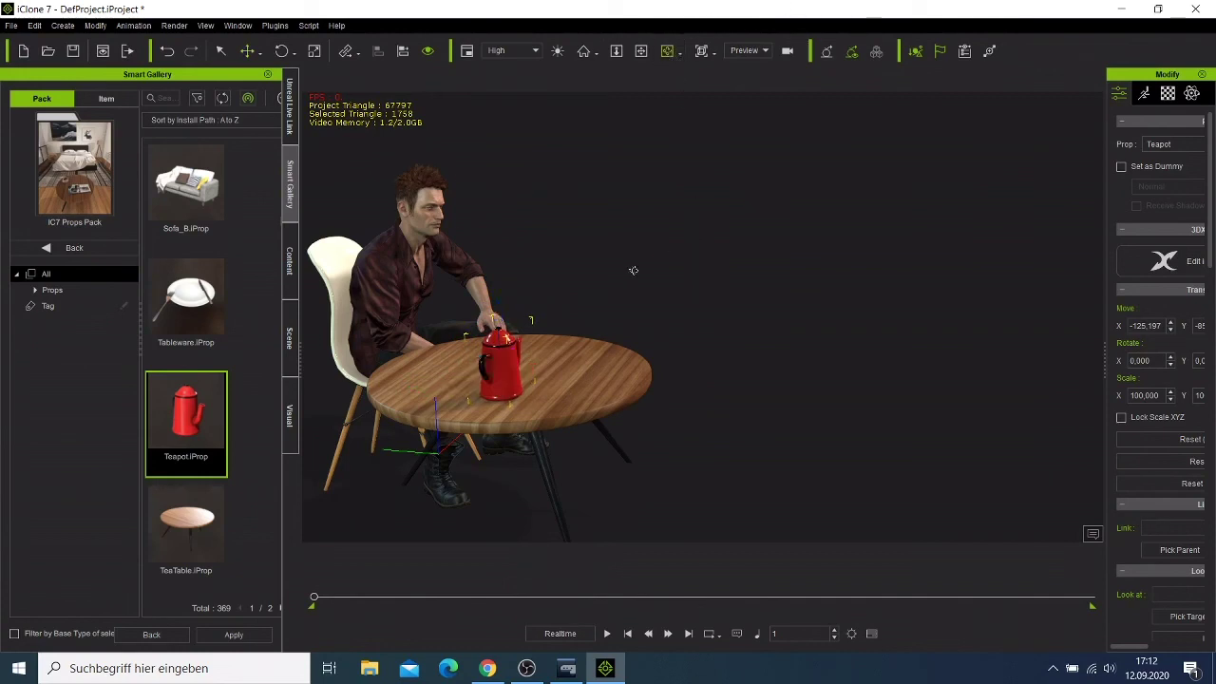
mouse_move(633, 271)
right_mouse_down()
mouse_move(382, 295)
mouse_move(478, 356)
right_mouse_up()
right_click(493, 376)
mouse_move(561, 388)
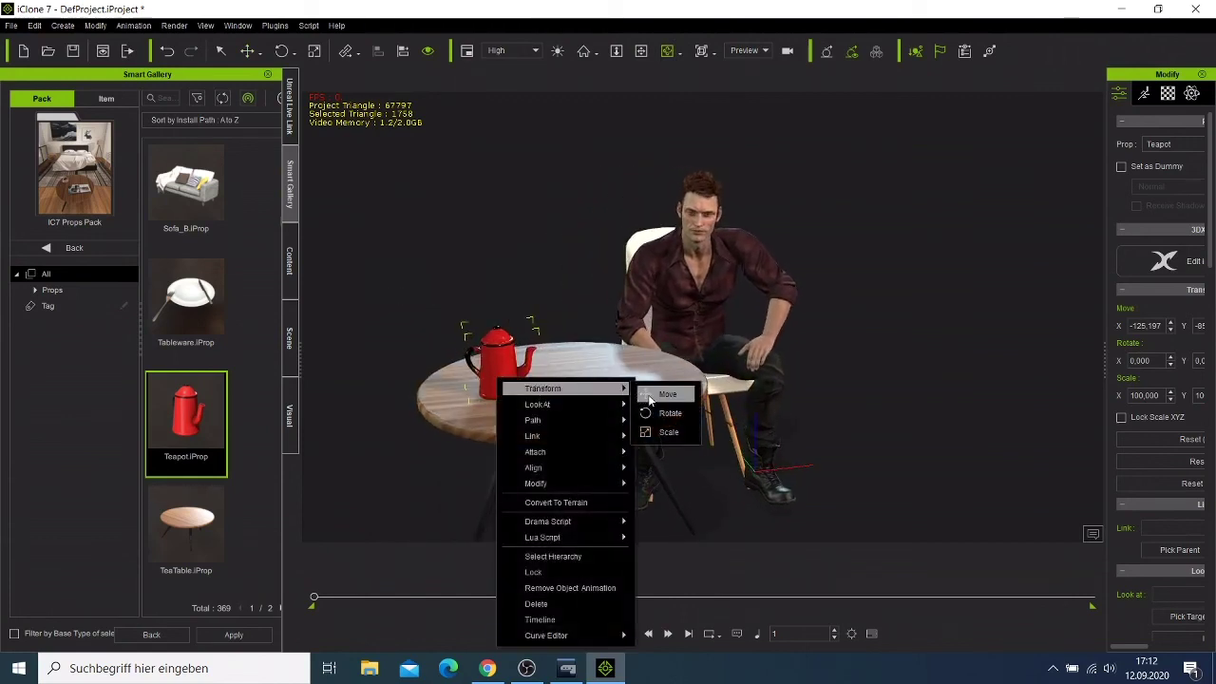
left_click(665, 394)
left_click_drag(524, 373, 584, 366)
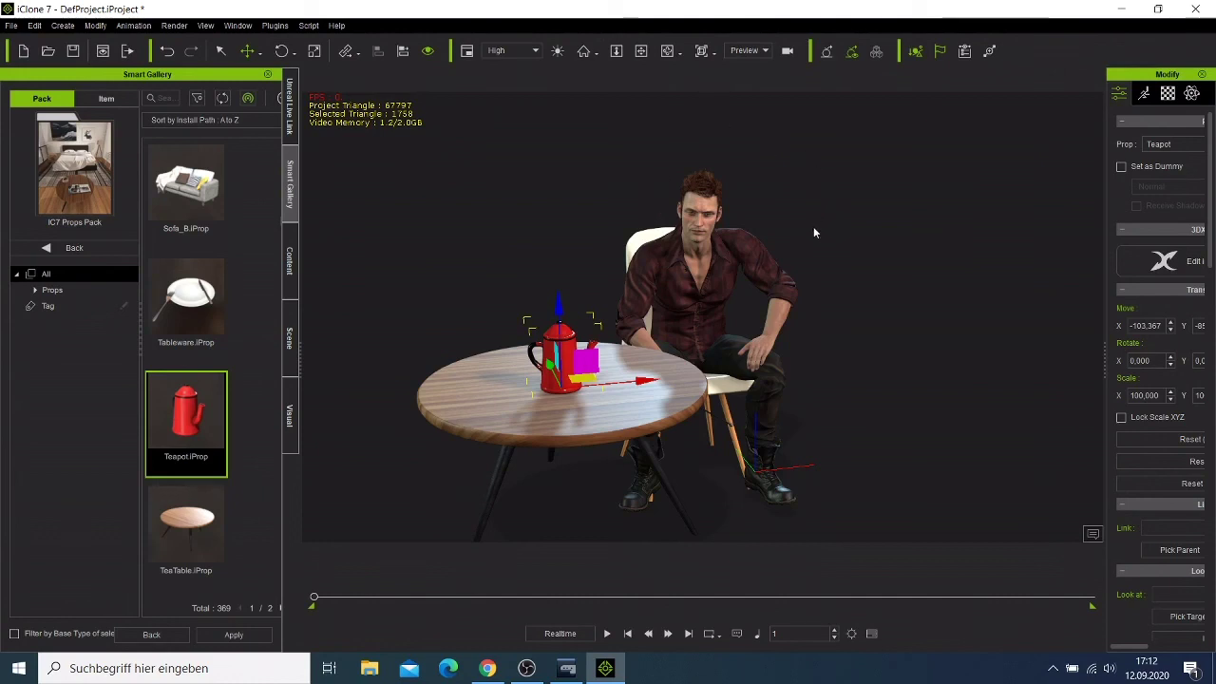
left_click(665, 54)
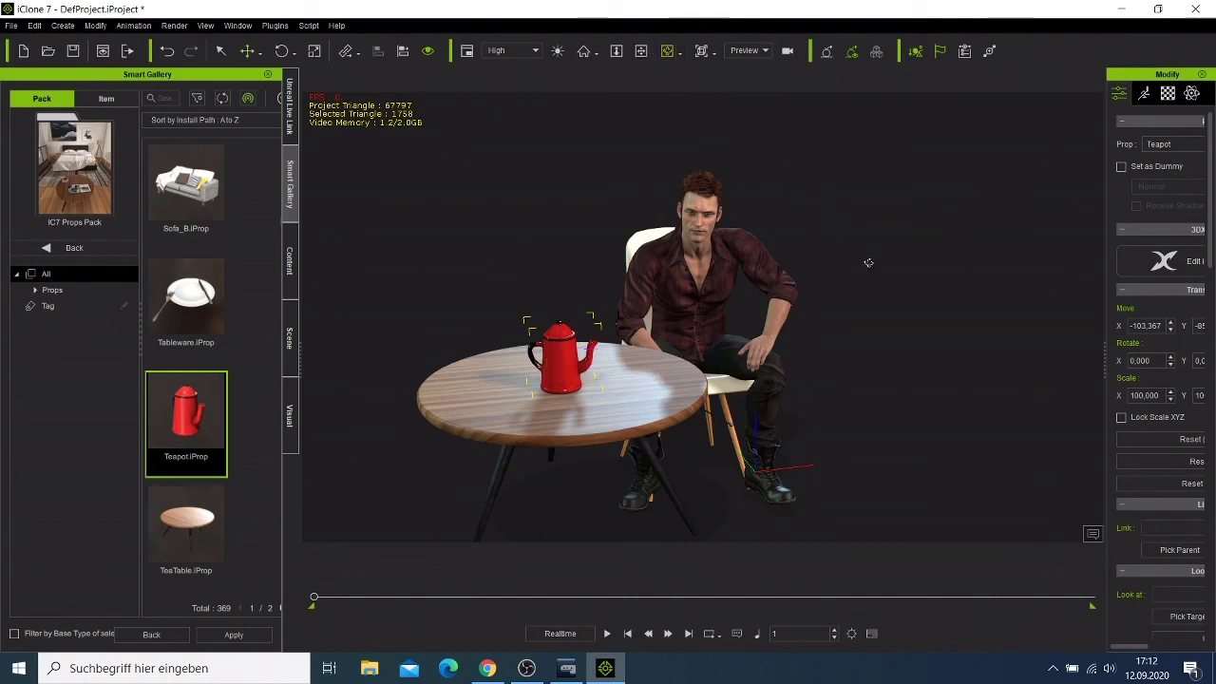
left_click_drag(868, 264, 819, 261)
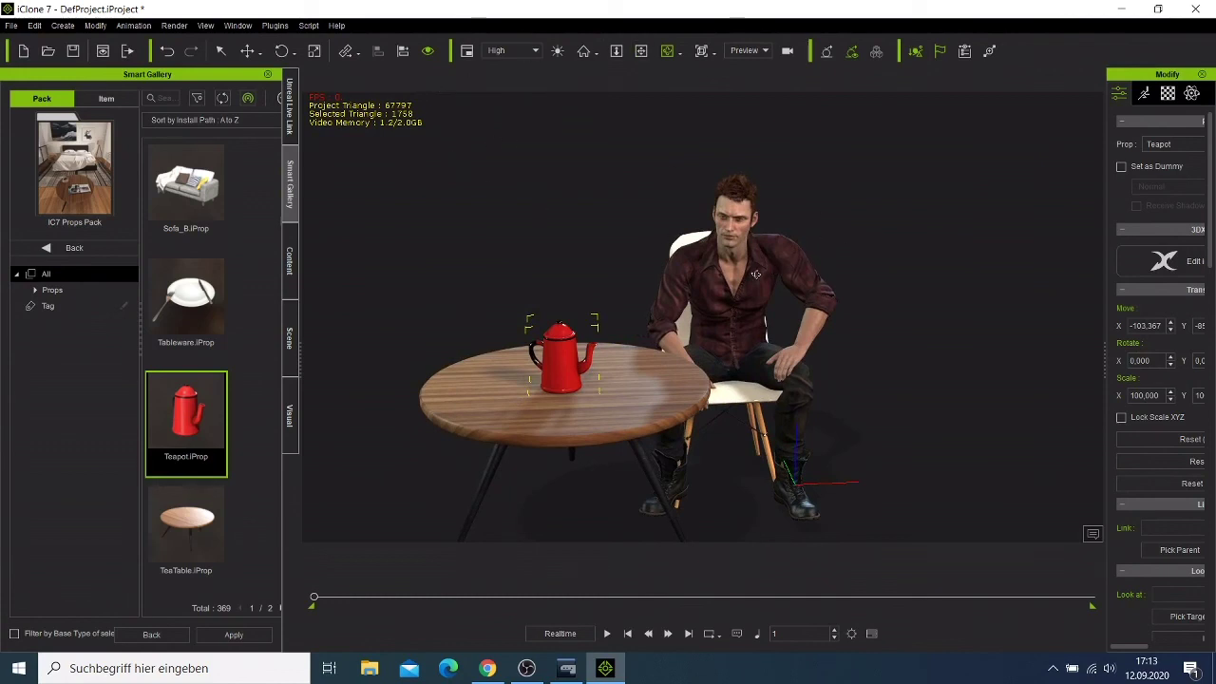
Select the seated avatar and open Device Mocap under the Modify panel's Animation tab
left_click(755, 275)
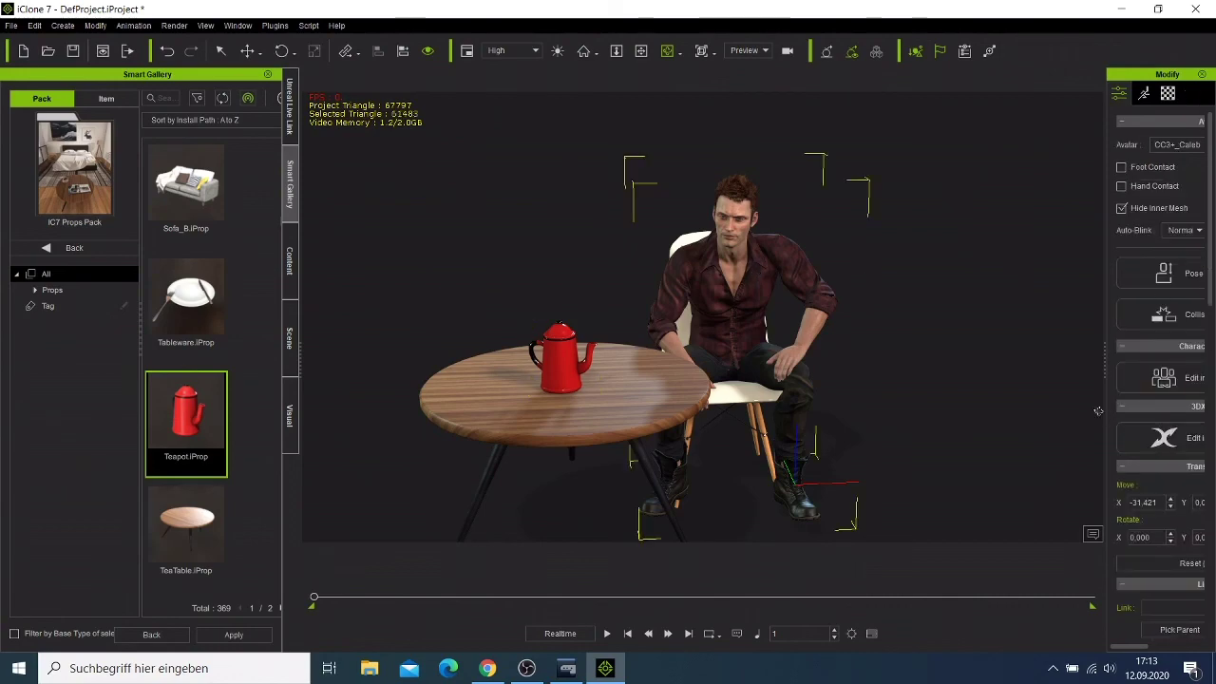
left_click(1145, 94)
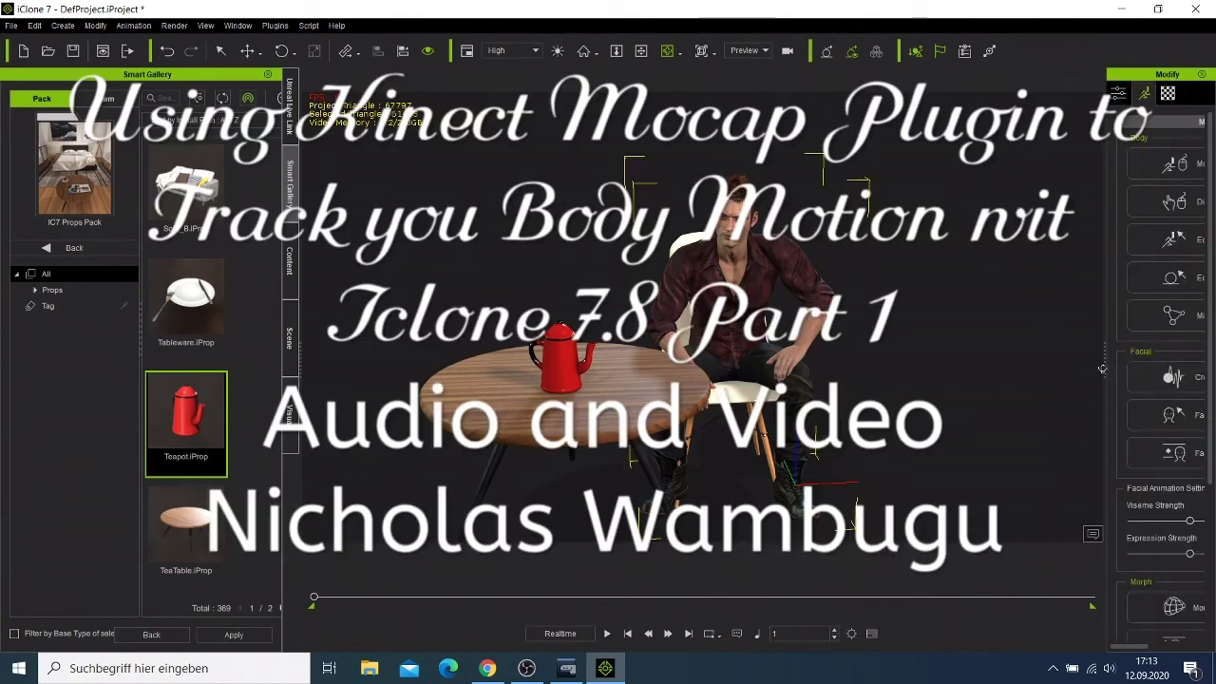
left_click_drag(1095, 368, 1026, 361)
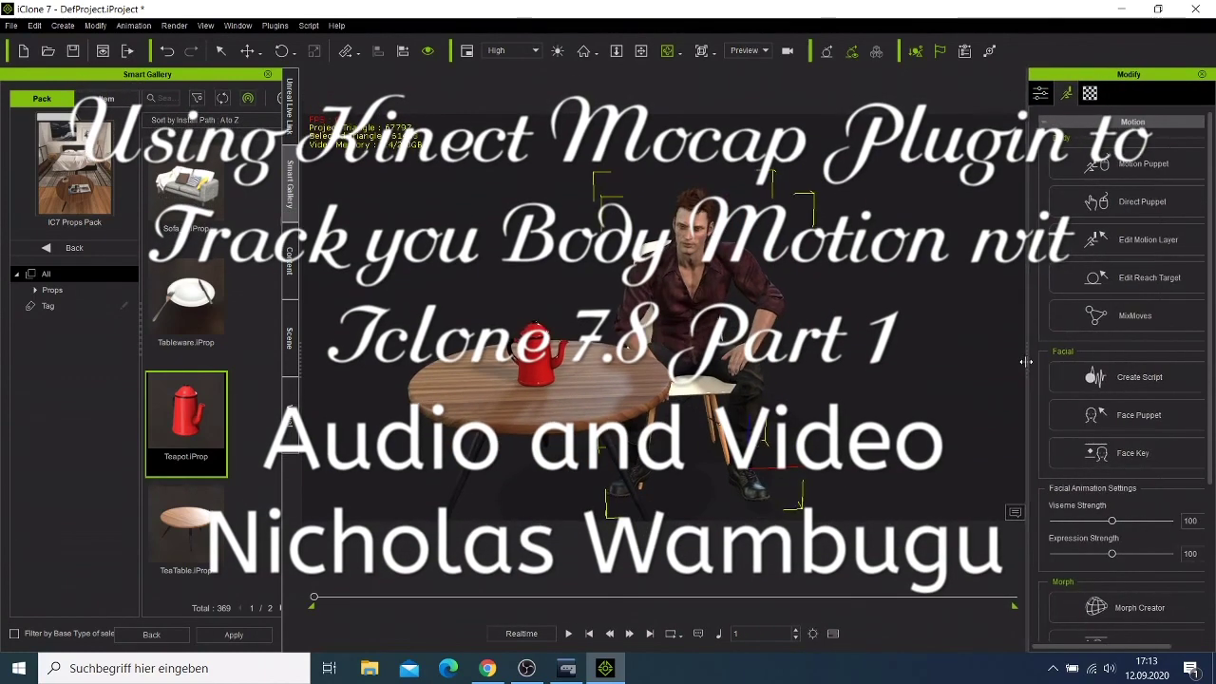
left_click_drag(1209, 218, 1202, 354)
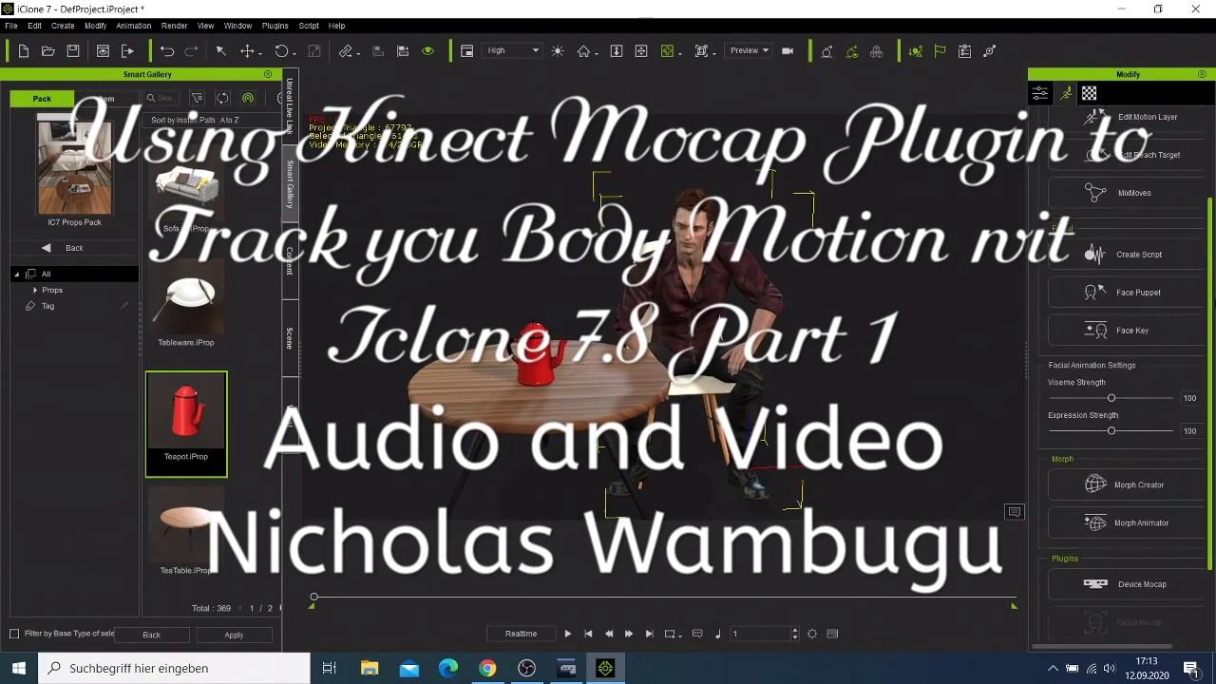
left_click(1130, 555)
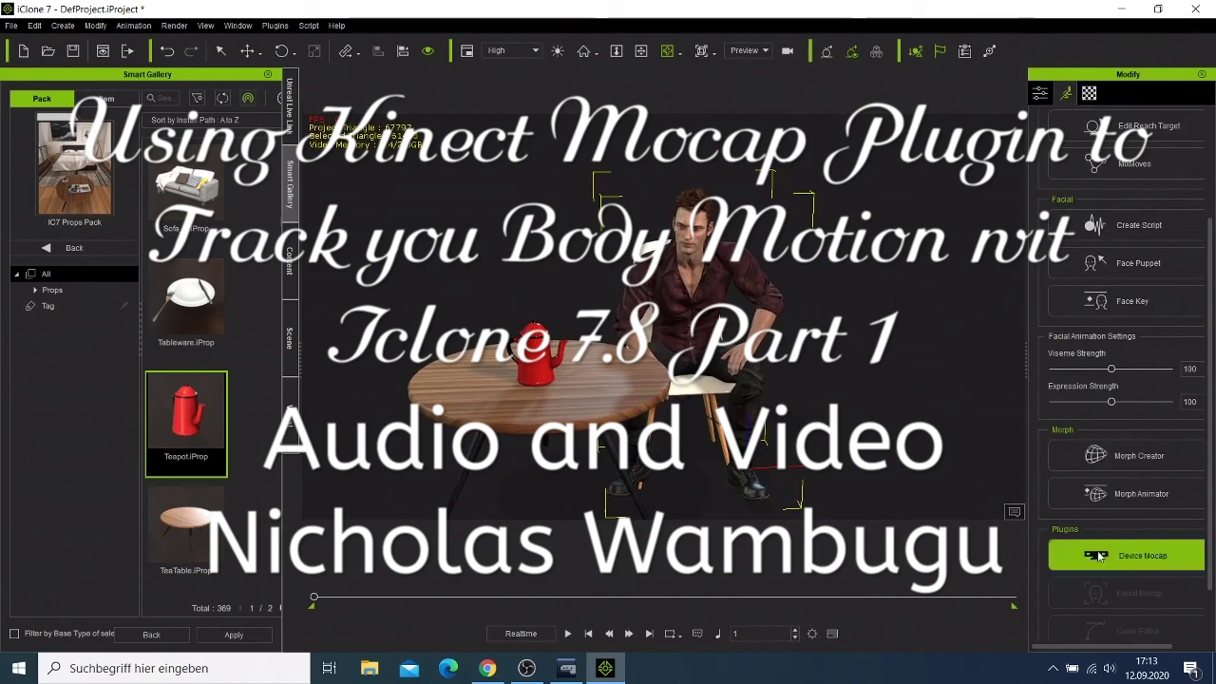